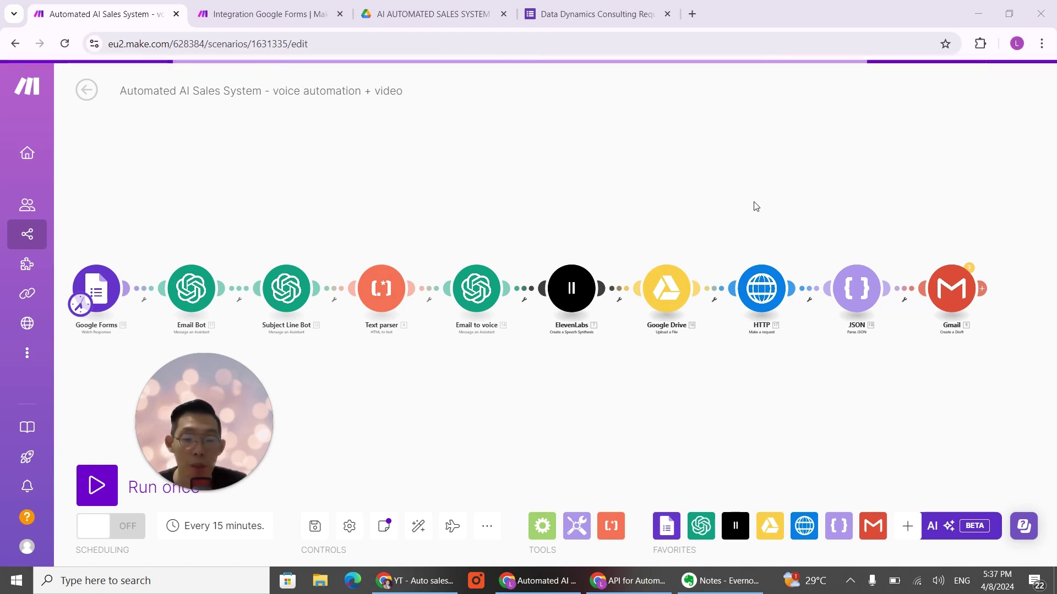
Step: Switch to the 'Integration Google Forms' scenario in Make
left_click(281, 18)
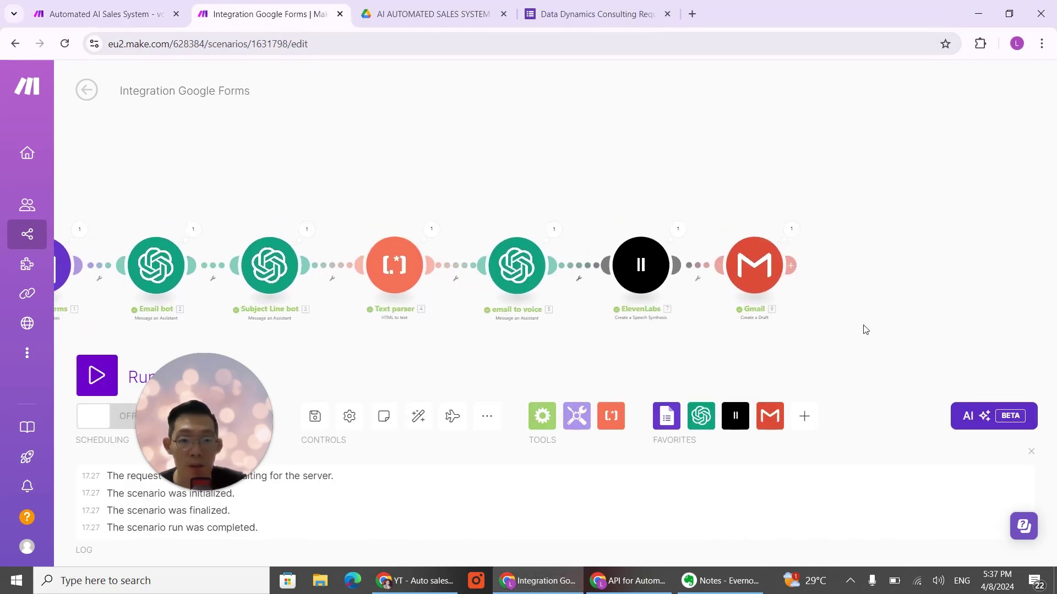
Step: Unlink Gmail from ElevenLabs and add a Google Drive Upload a File module after ElevenLabs
left_click_drag(772, 269, 833, 282)
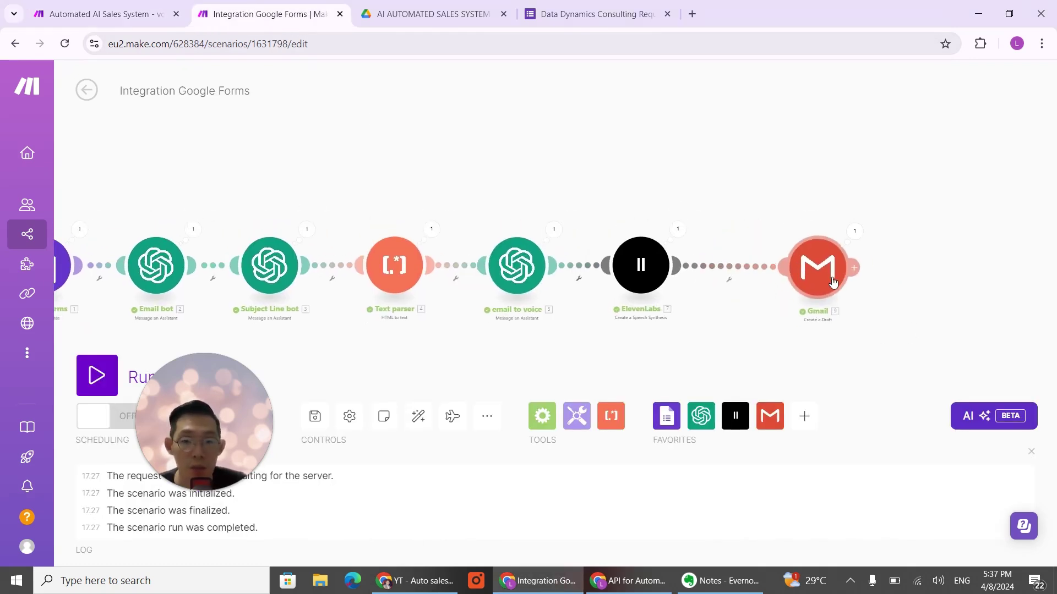
scroll(686, 297, "down", 3)
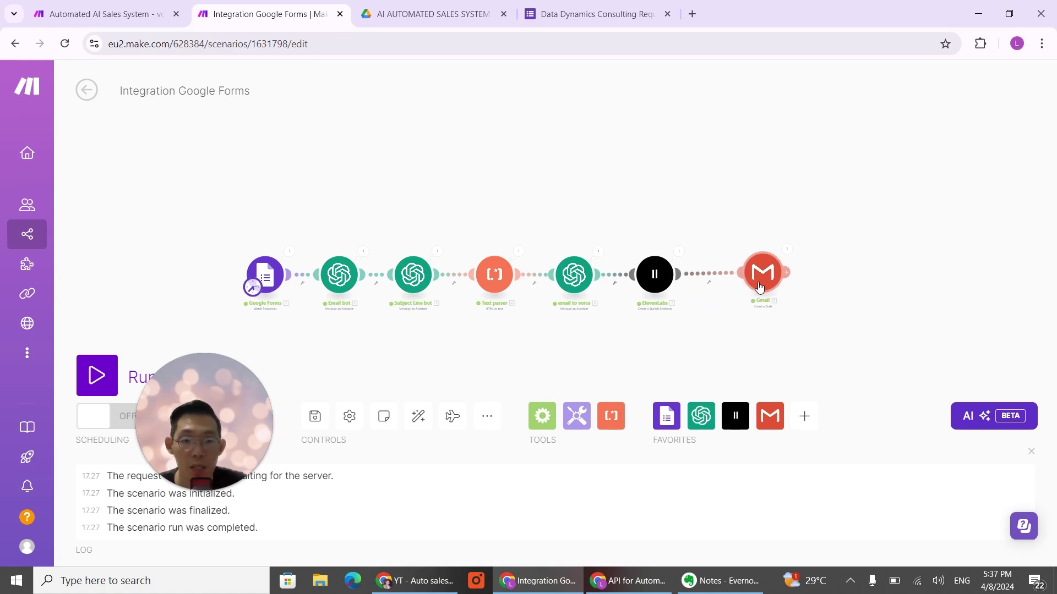
scroll(741, 319, "up", 3)
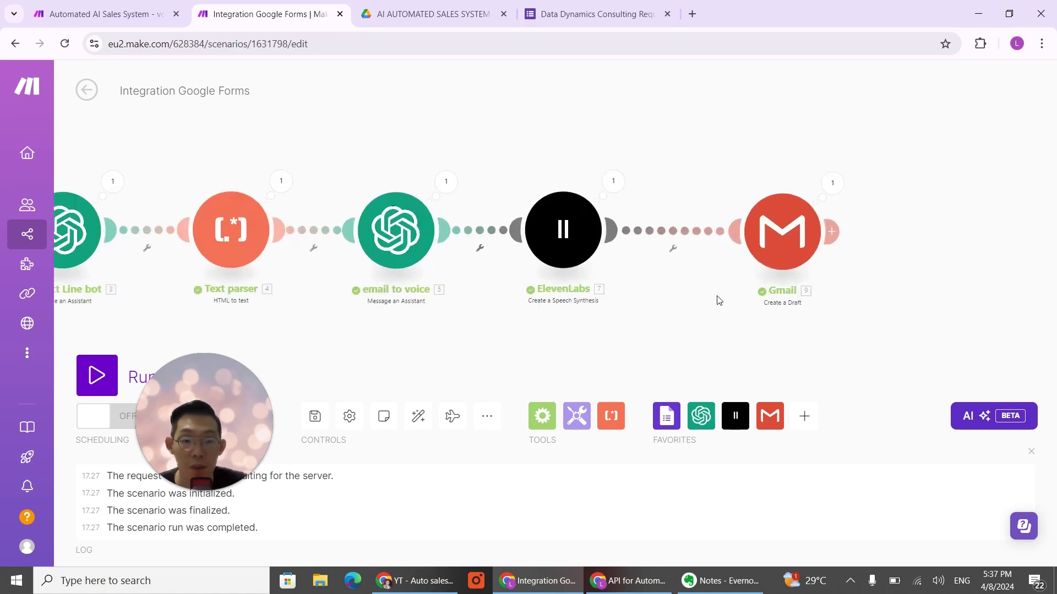
right_click(683, 230)
left_click(719, 267)
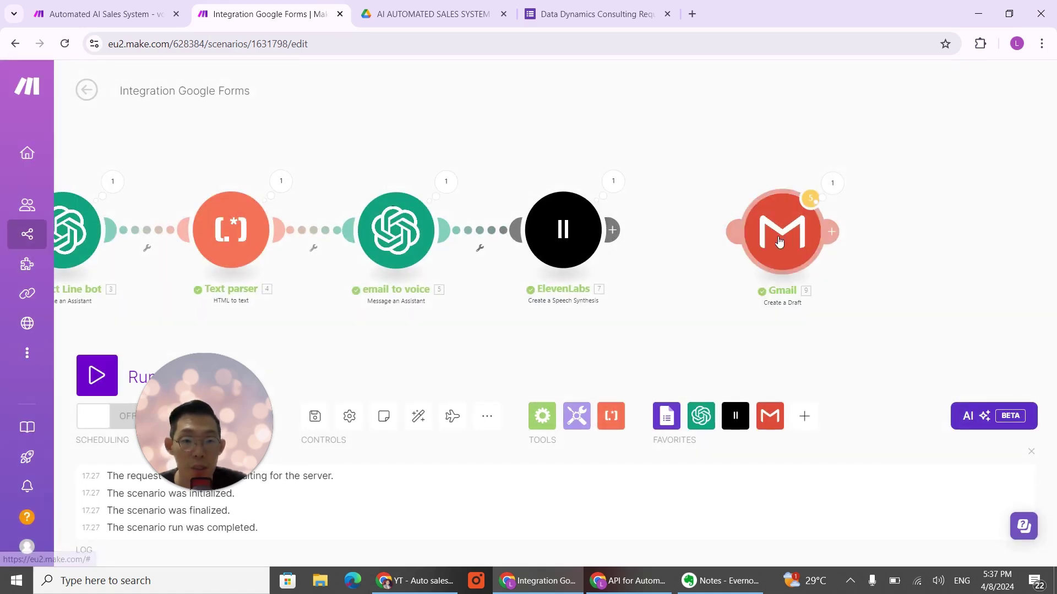
left_click_drag(779, 242, 931, 241)
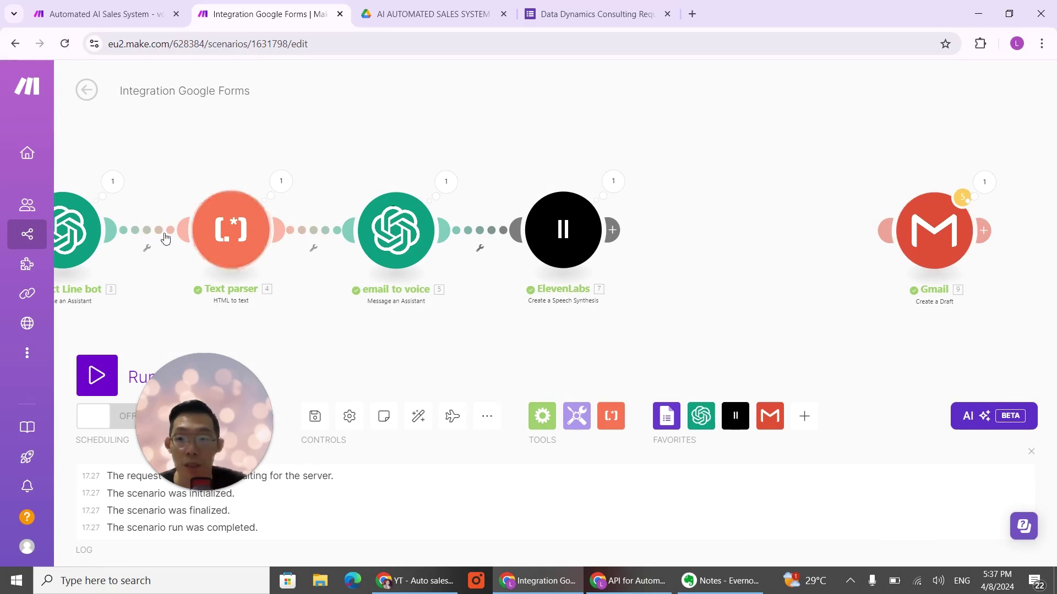
left_click(613, 231)
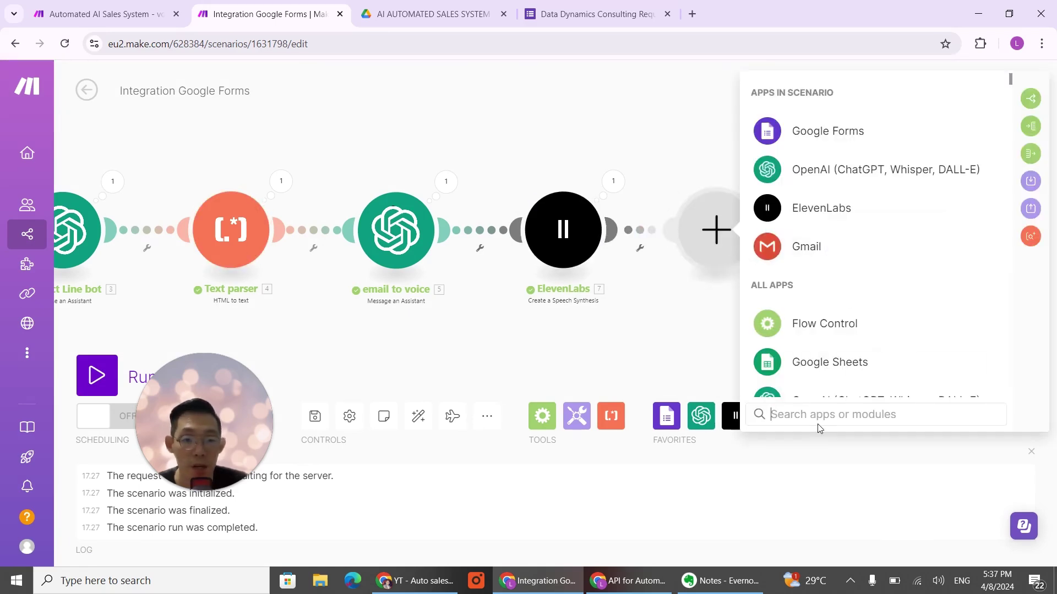
type("dri")
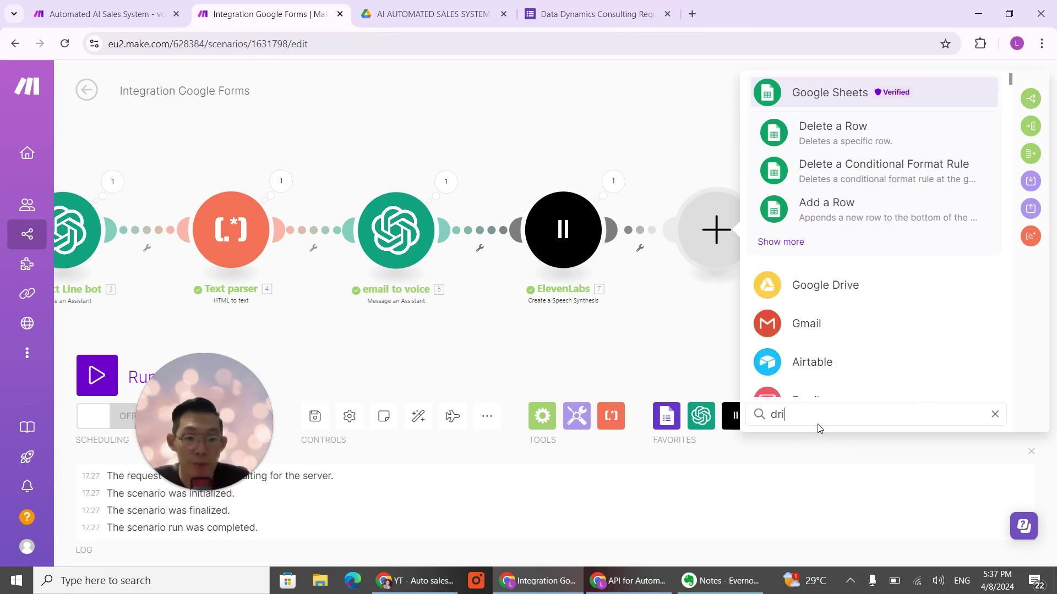
left_click(860, 293)
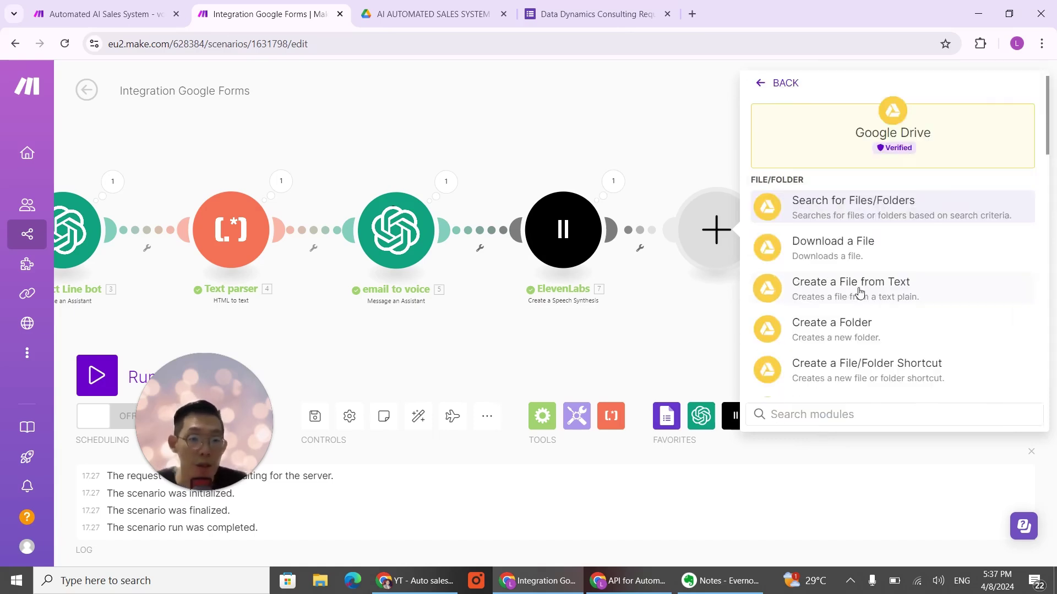
scroll(898, 353, "down", 2)
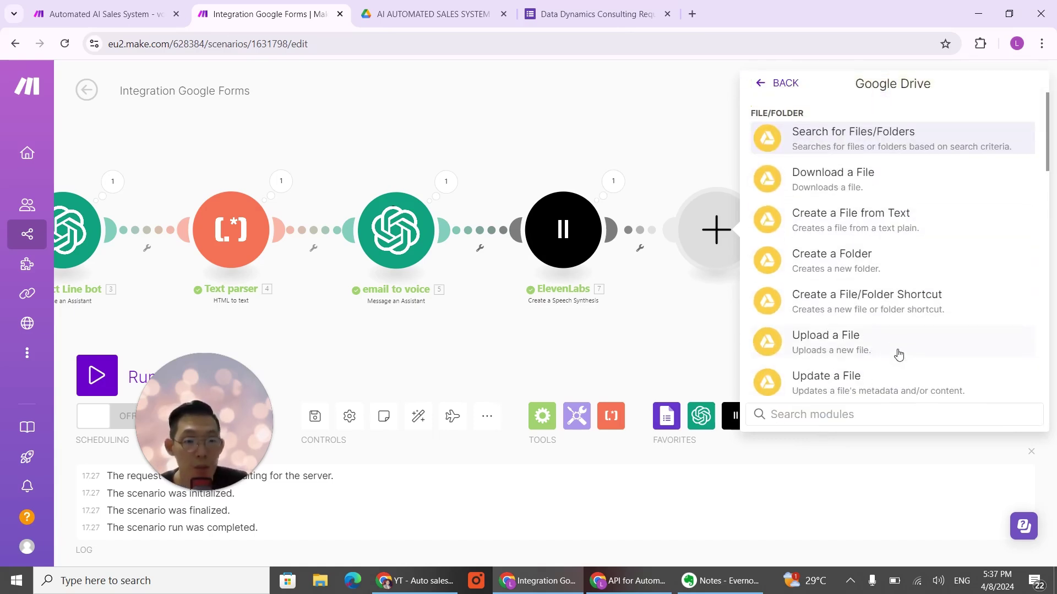
left_click(855, 333)
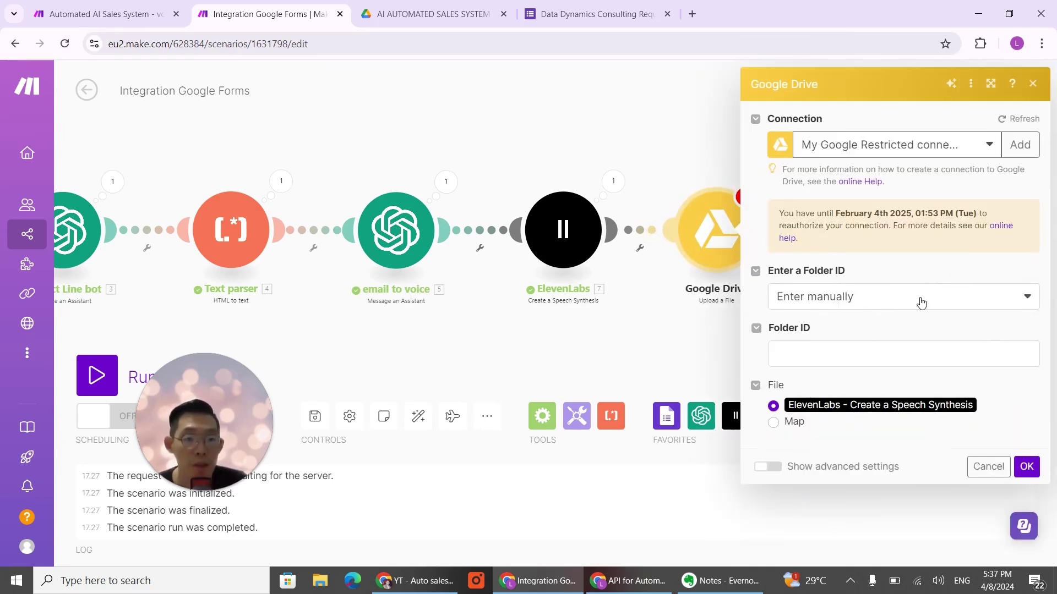
Step: Set the upload folder to 'YT - Auto sales system elevenlabs' and clear the module's warnings
left_click(920, 302)
left_click(887, 345)
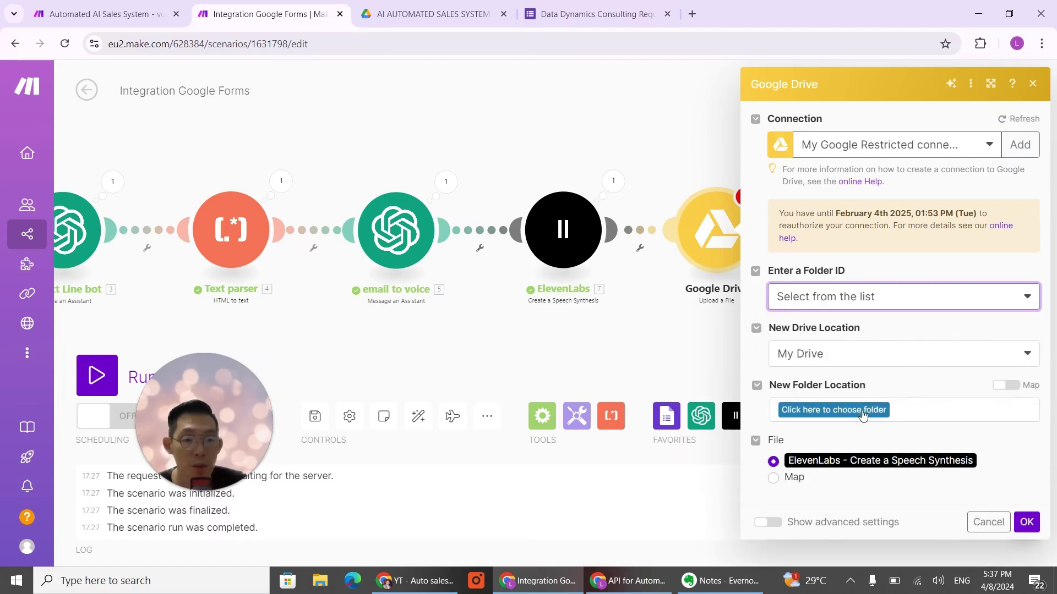
left_click(862, 412)
type("YT")
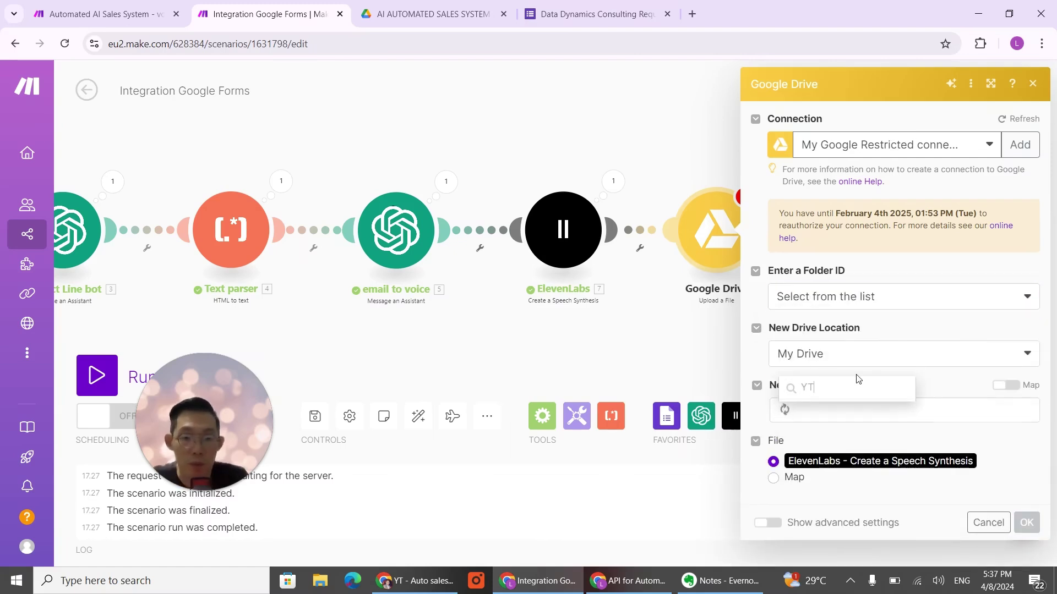
left_click(861, 337)
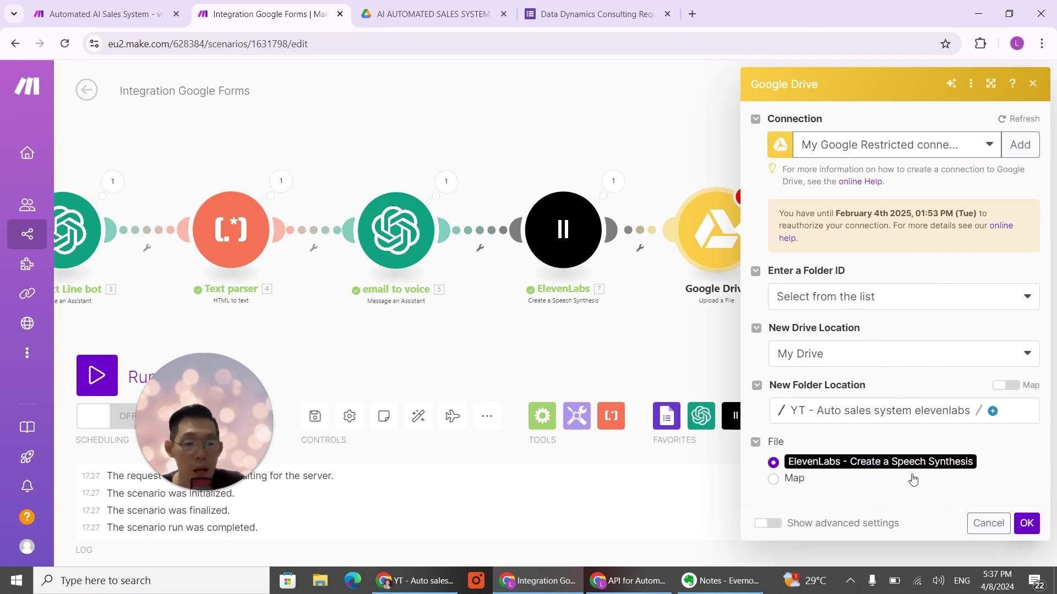
left_click(1027, 523)
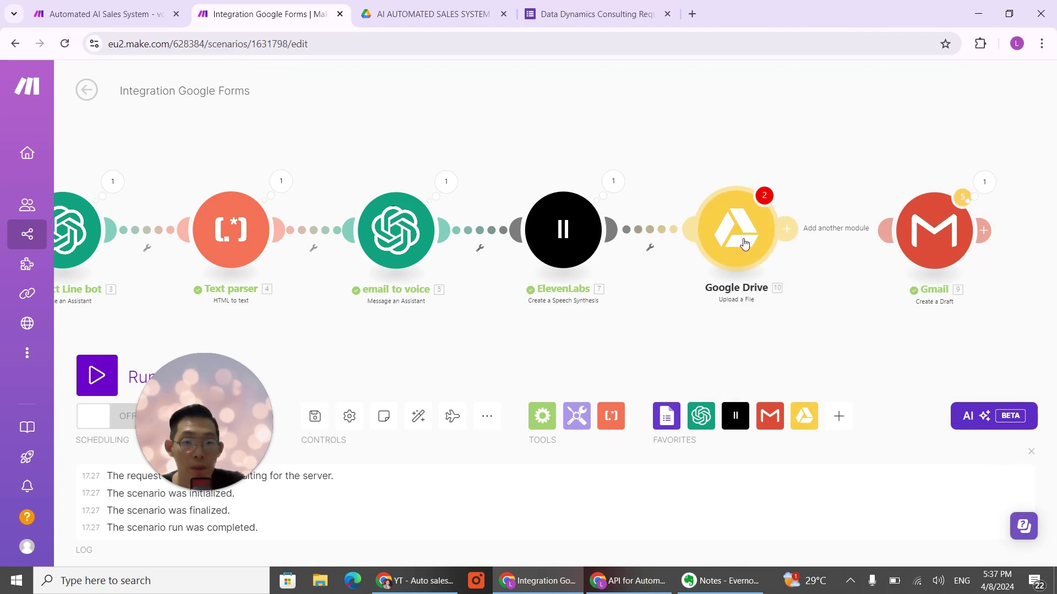
left_click(768, 198)
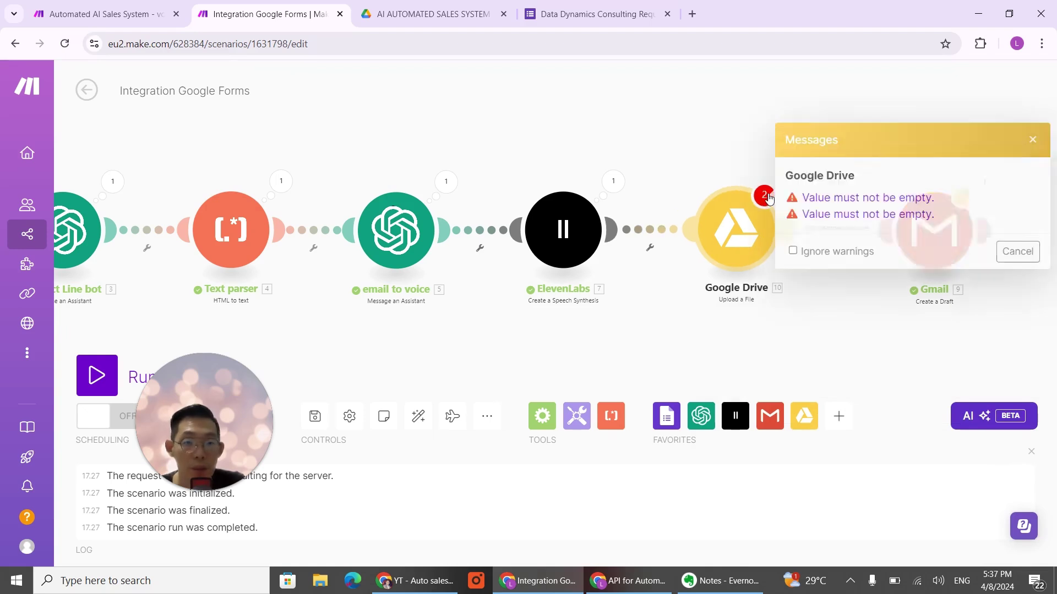
left_click(850, 199)
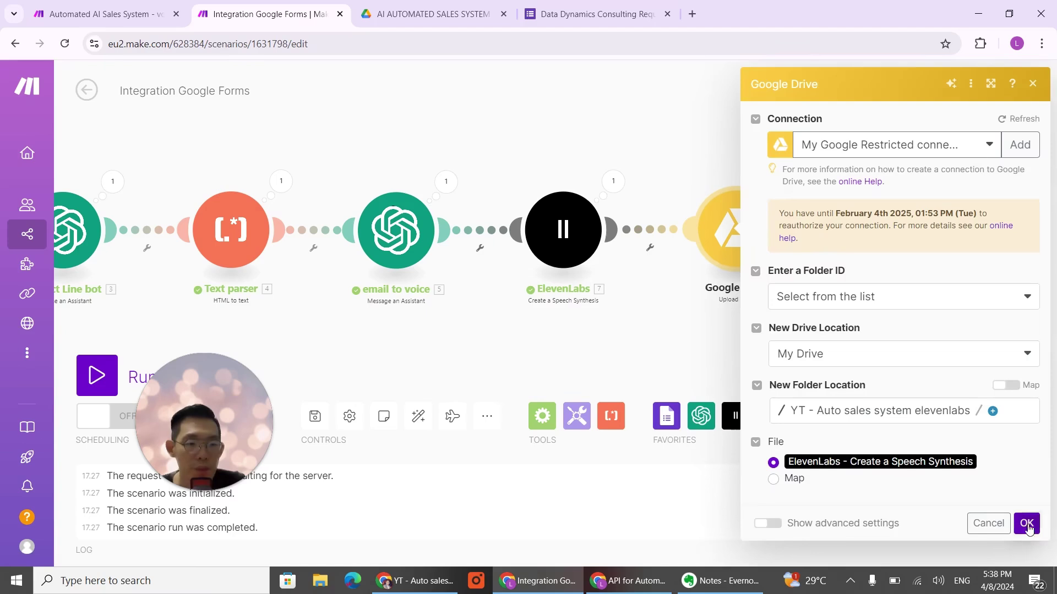
left_click(1027, 523)
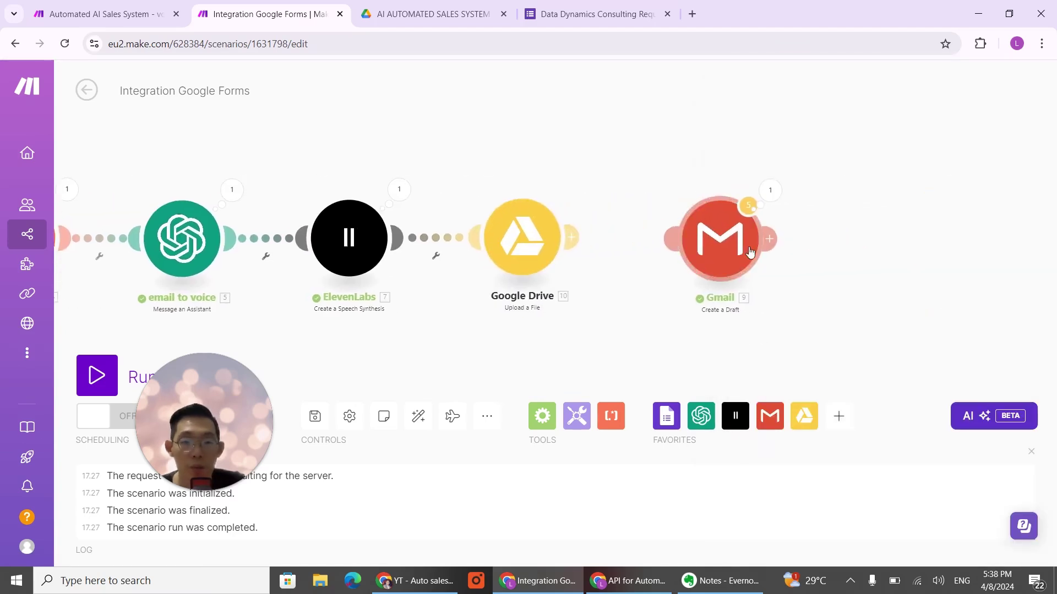
Step: Place Gmail right of Google Drive, then switch to the incognito Creatomate window
left_click_drag(757, 267, 929, 275)
left_click_drag(526, 254, 530, 260)
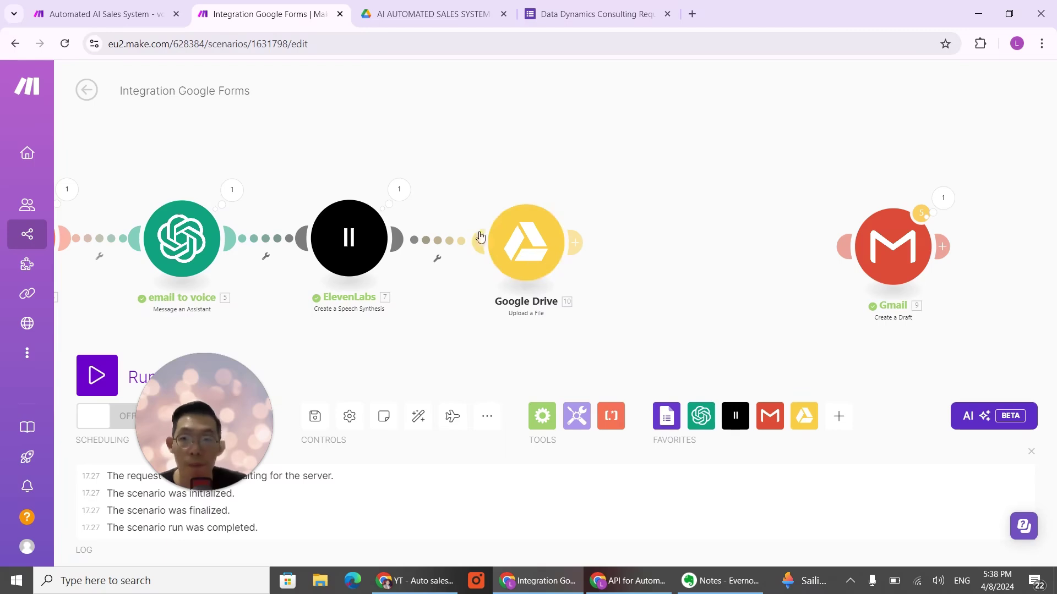
left_click(629, 581)
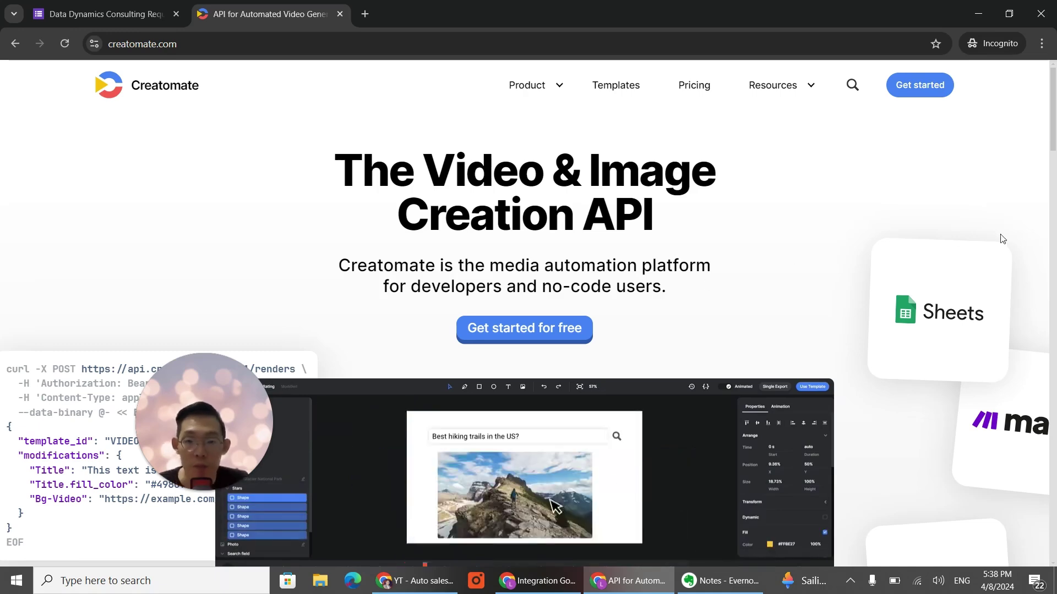
Step: Browse creatomate.com and reach the Templates page showing 'Personalized Cold Outreach Video'
scroll(782, 262, "down", 2)
scroll(798, 264, "down", 2)
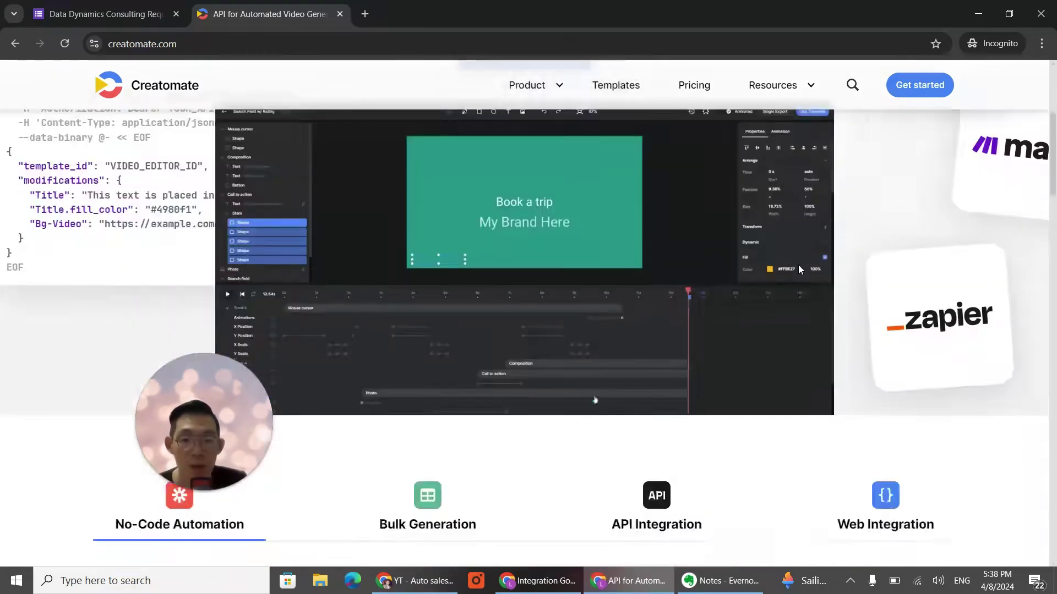
scroll(798, 264, "up", 4)
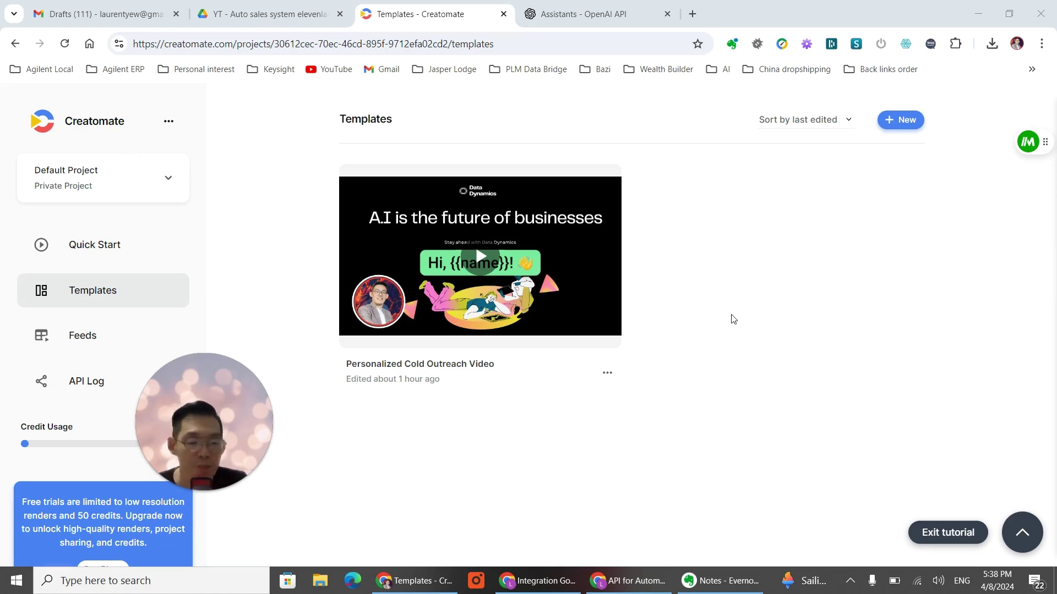
left_click_drag(230, 448, 199, 490)
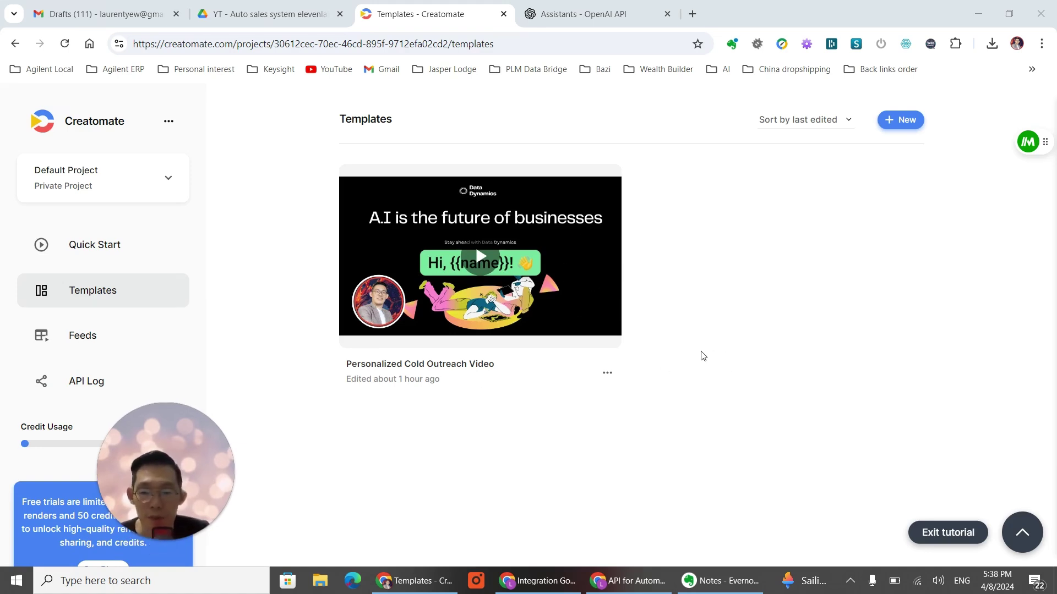
left_click(903, 125)
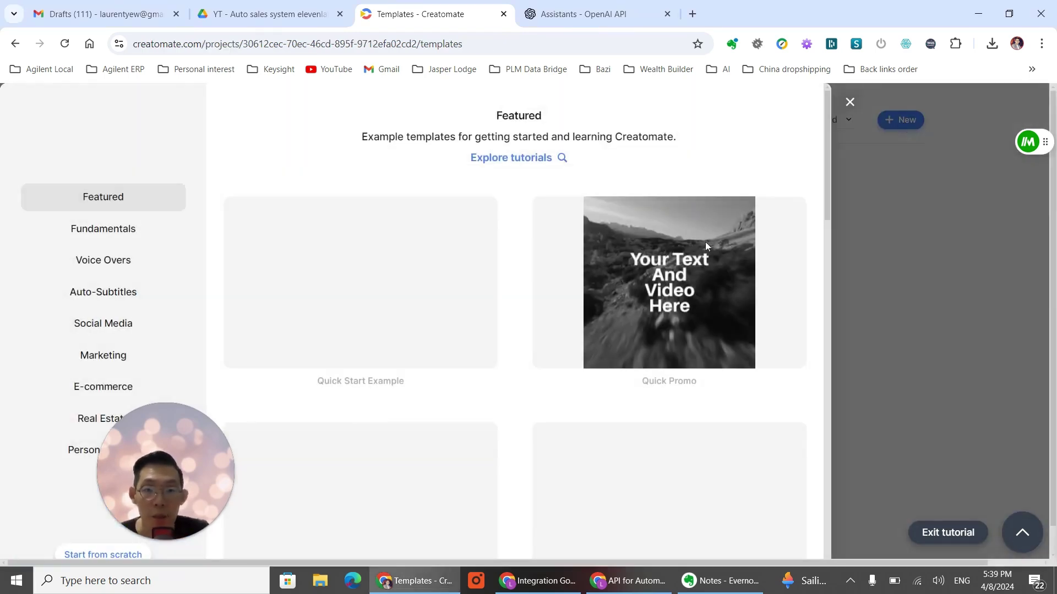
scroll(628, 290, "down", 7)
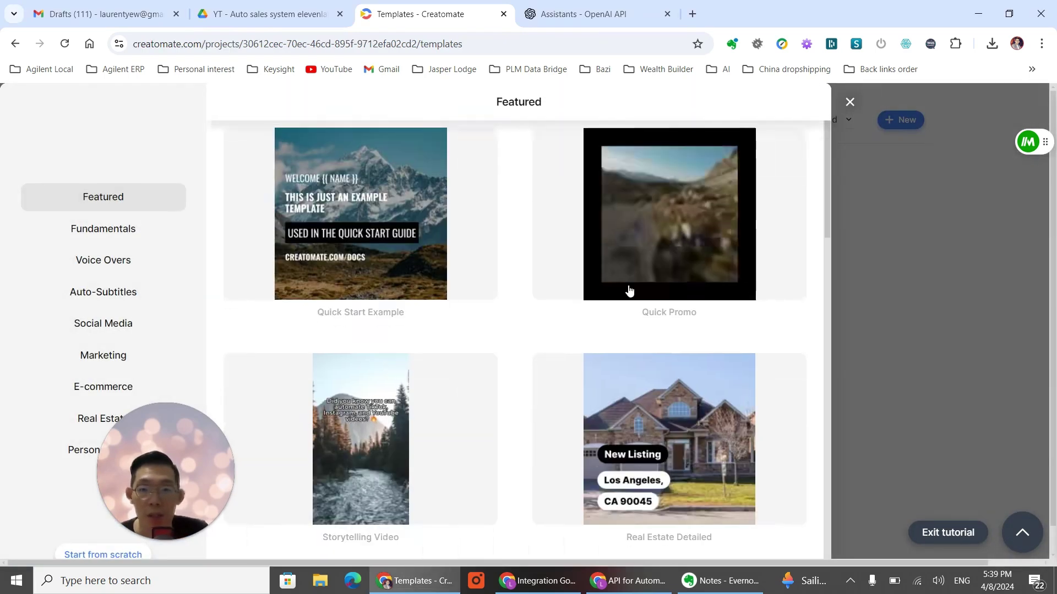
scroll(633, 287, "down", 15)
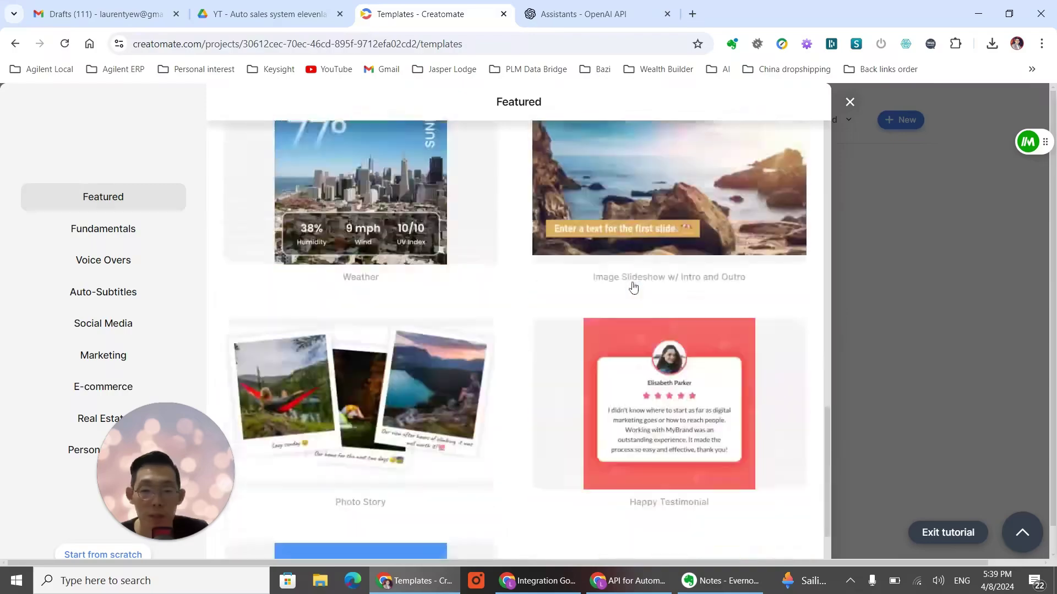
scroll(633, 286, "up", 12)
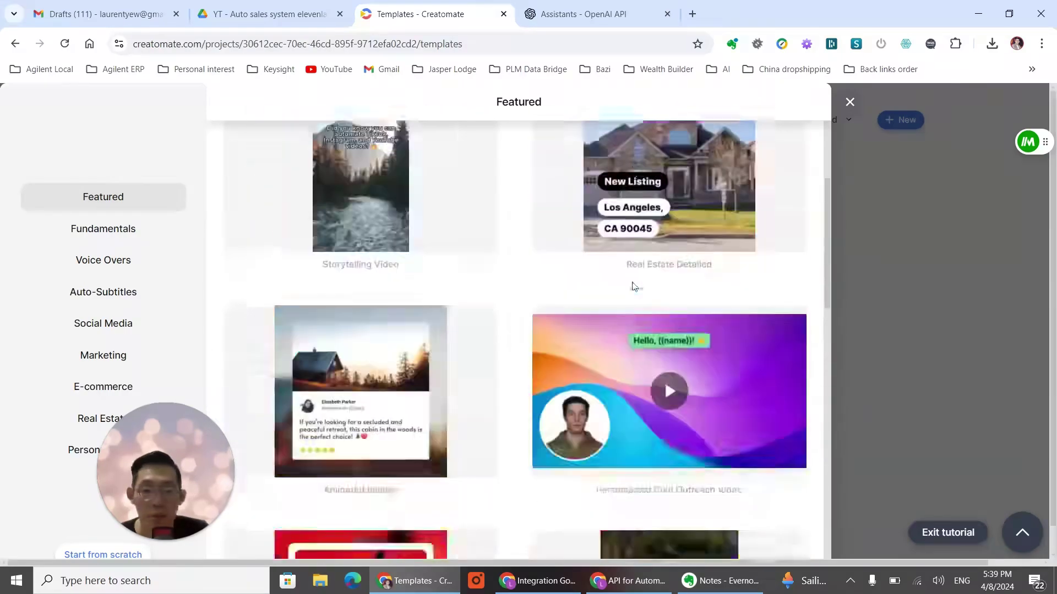
scroll(632, 283, "down", 1)
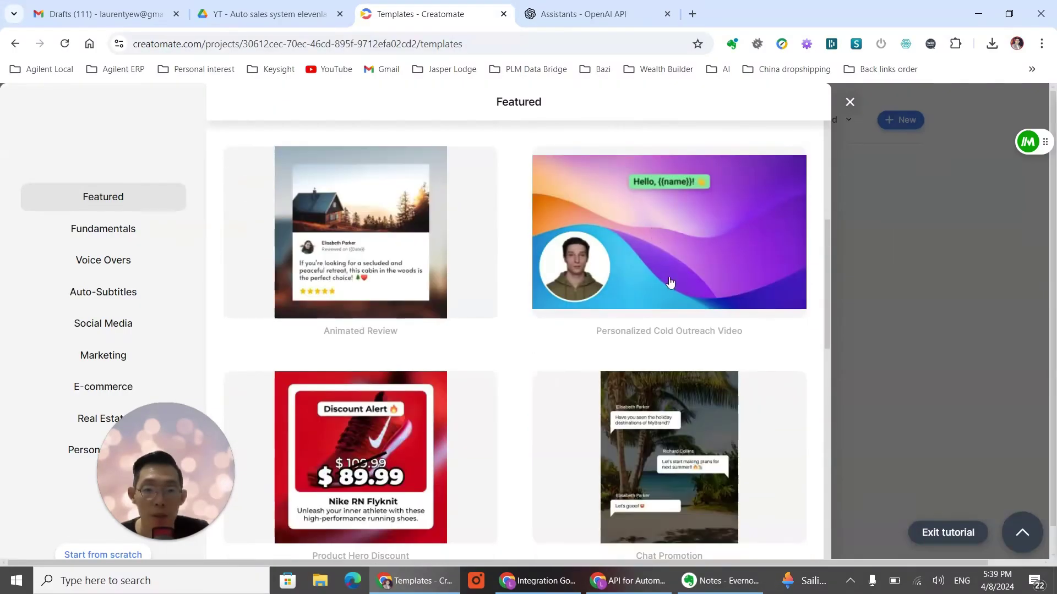
left_click(687, 275)
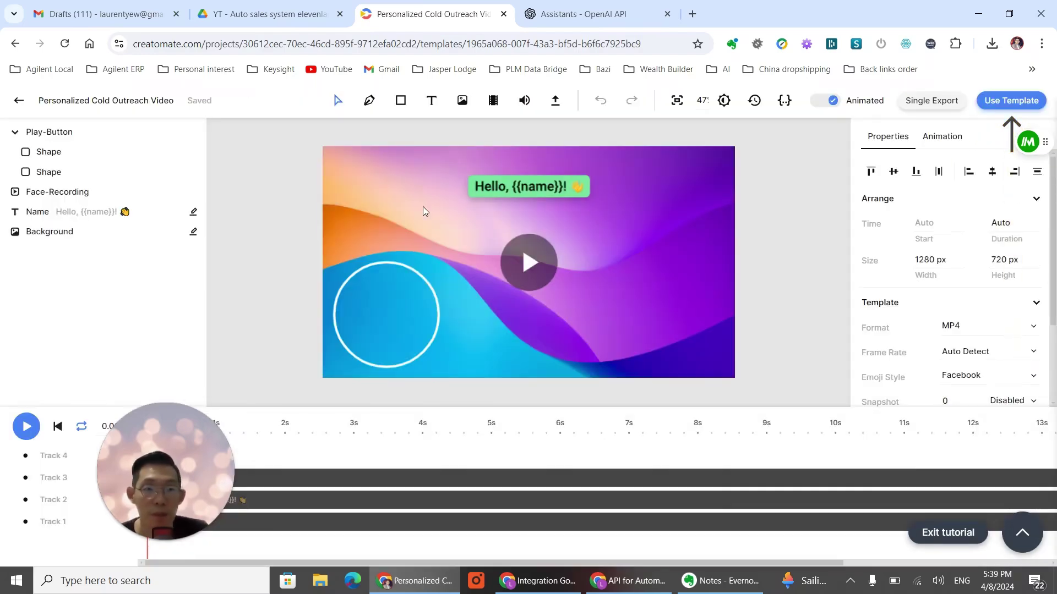
Step: Replace the Face-Recording circle's media with an uploaded portrait photo and shrink it slightly
left_click(399, 334)
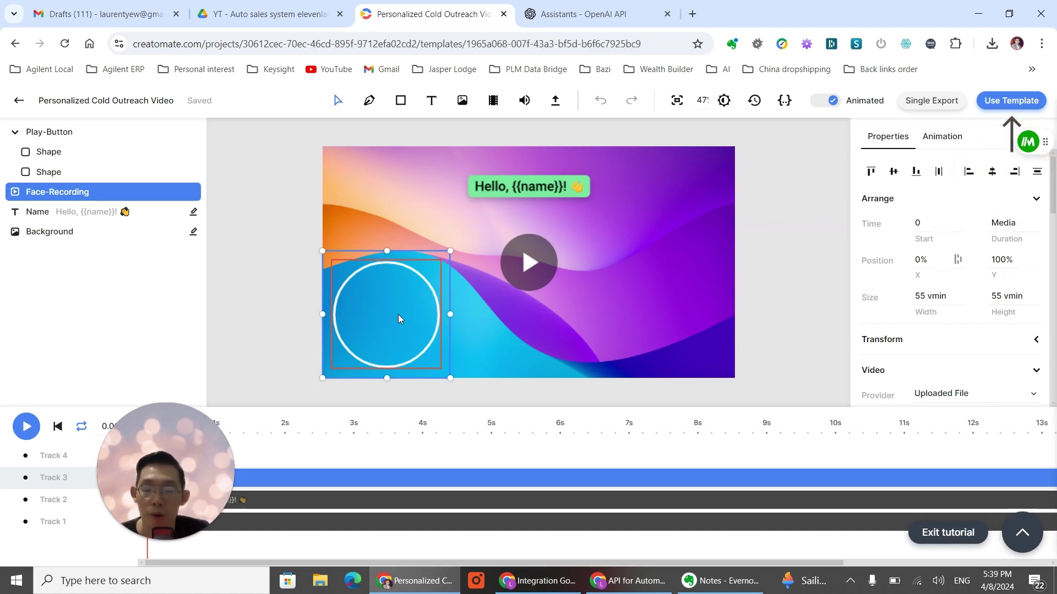
right_click(398, 315)
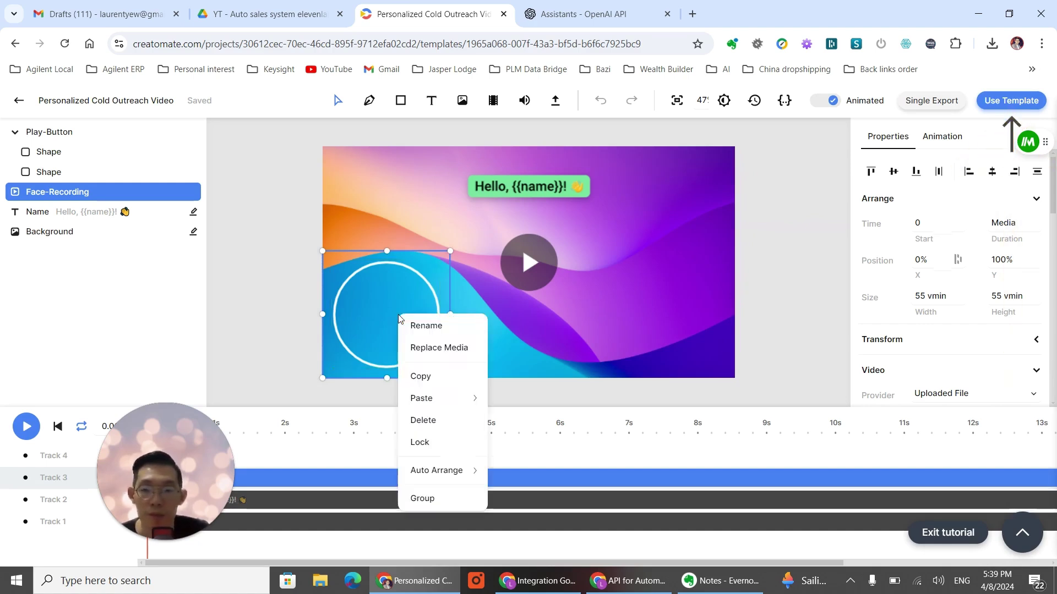
left_click(421, 347)
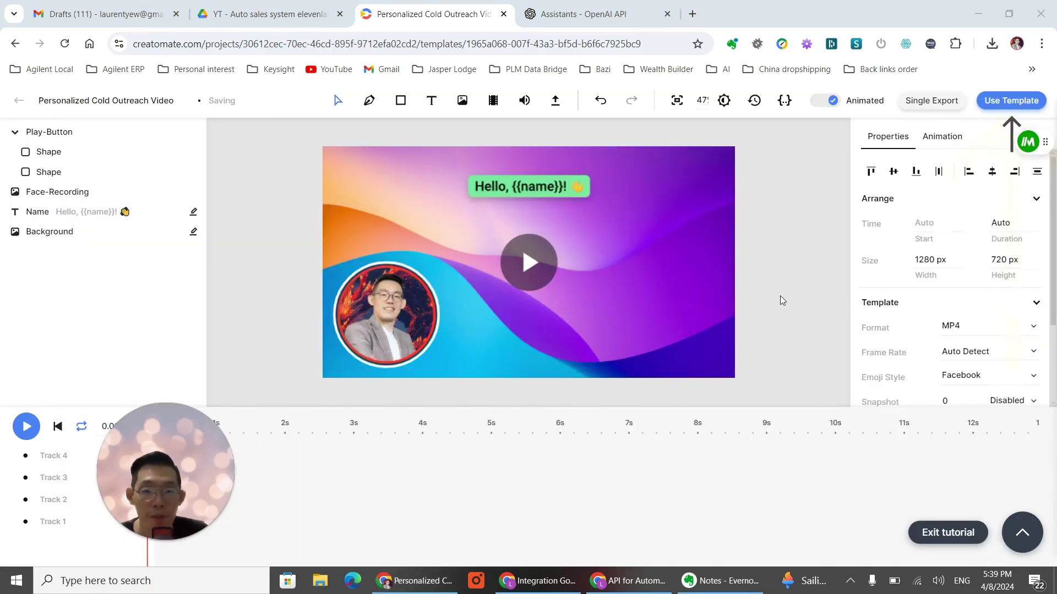
left_click(394, 306)
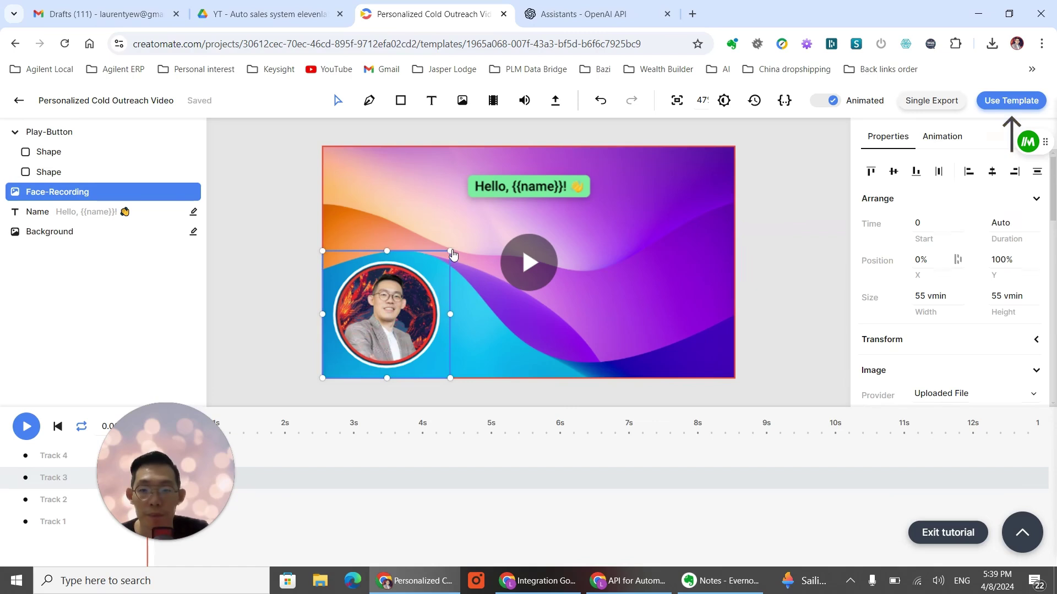
left_click_drag(453, 254, 437, 276)
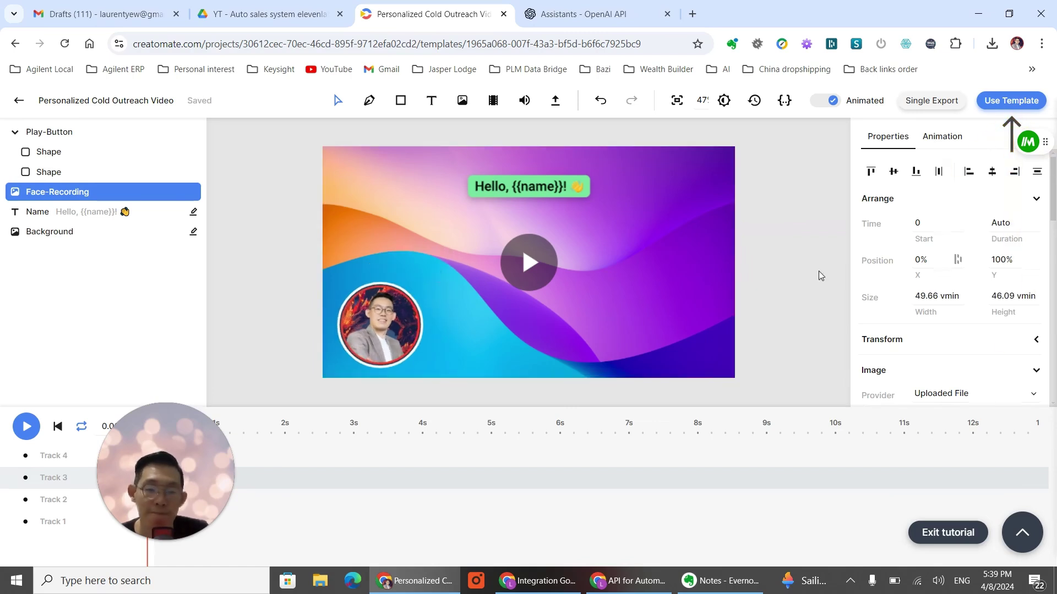
left_click(563, 186)
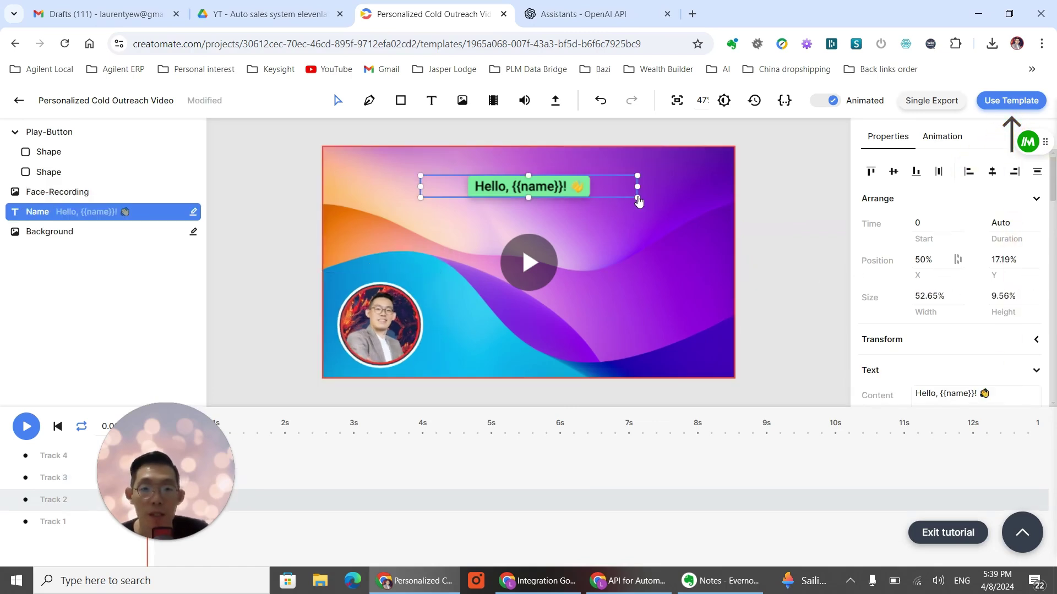
Step: Enlarge the 'Hello, {{name}}!' greeting text and centre it horizontally
left_click_drag(638, 198, 688, 245)
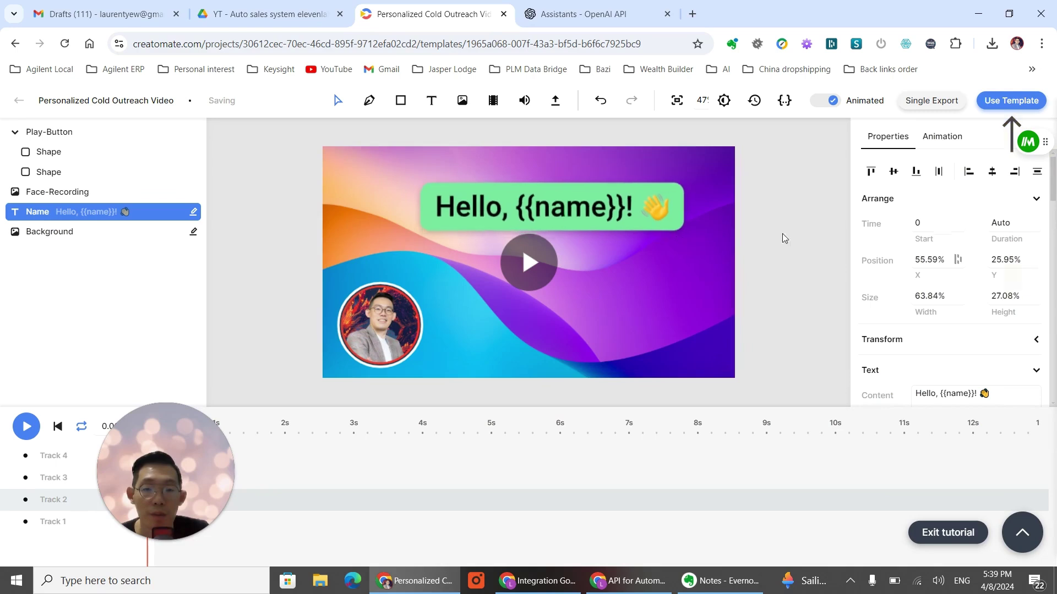
mouse_move(576, 210)
left_mouse_down()
mouse_move(533, 207)
mouse_move(577, 203)
mouse_move(573, 211)
left_mouse_up()
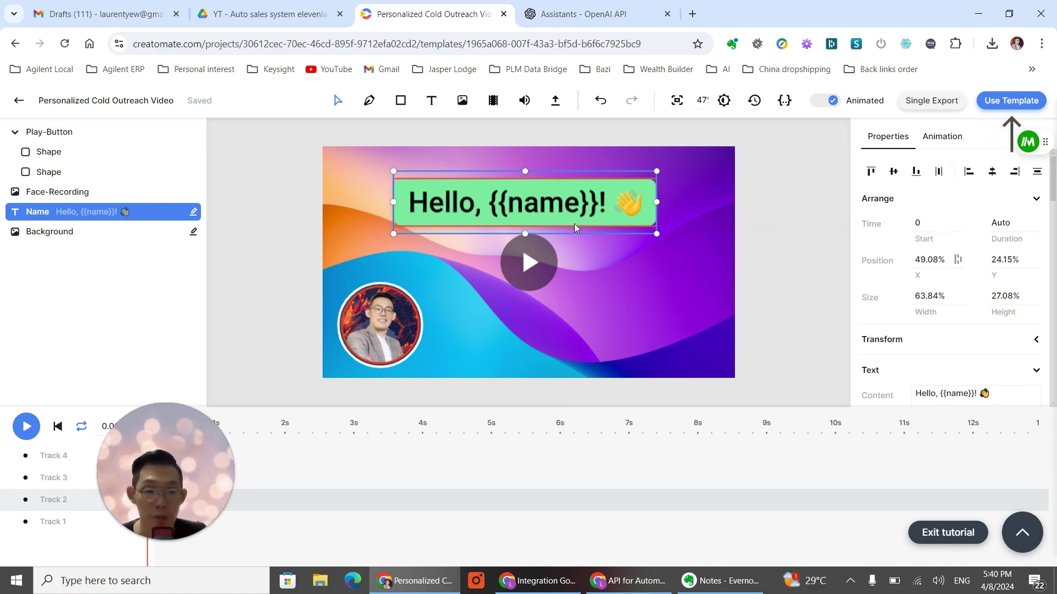
left_click(679, 299)
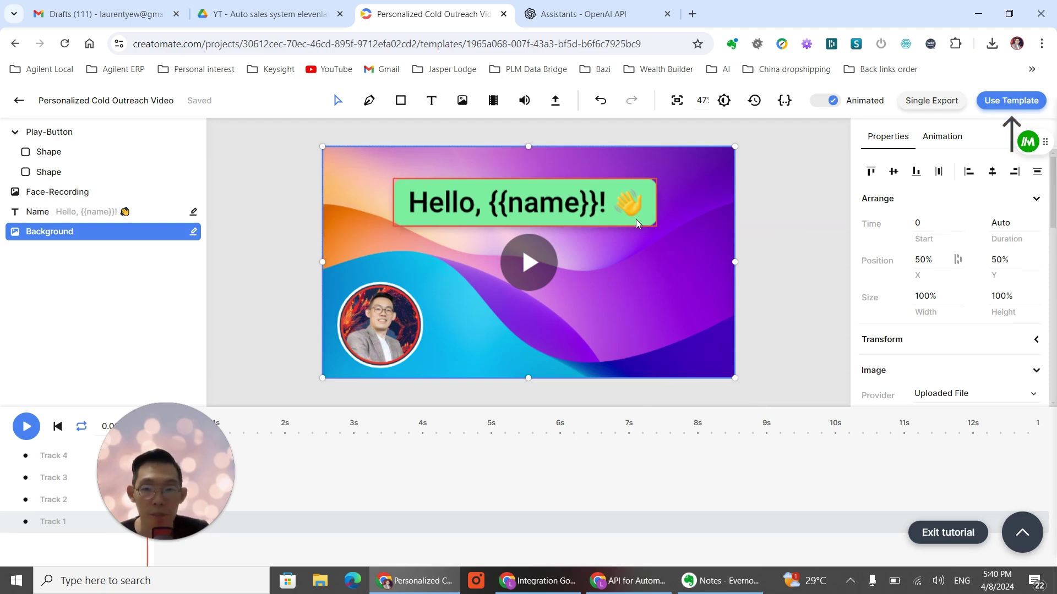
Step: Stretch the background image so it fully covers the video frame
left_click_drag(636, 219, 631, 210)
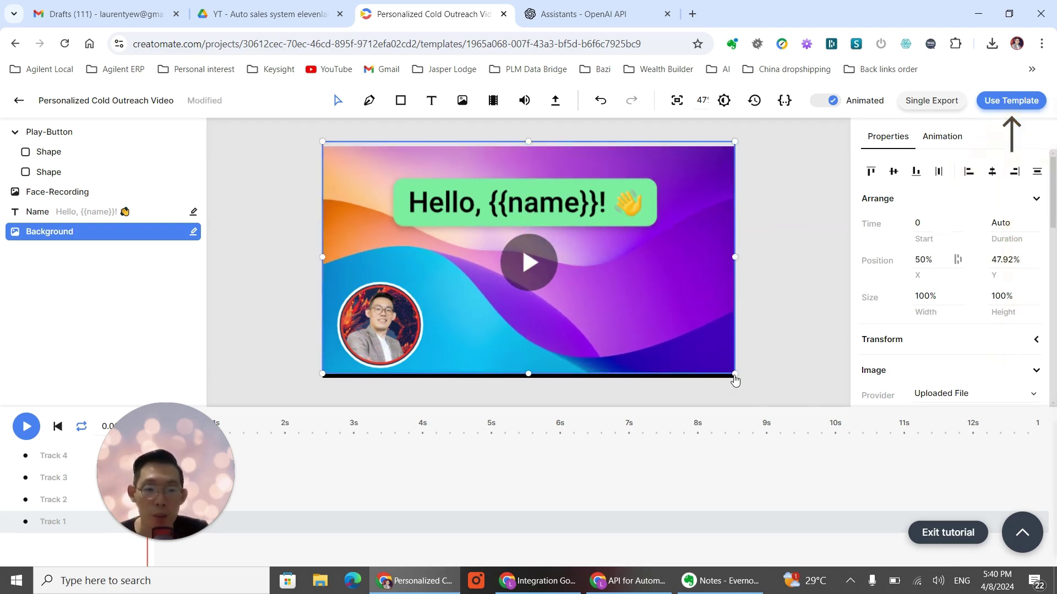
left_click(738, 378)
left_click(725, 373)
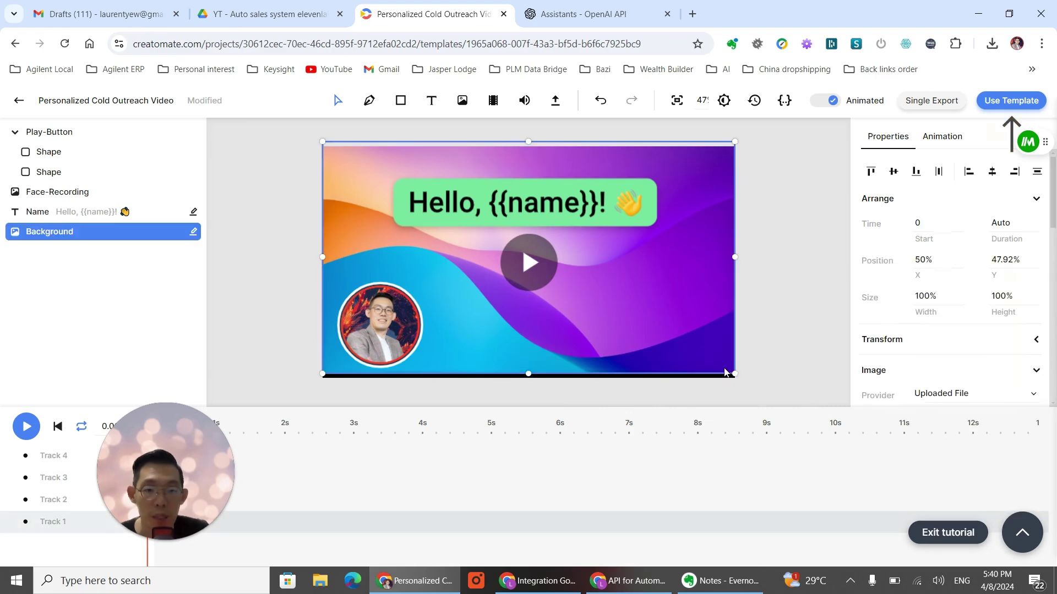
left_click_drag(740, 383, 741, 388)
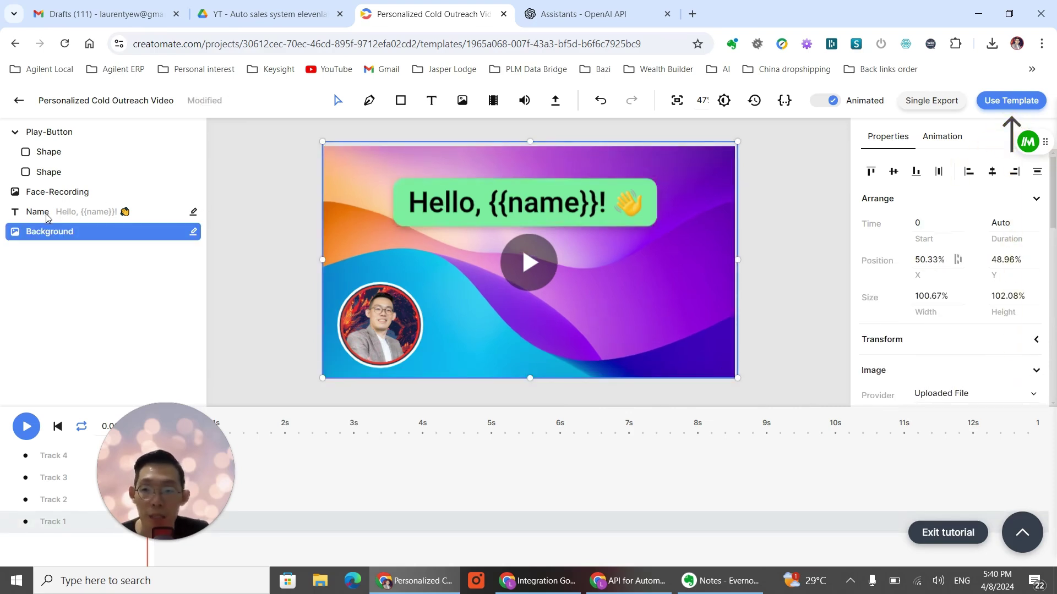
Step: Add an audio element and rename its layer to 'Voice message'
left_click(524, 102)
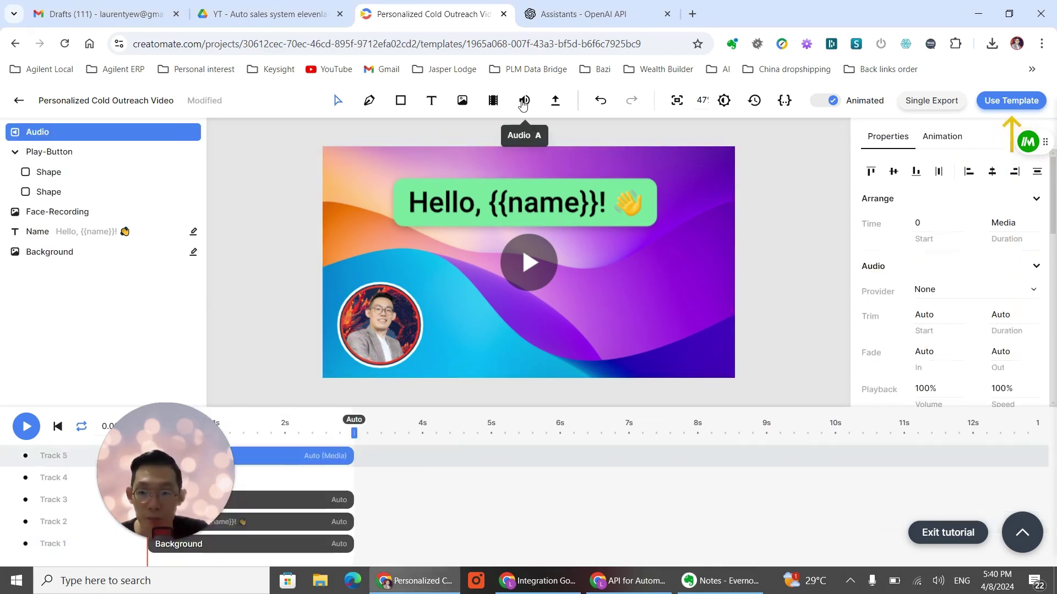
right_click(100, 136)
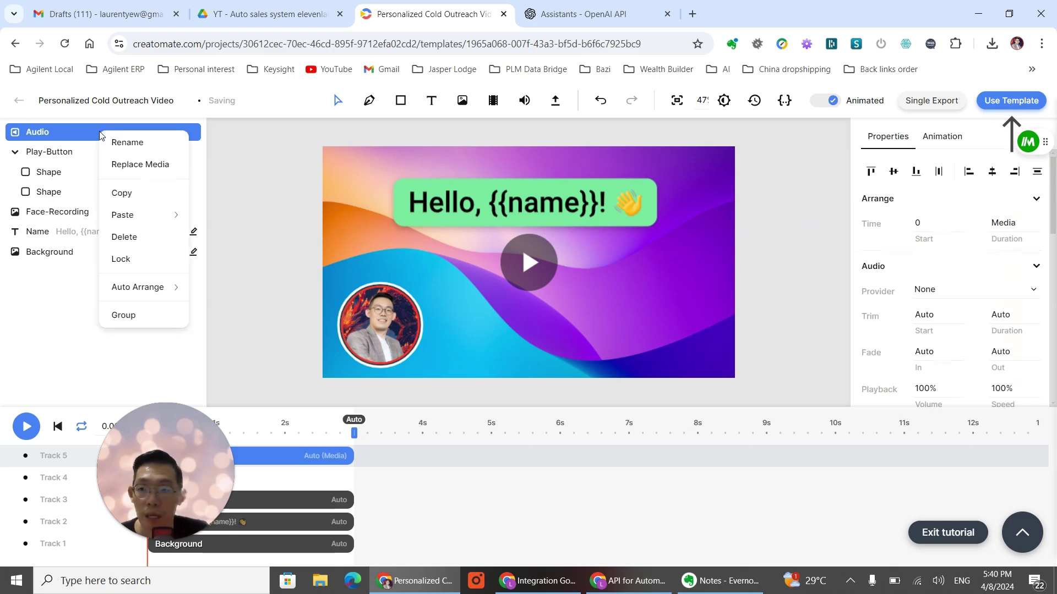
left_click(137, 142)
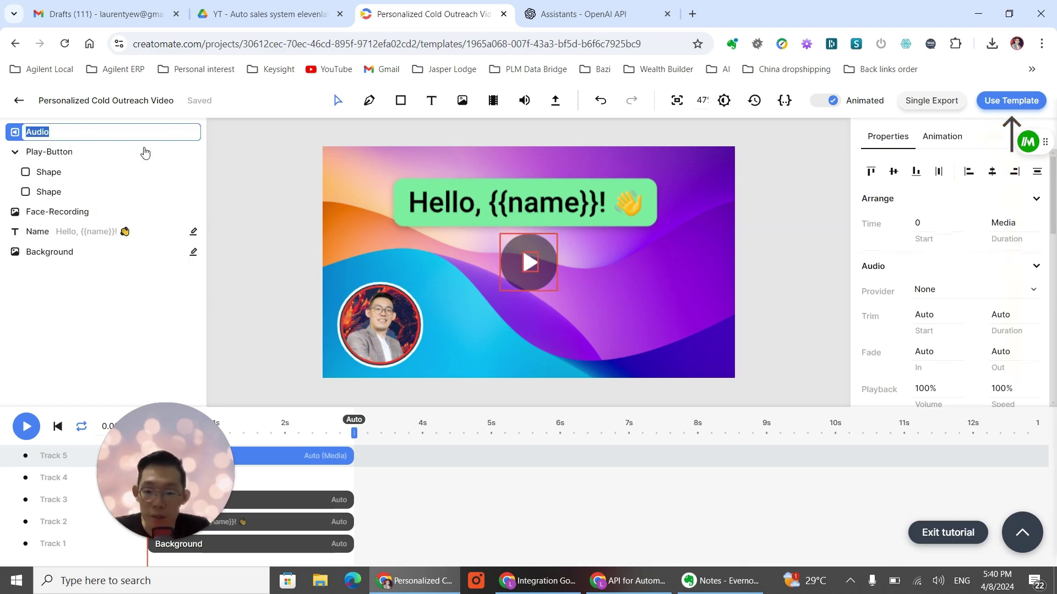
type("Voice ")
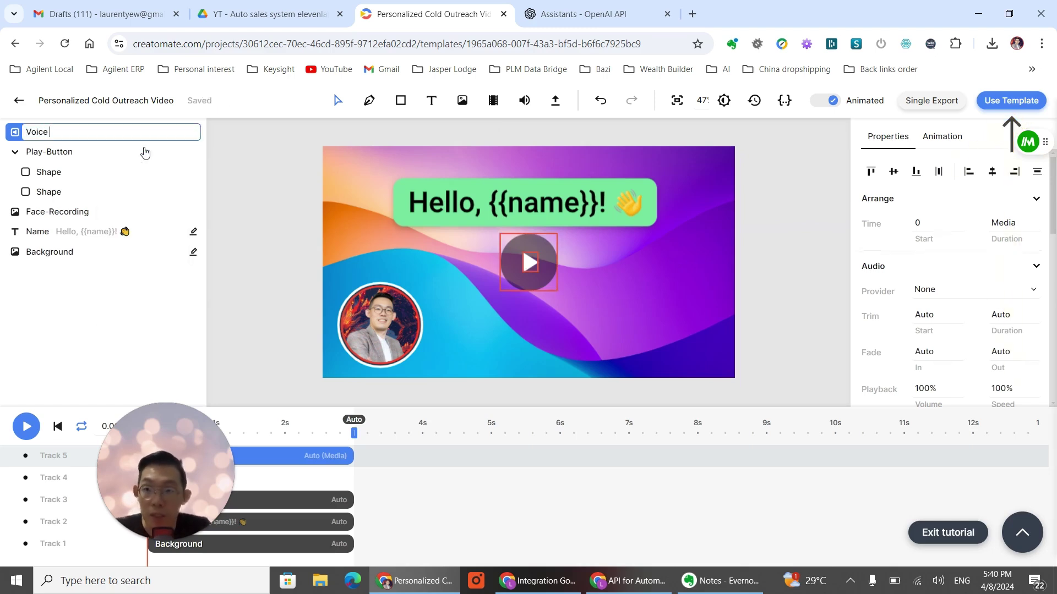
type("message")
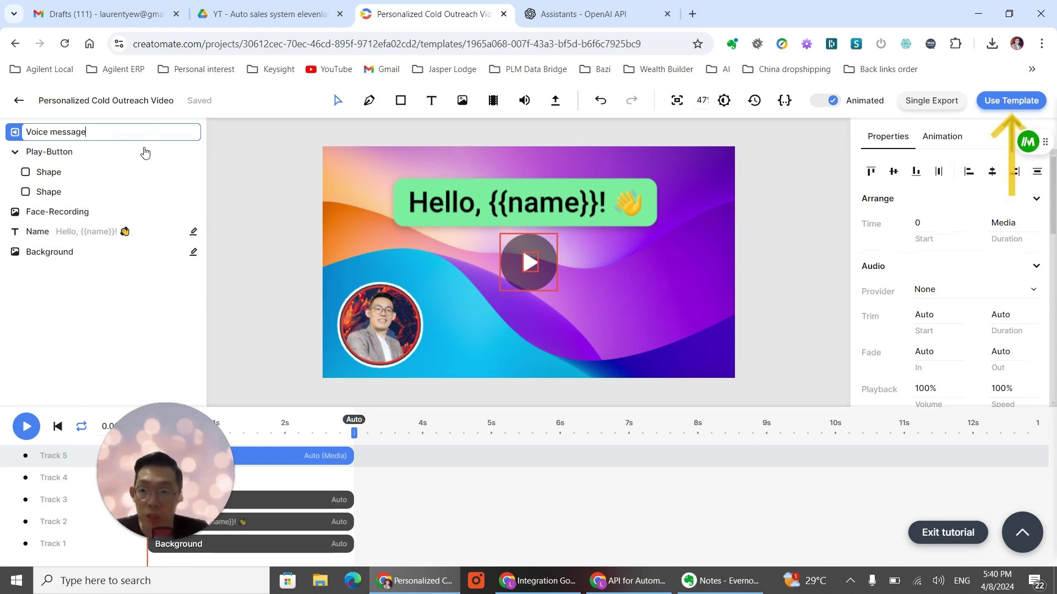
key("Return")
left_click(71, 467)
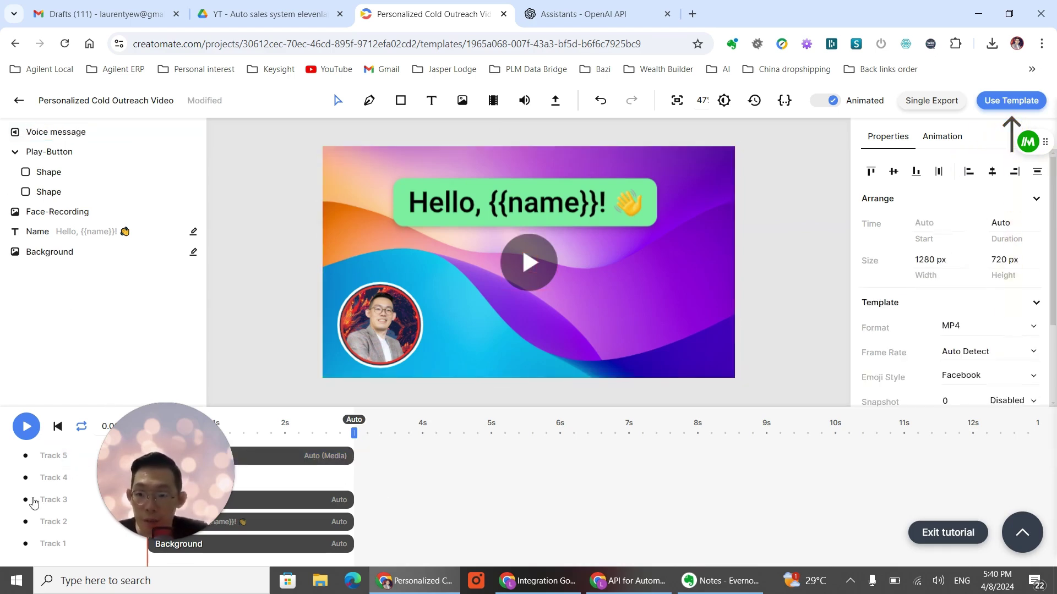
left_click(55, 135)
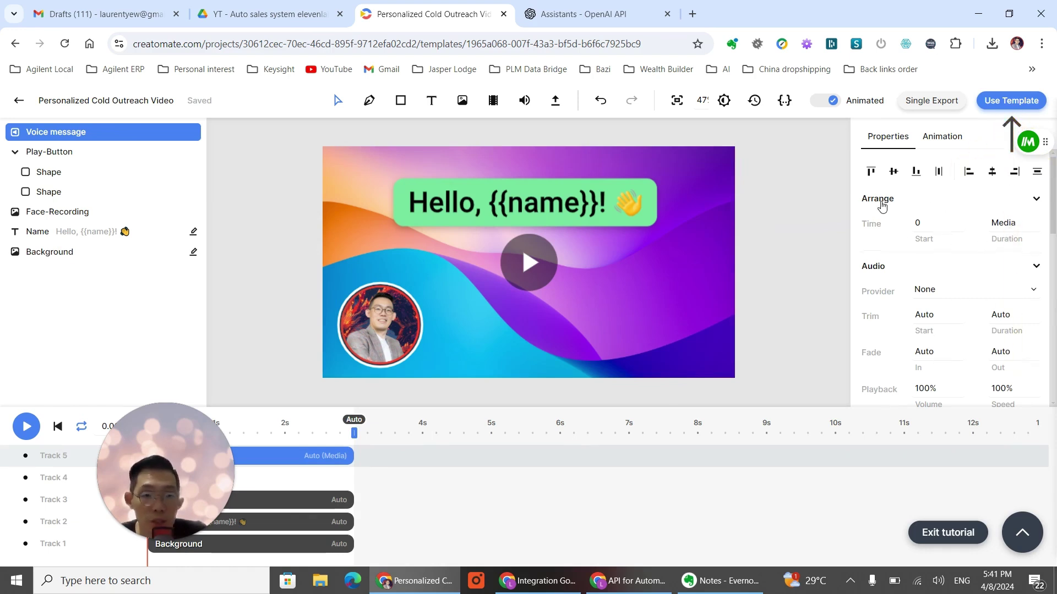
left_click(1001, 223)
left_click(874, 237)
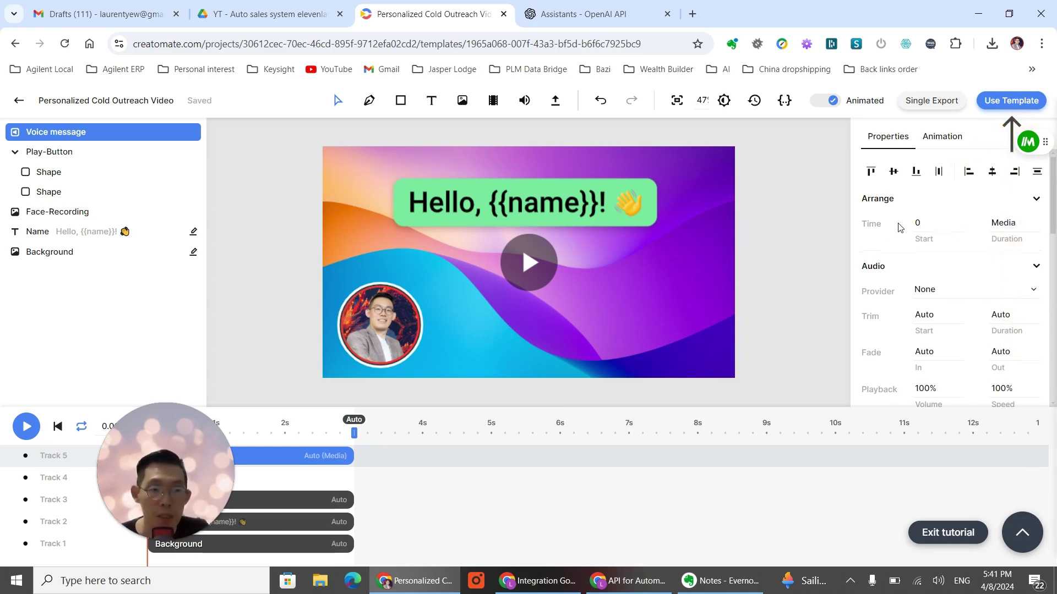
right_click(78, 136)
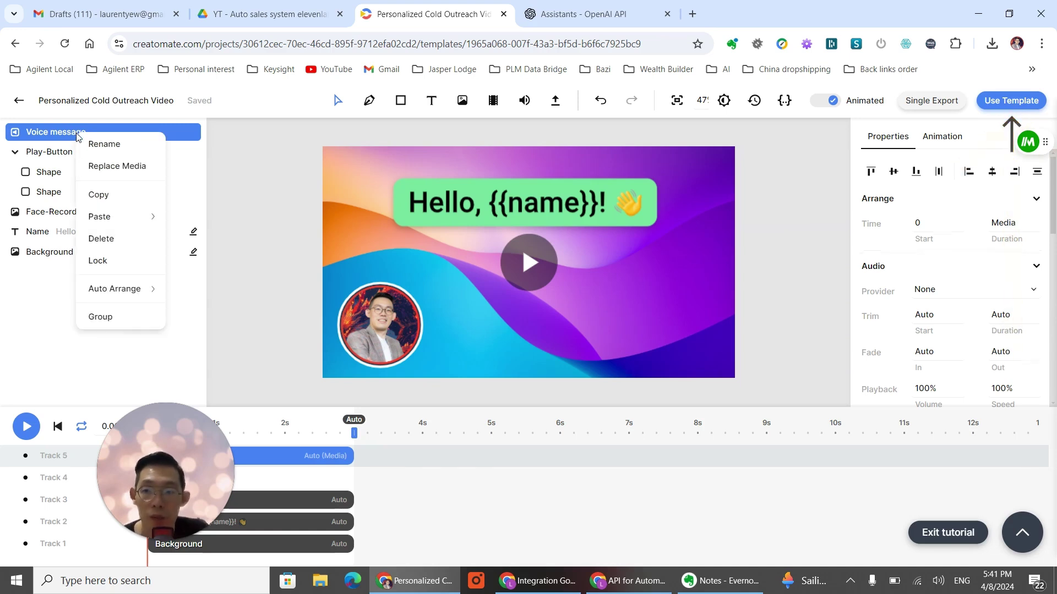
left_click(47, 140)
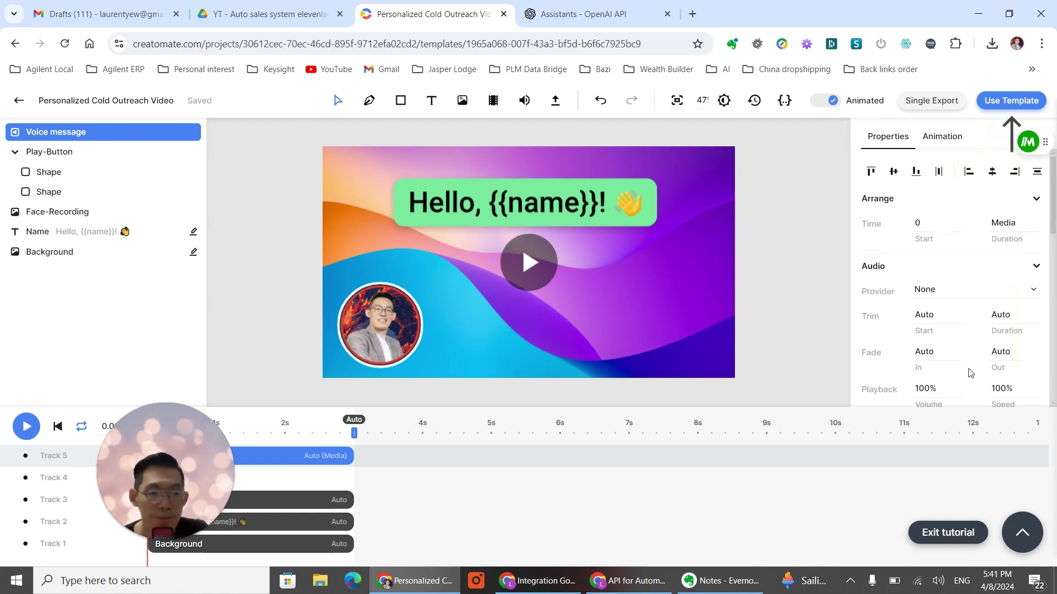
scroll(970, 342, "down", 5)
scroll(957, 268, "up", 2)
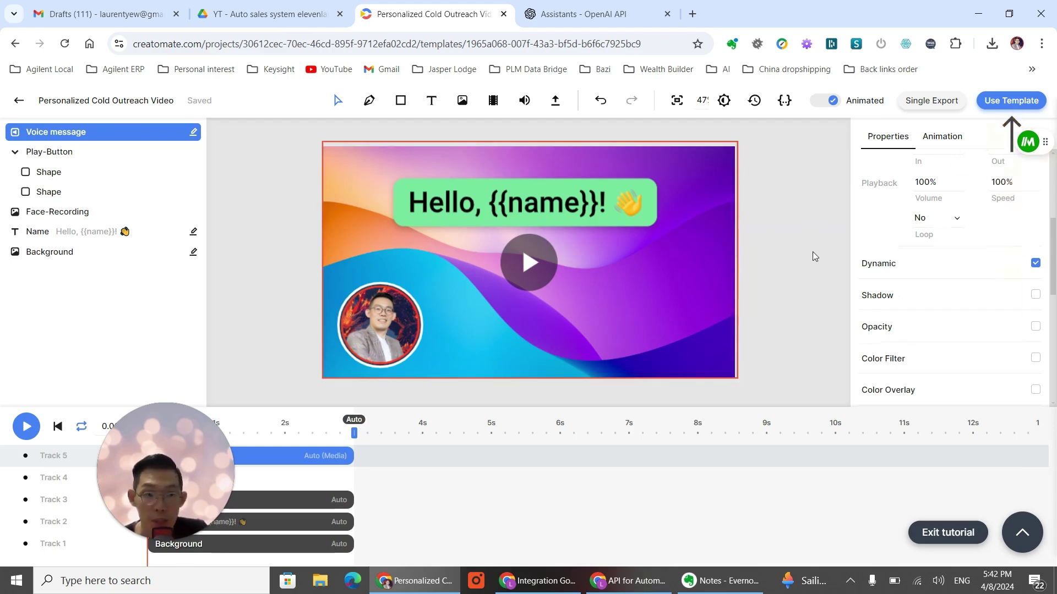
Step: Copy the template's curl render example from API Integration, then return to Make
left_click(1010, 101)
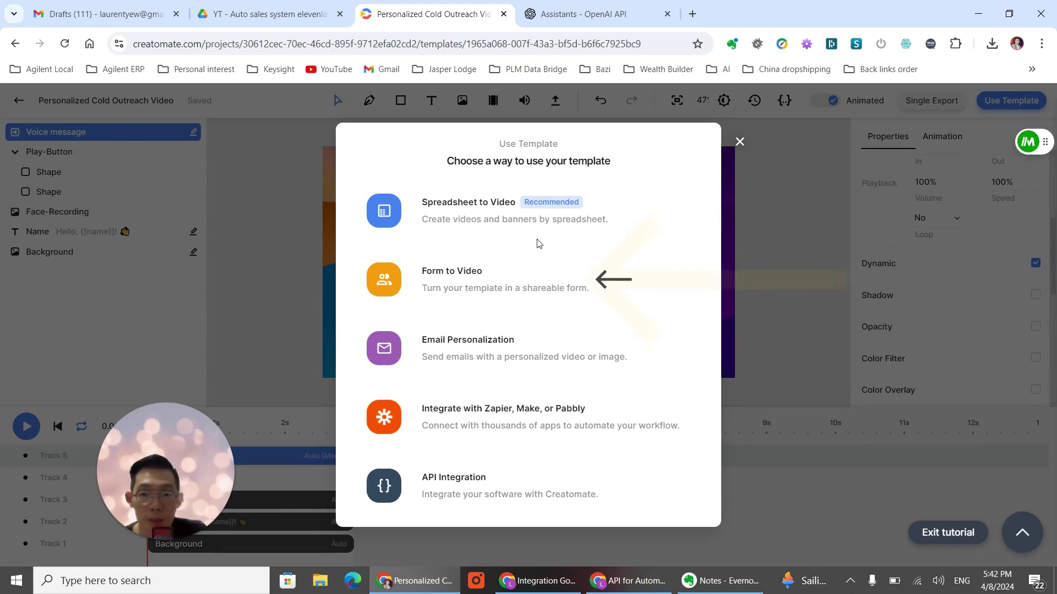
left_click(468, 490)
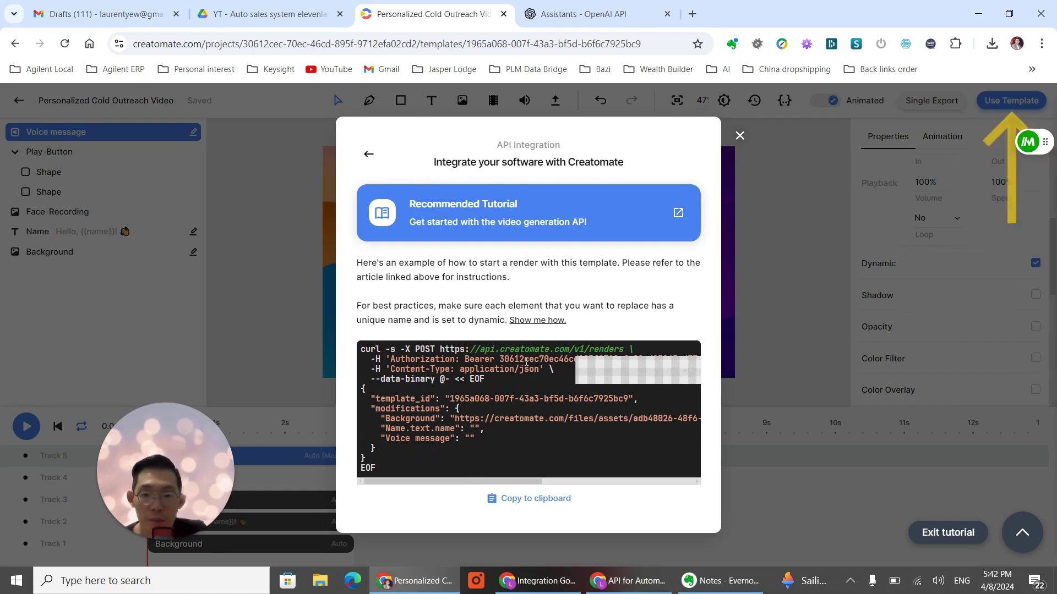
left_click(523, 502)
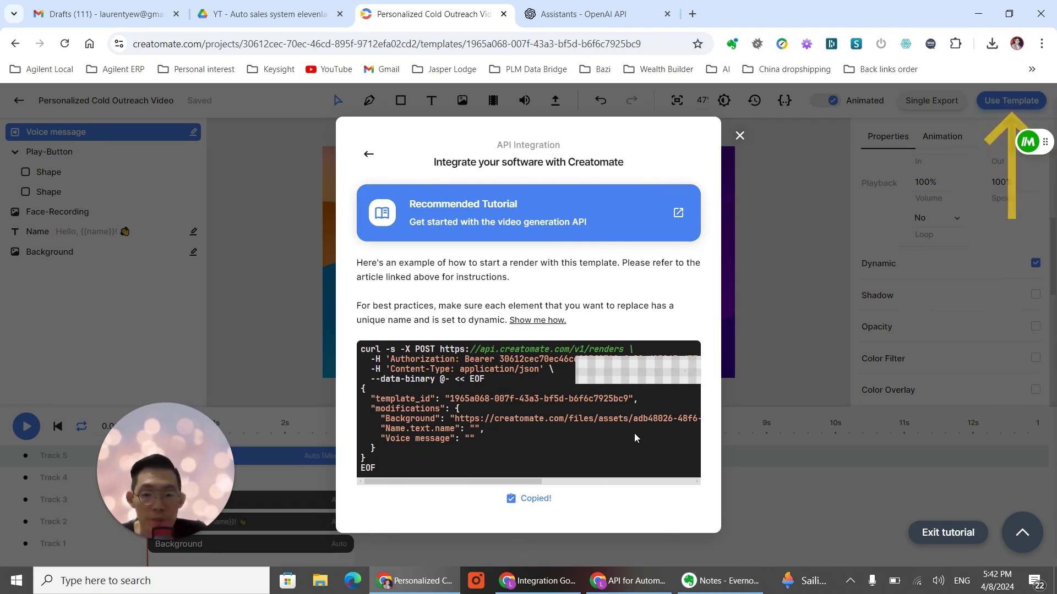
left_click(197, 587)
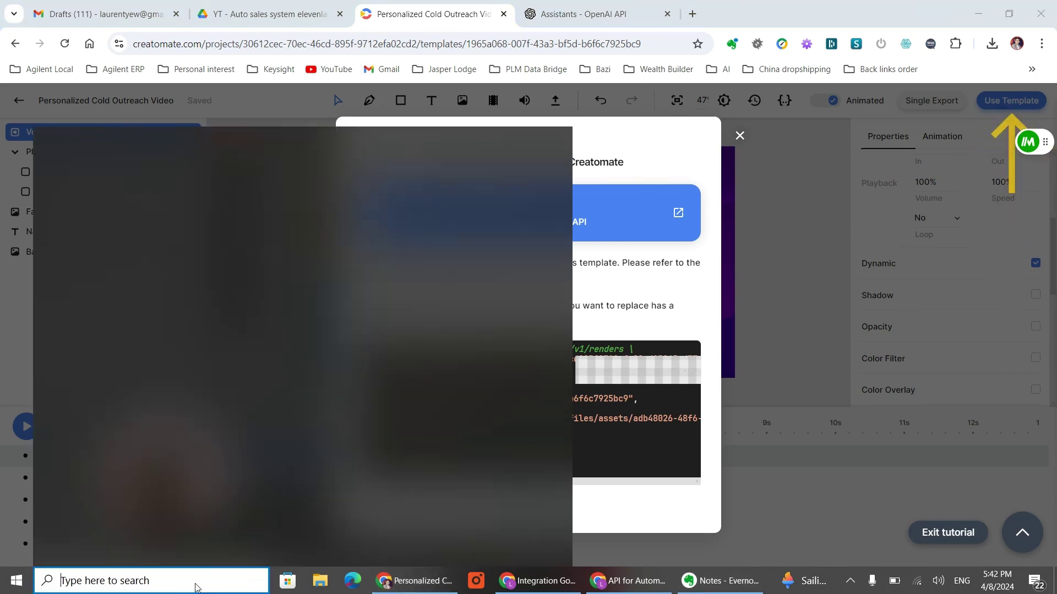
left_click(659, 296)
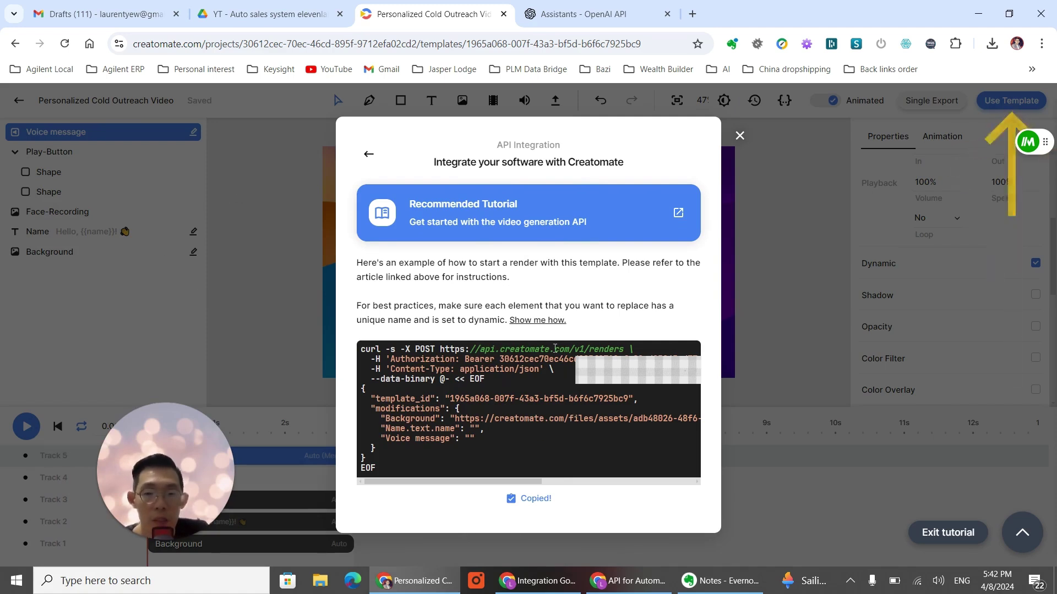
key("alt+Tab")
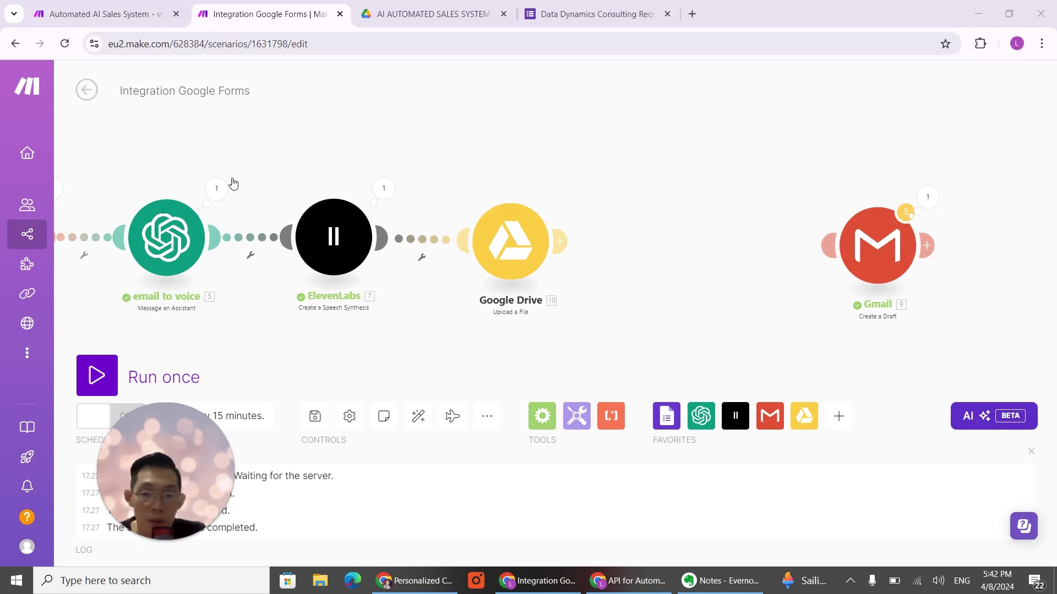
Step: Add an HTTP 'Make a request' module after the Google Drive upload
left_click(560, 241)
left_click(647, 252)
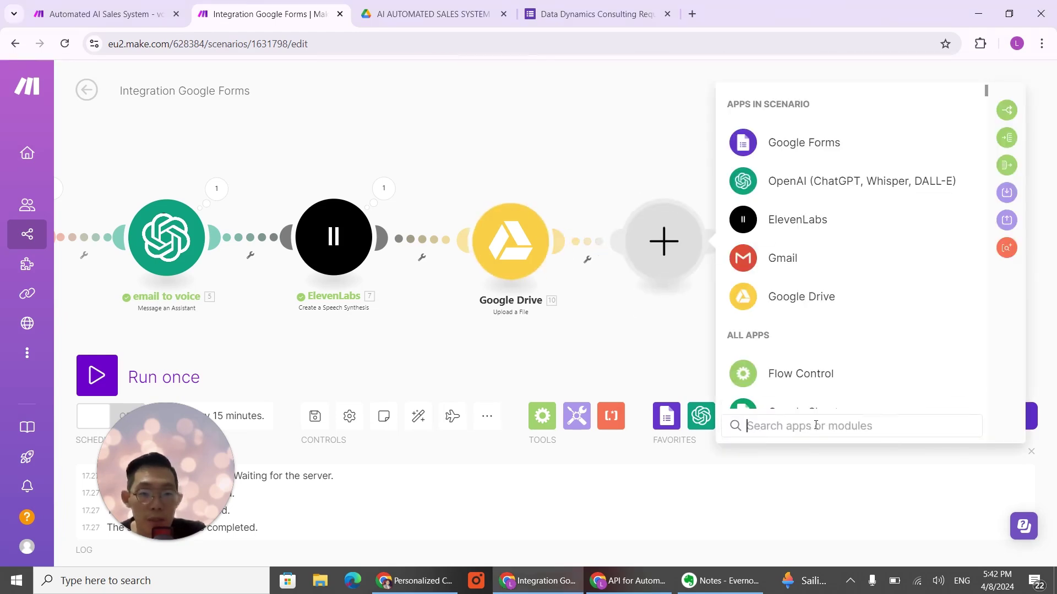
type("http")
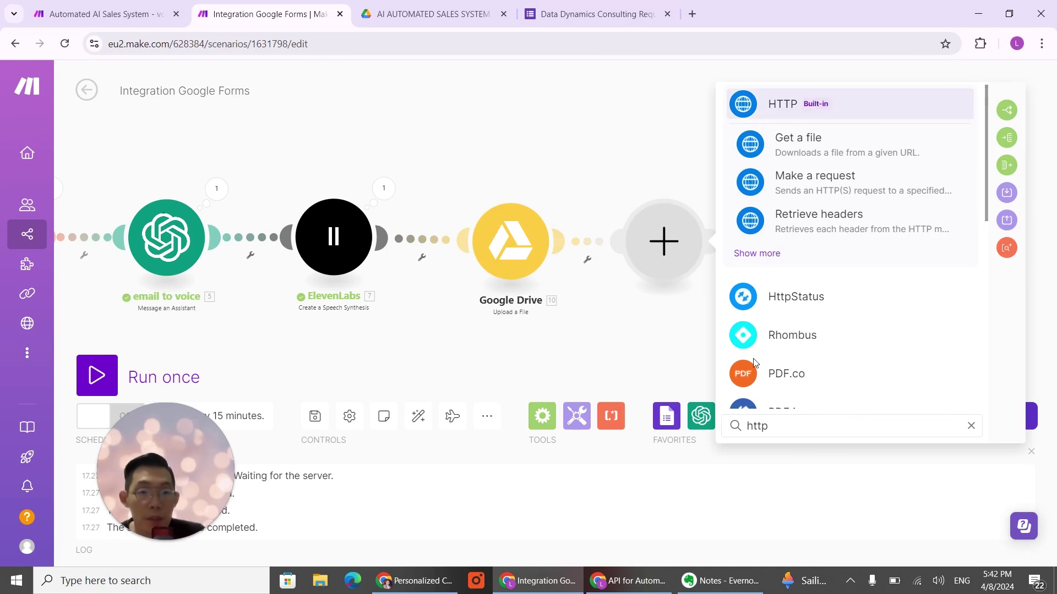
left_click(764, 254)
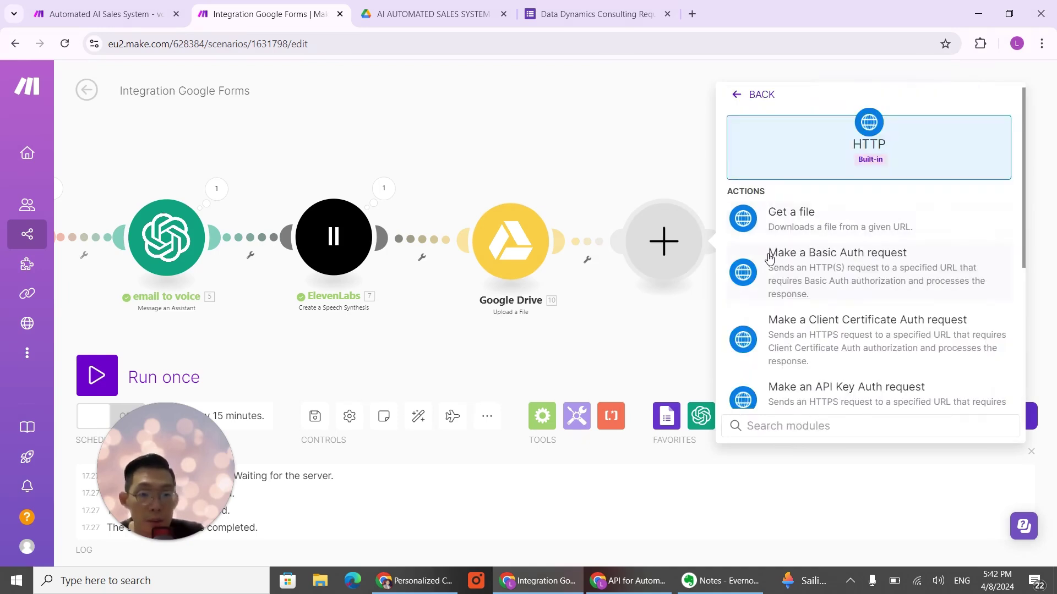
scroll(843, 290, "down", 5)
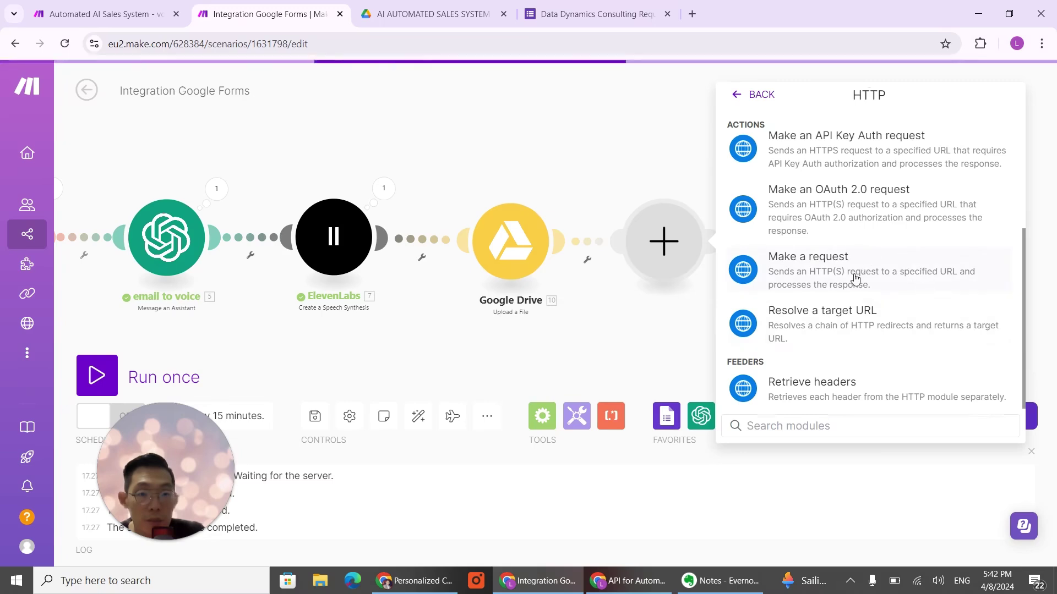
left_click(832, 273)
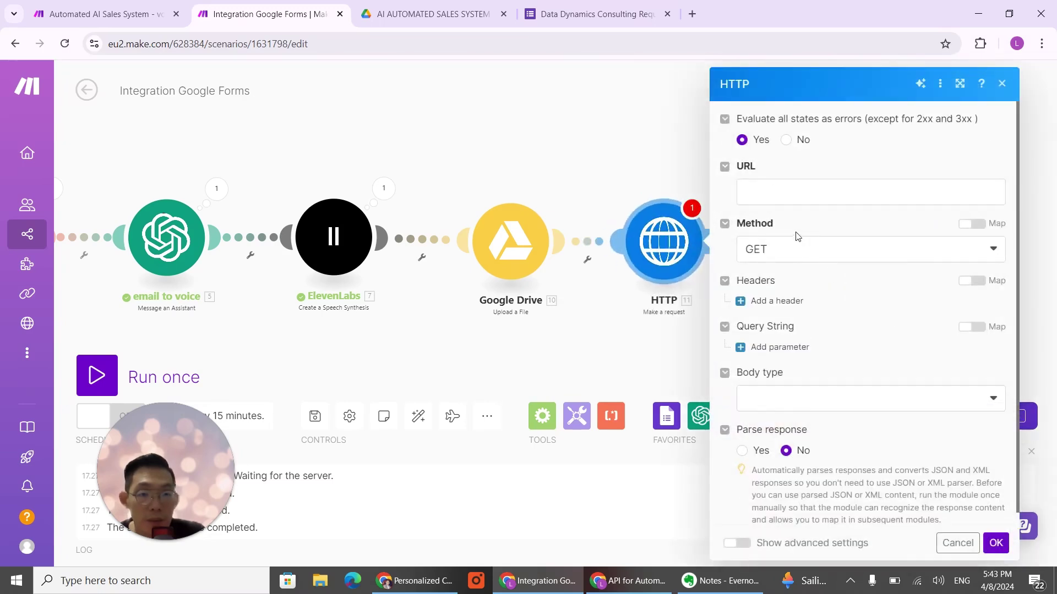
left_click(797, 249)
left_click(787, 321)
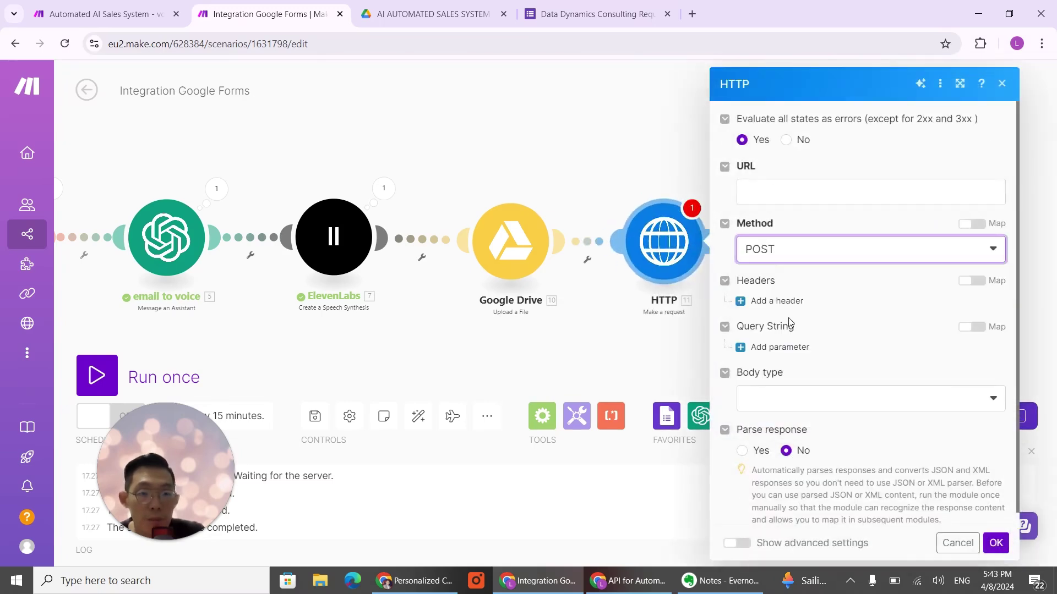
left_click(798, 194)
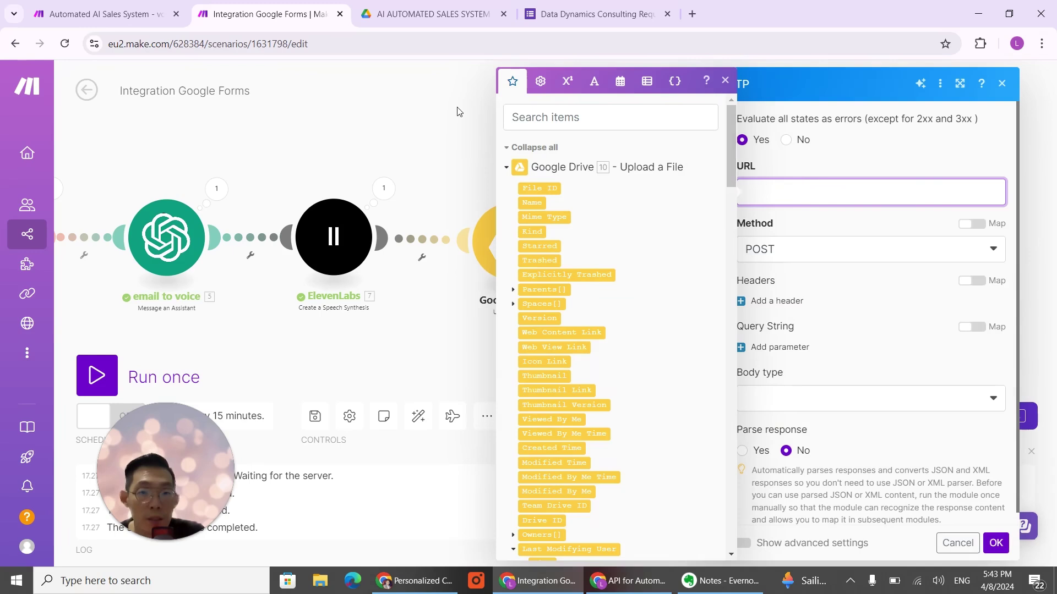
left_click(460, 137)
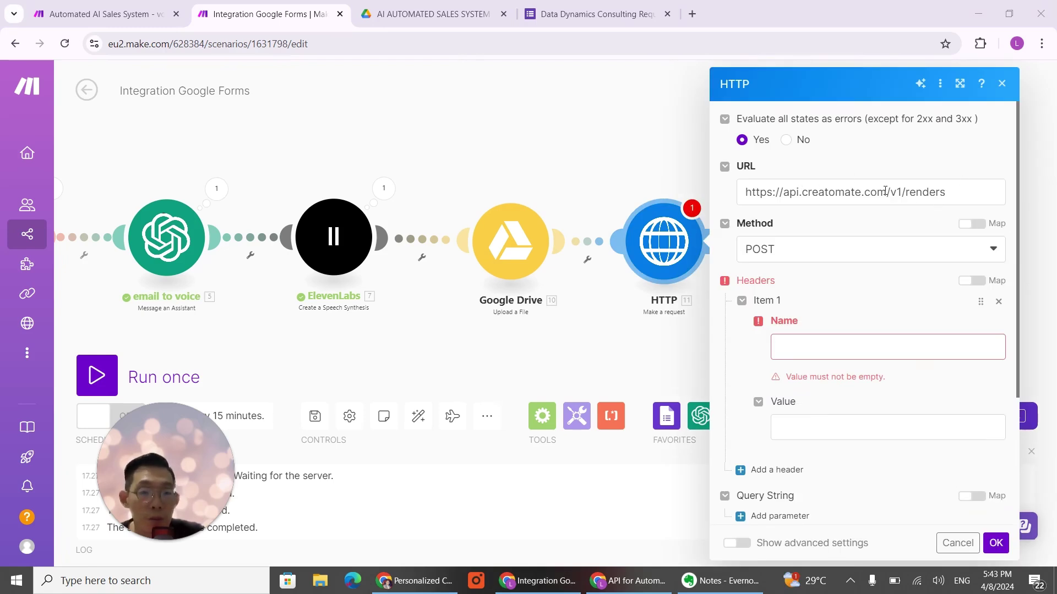
left_click(854, 194)
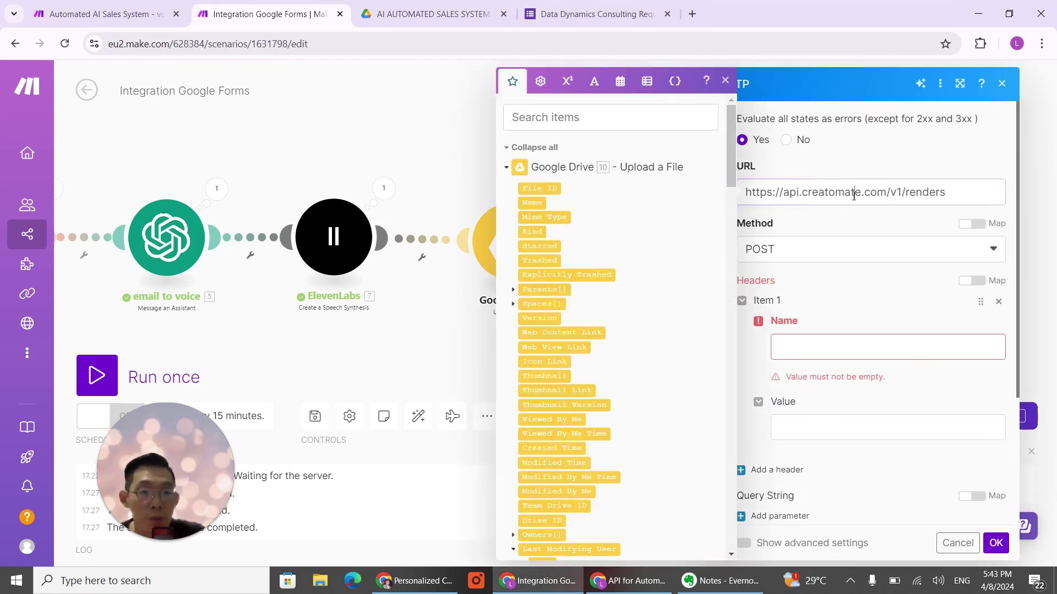
left_click(899, 167)
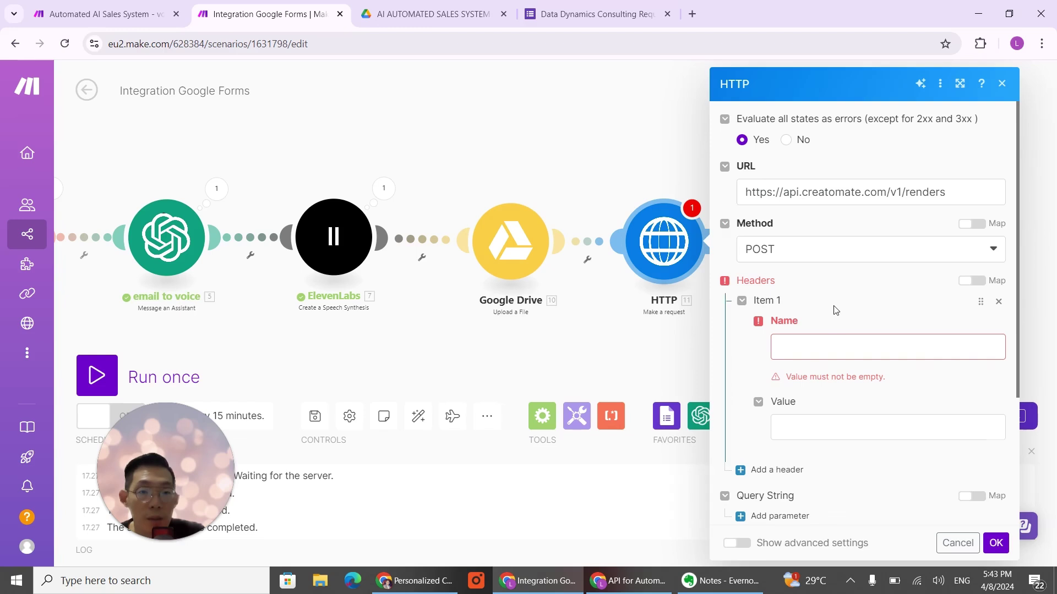
Step: Add a header named 'Authourization', leaving its value empty for now
left_click(812, 348)
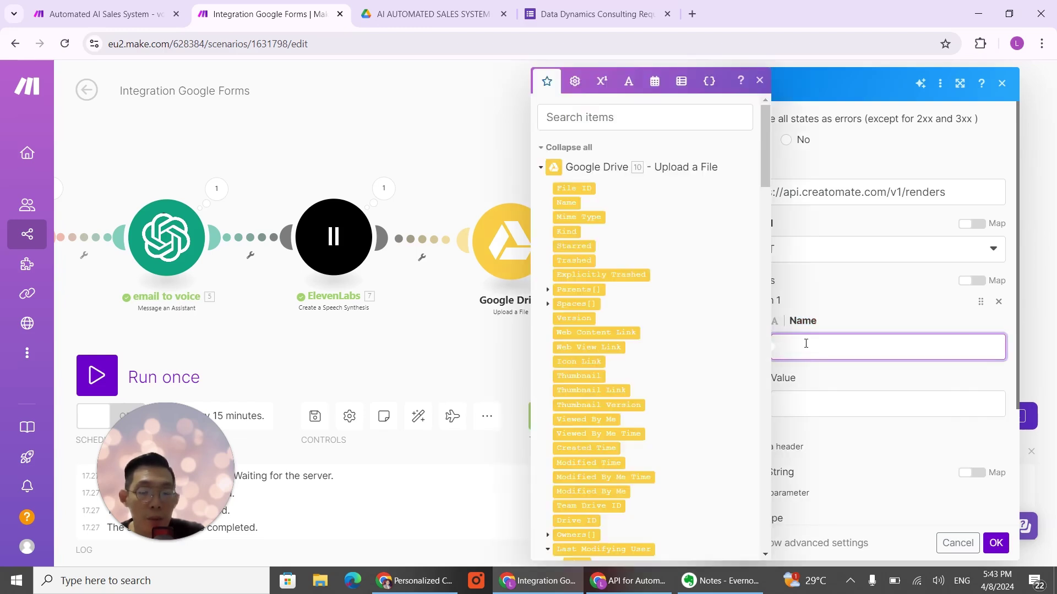
type("Aut")
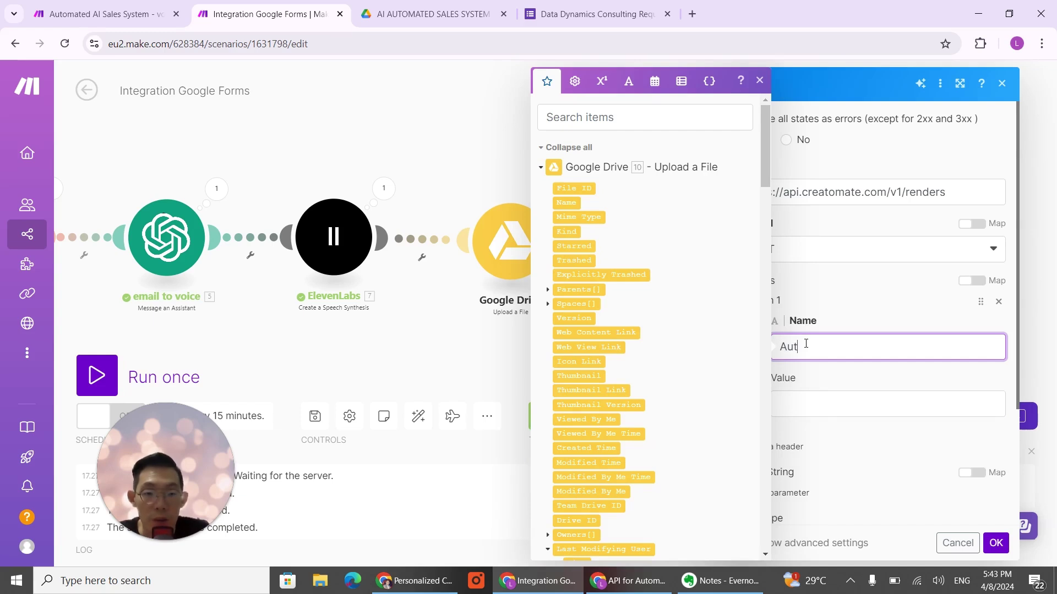
type("houriz")
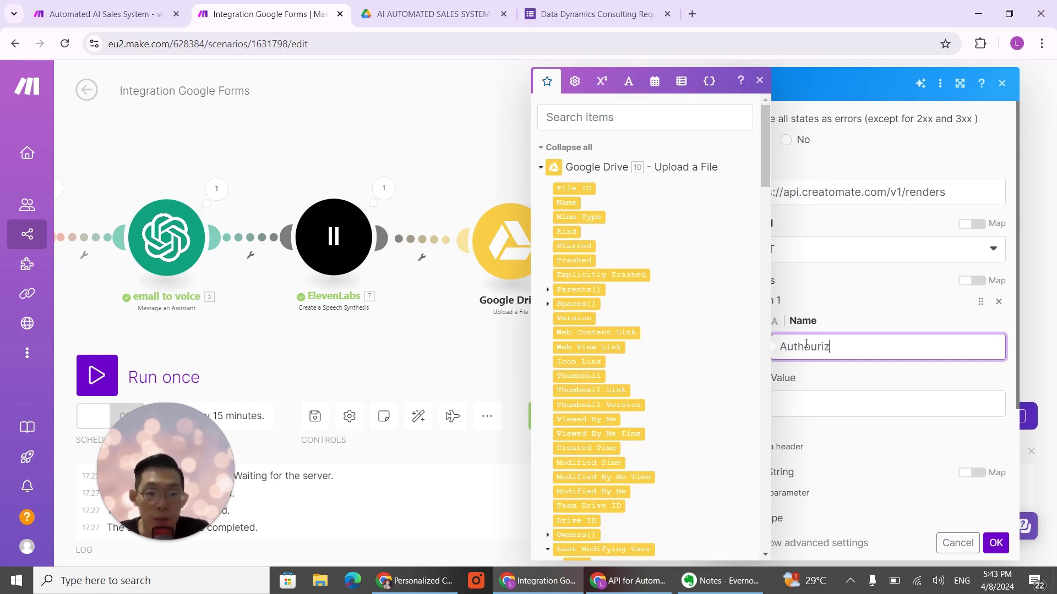
type("ation")
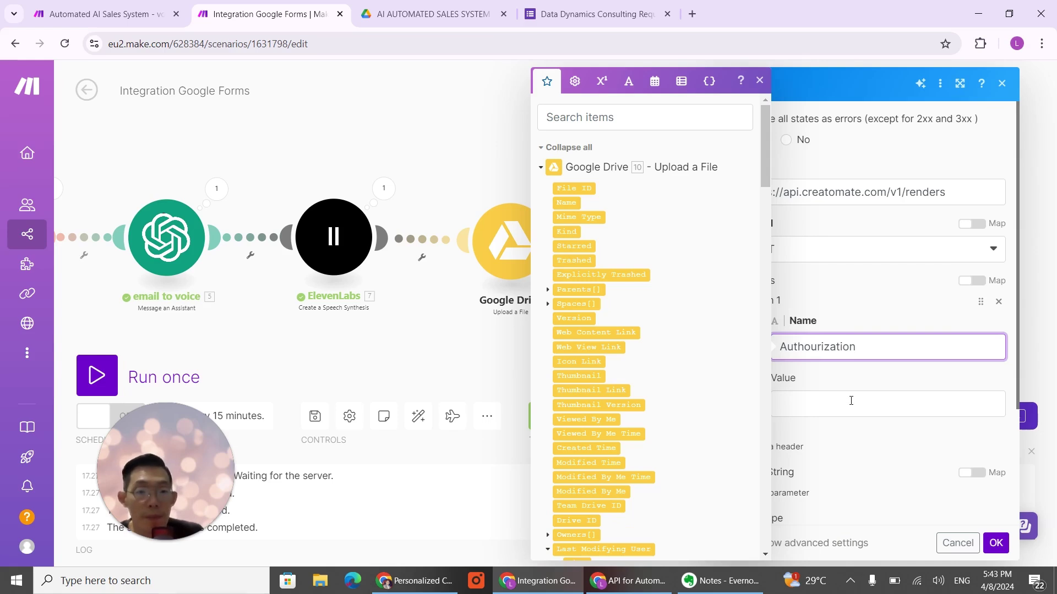
left_click(836, 413)
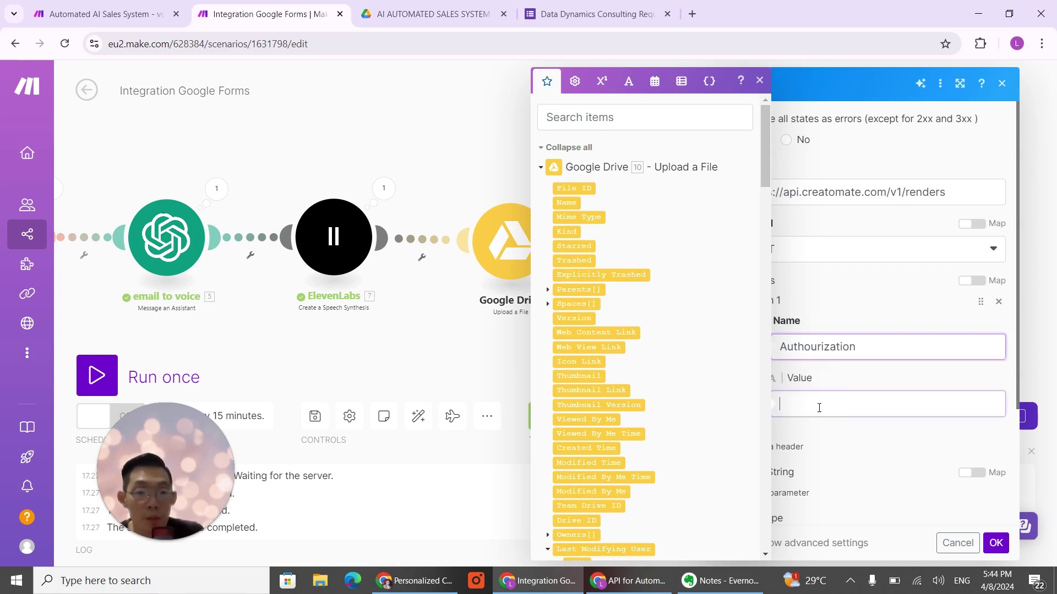
left_click(243, 183)
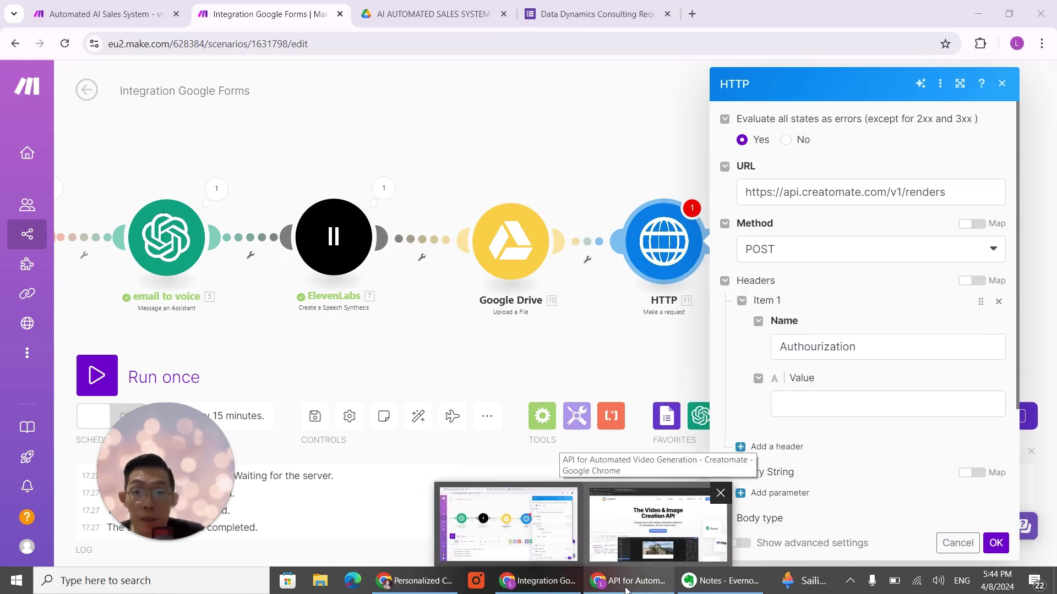
Step: Try pasting into the Authourization header value, then undo the mistakenly pasted JSON body
left_click(625, 588)
left_click(626, 587)
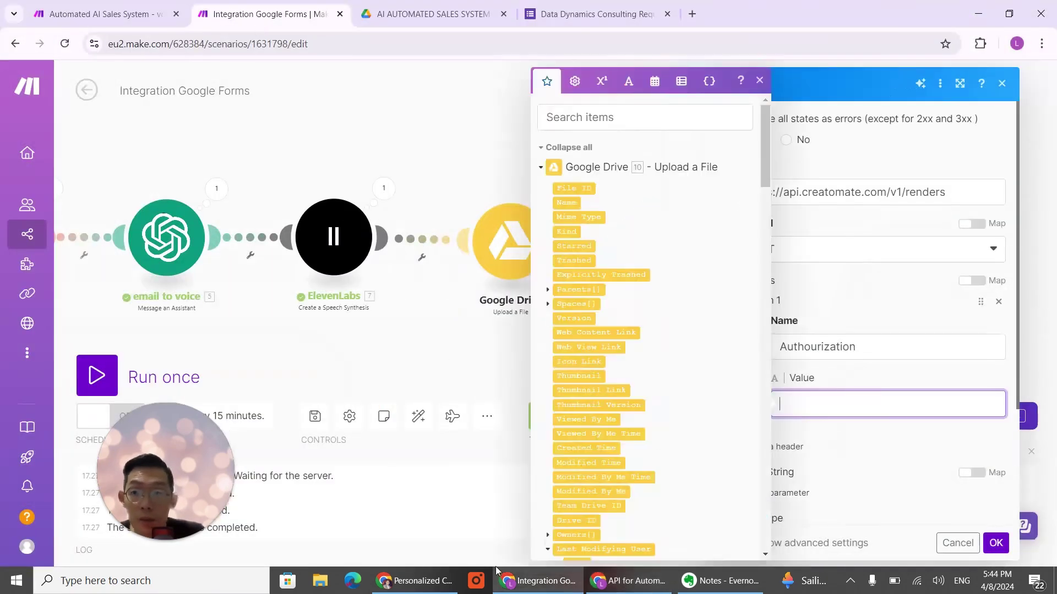
left_click(415, 584)
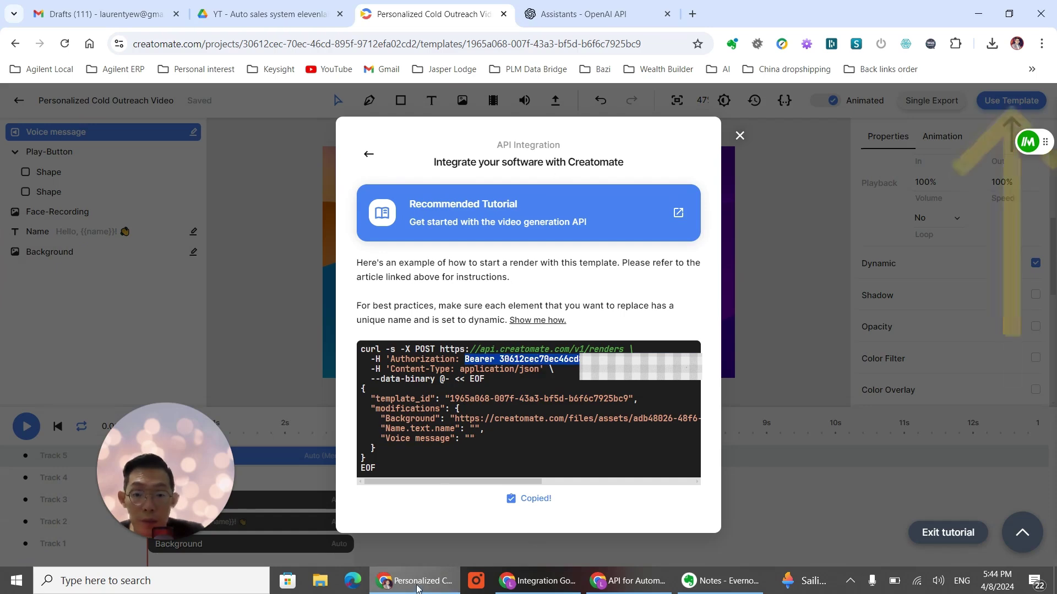
left_click(415, 591)
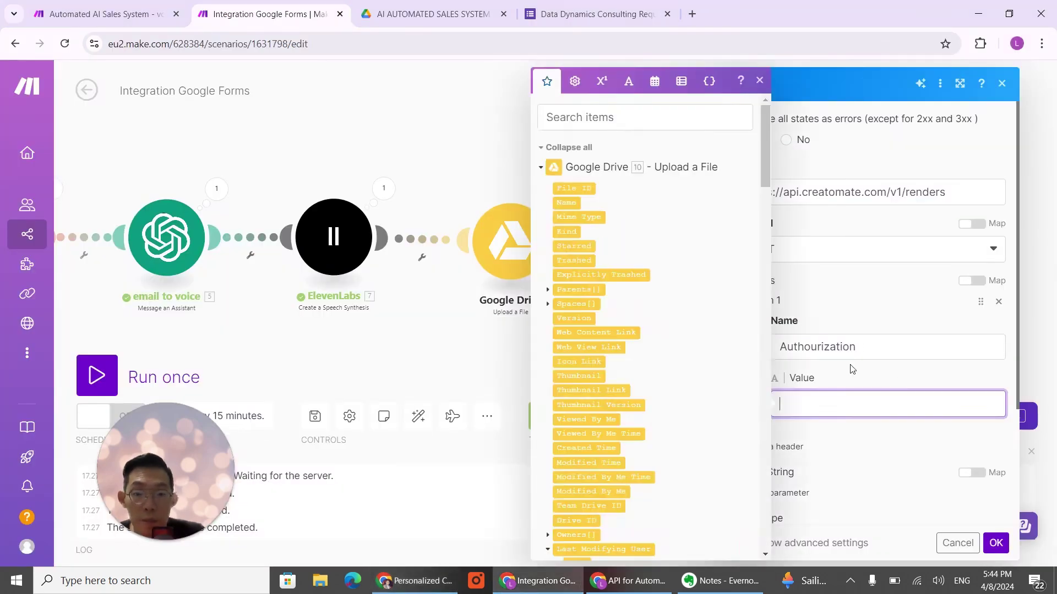
key("ctrl+v")
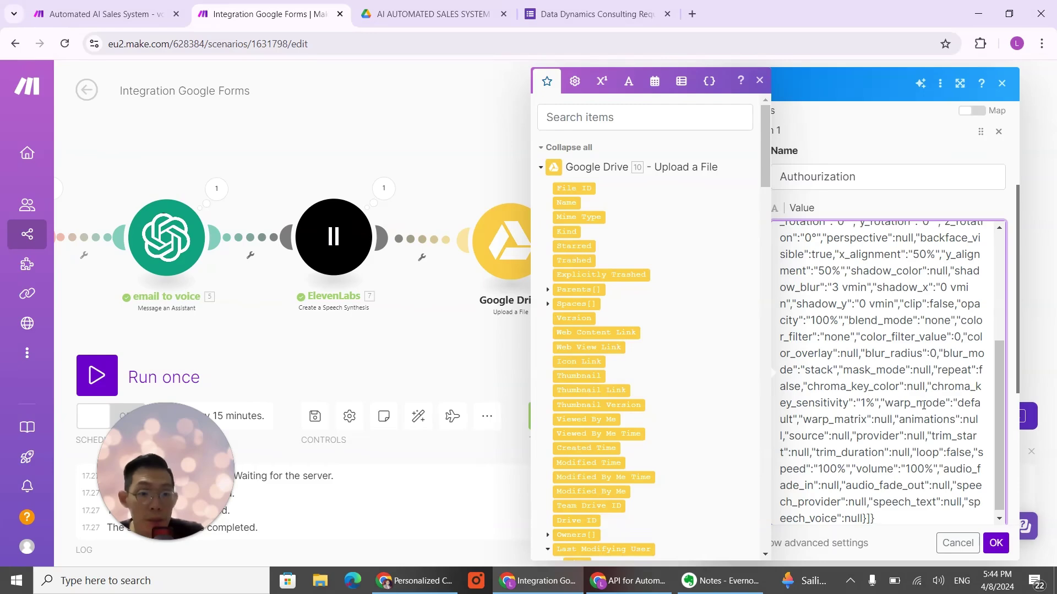
key("ctrl+z")
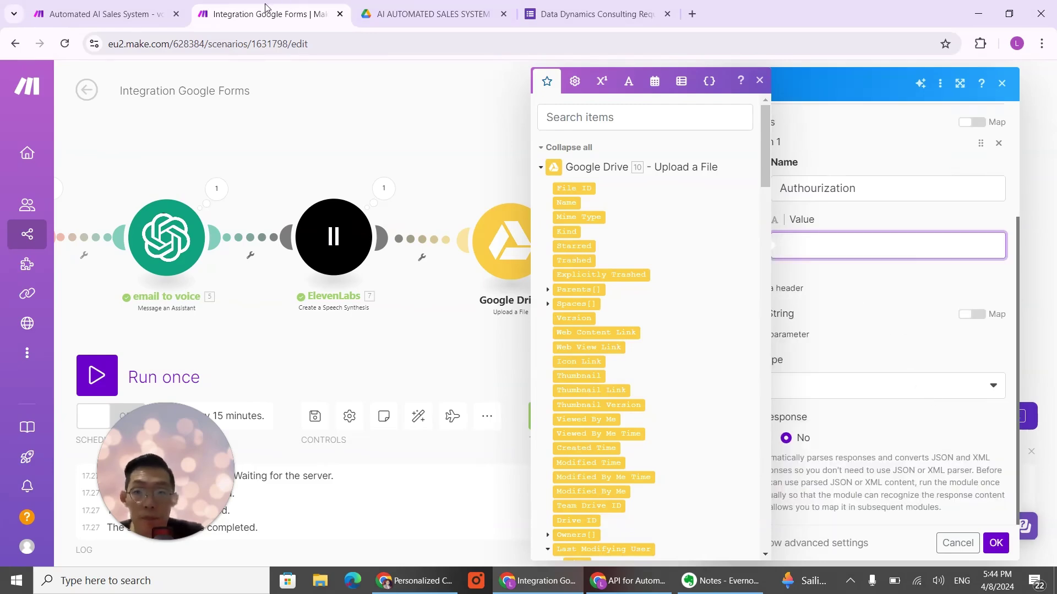
Step: Copy Creatomate's Bearer token and paste it as the Authourization header value
left_click(416, 580)
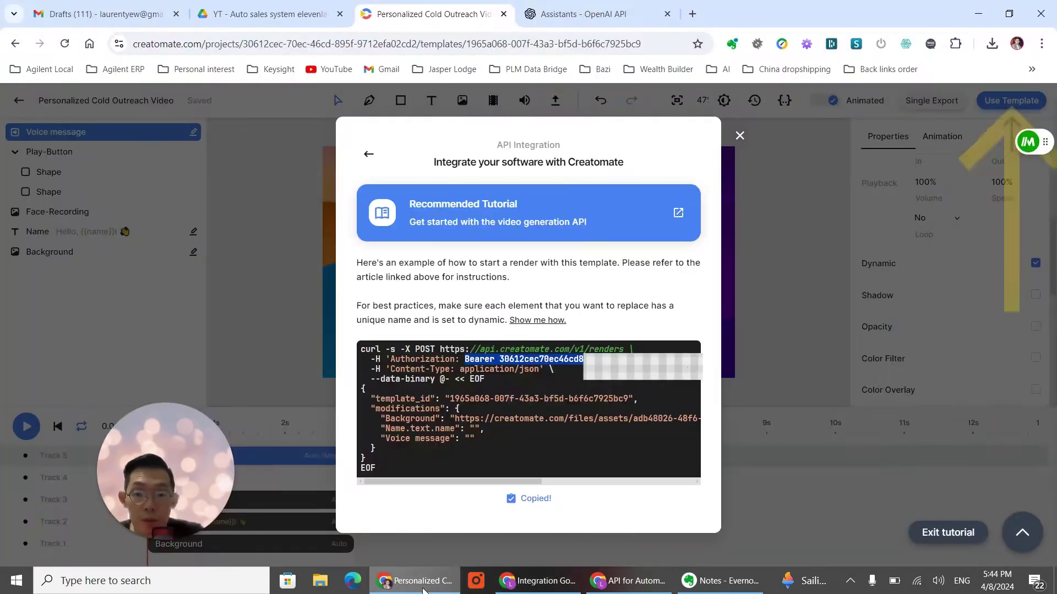
right_click(530, 360)
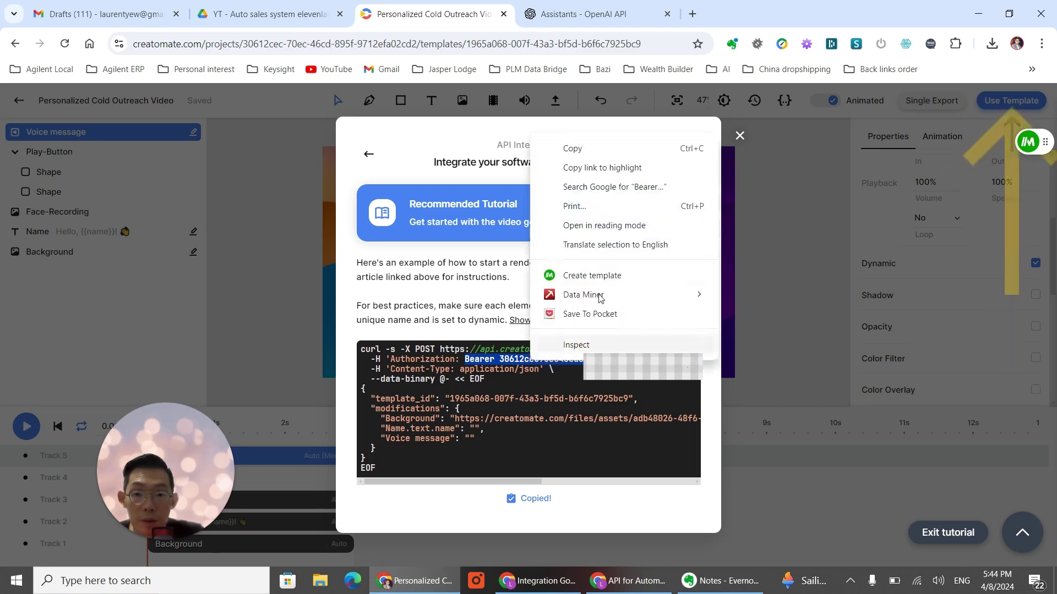
left_click(597, 149)
left_click(611, 585)
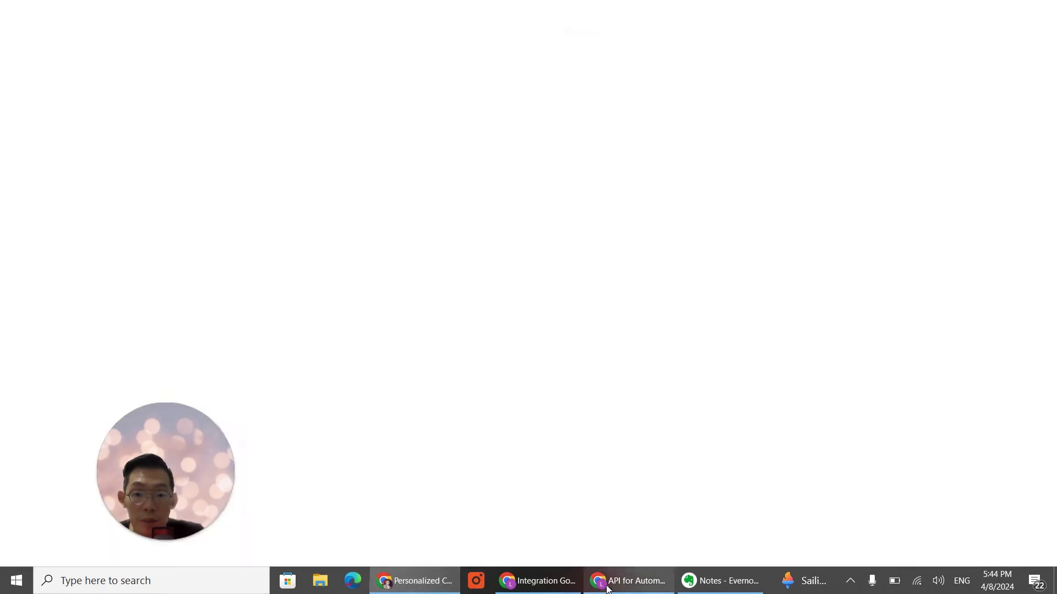
left_click(538, 581)
left_click(815, 254)
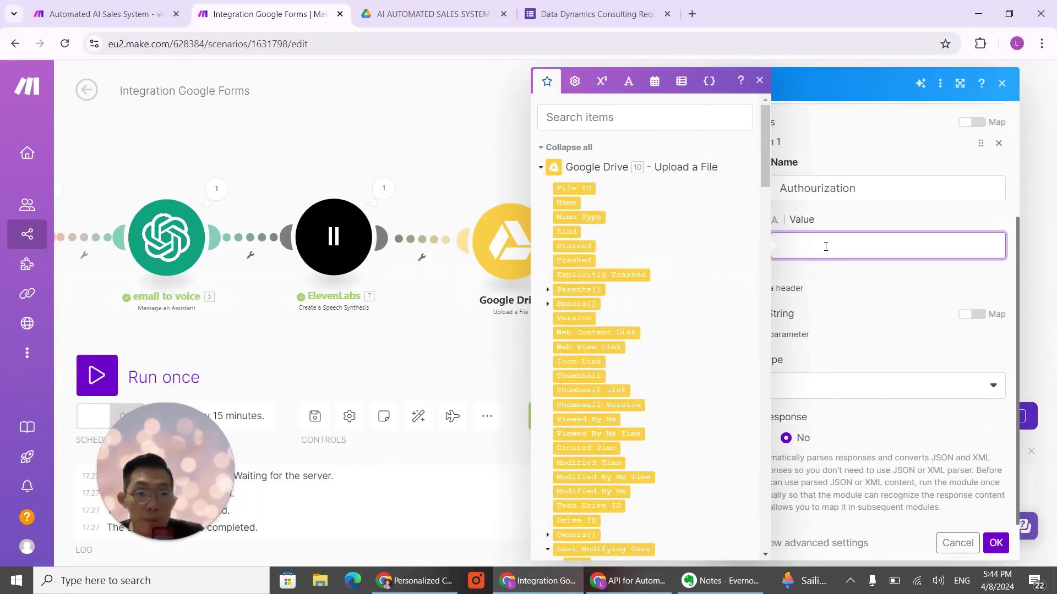
key("ctrl+v")
left_click(905, 316)
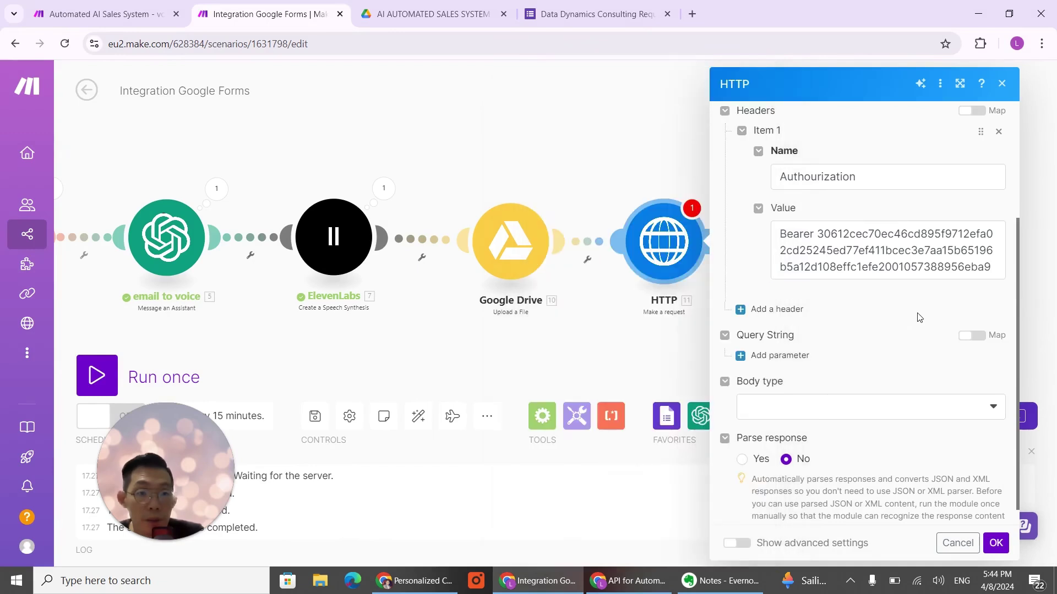
scroll(867, 358, "down", 1)
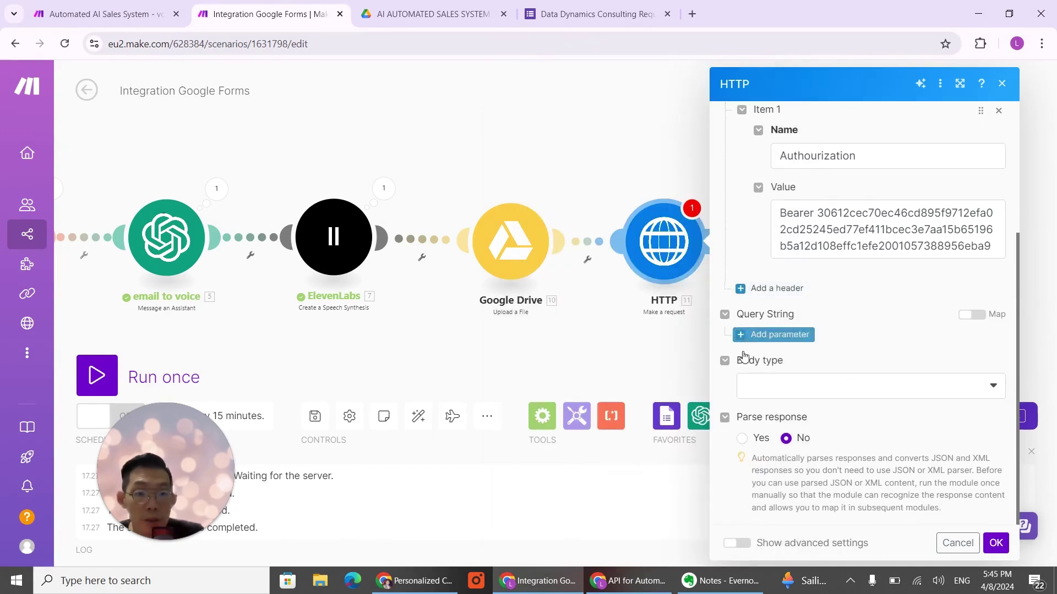
Step: Set the body type to Raw with JSON (application/json) content, then select Creatomate's example JSON body
left_click(762, 385)
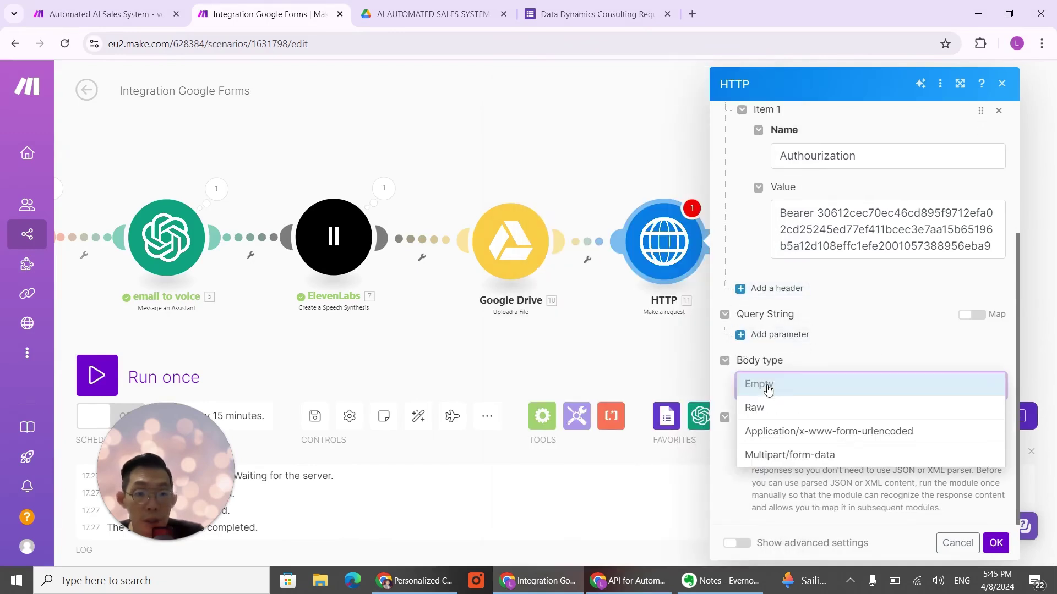
left_click(800, 416)
scroll(868, 406, "down", 2)
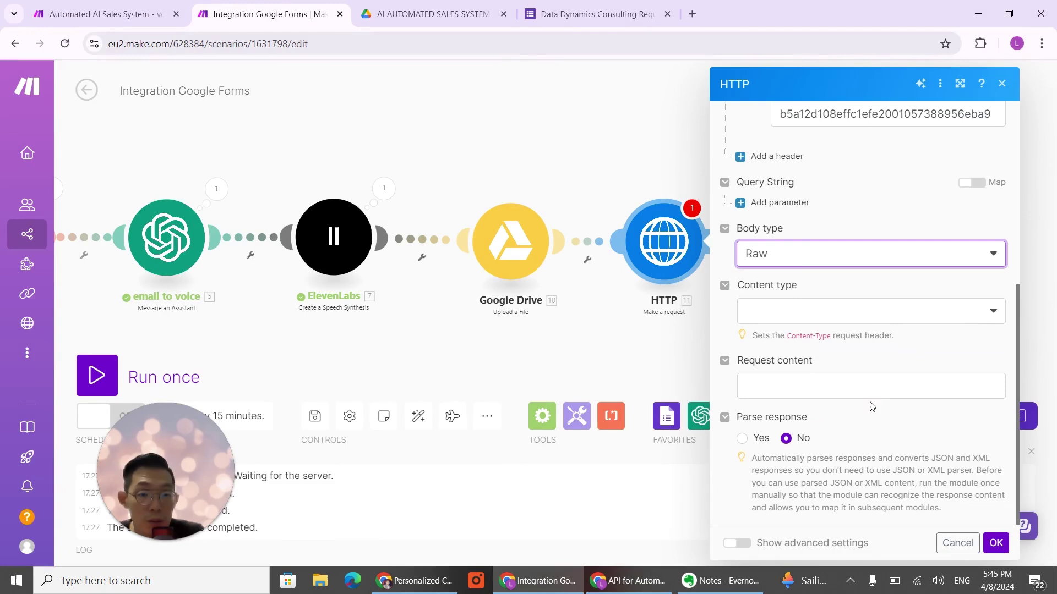
left_click(962, 318)
left_click(769, 387)
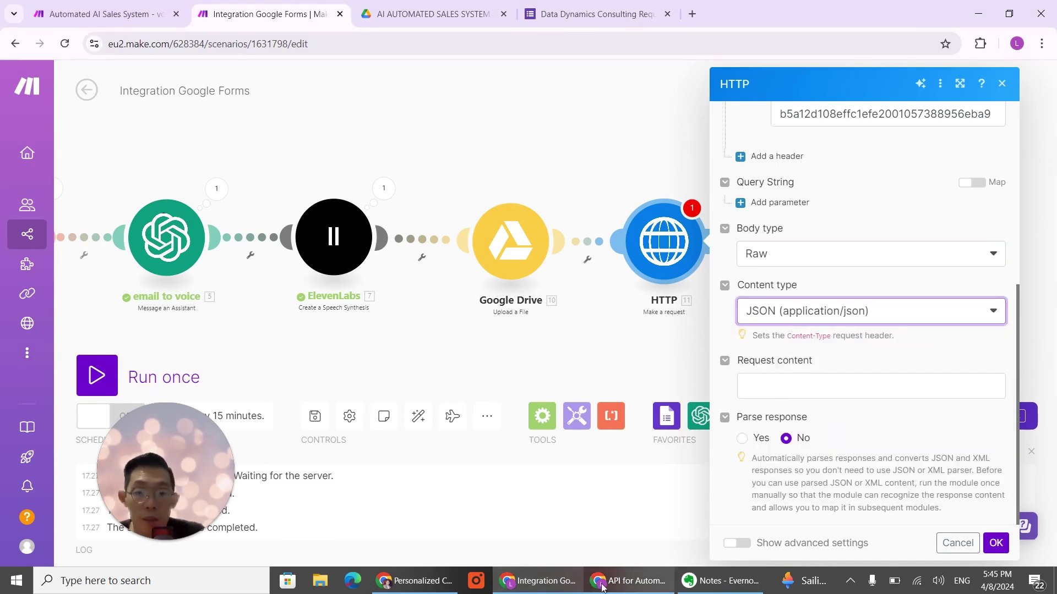
left_click(453, 588)
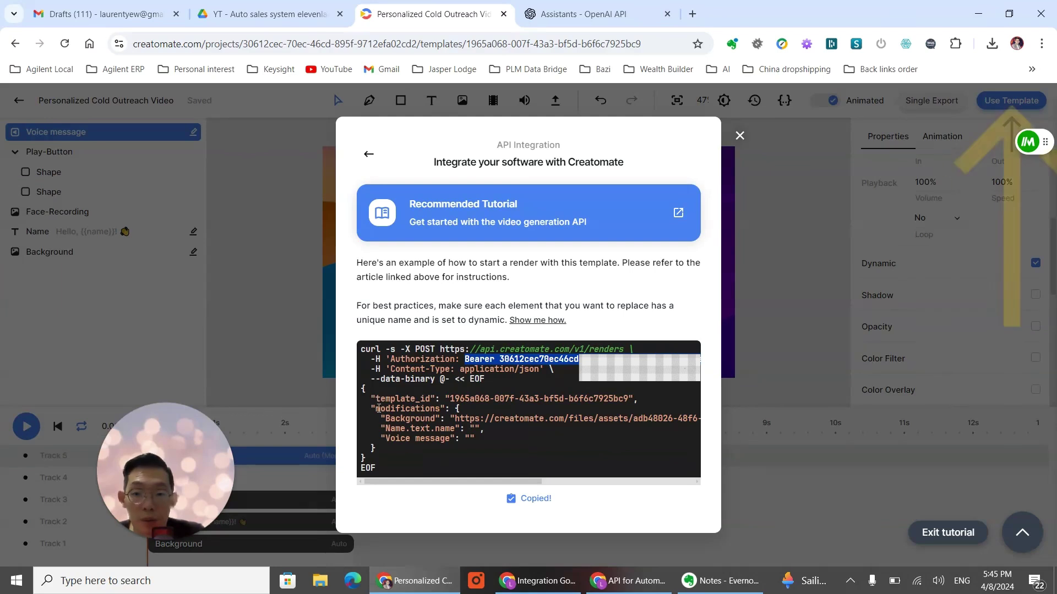
left_click_drag(363, 389, 416, 462)
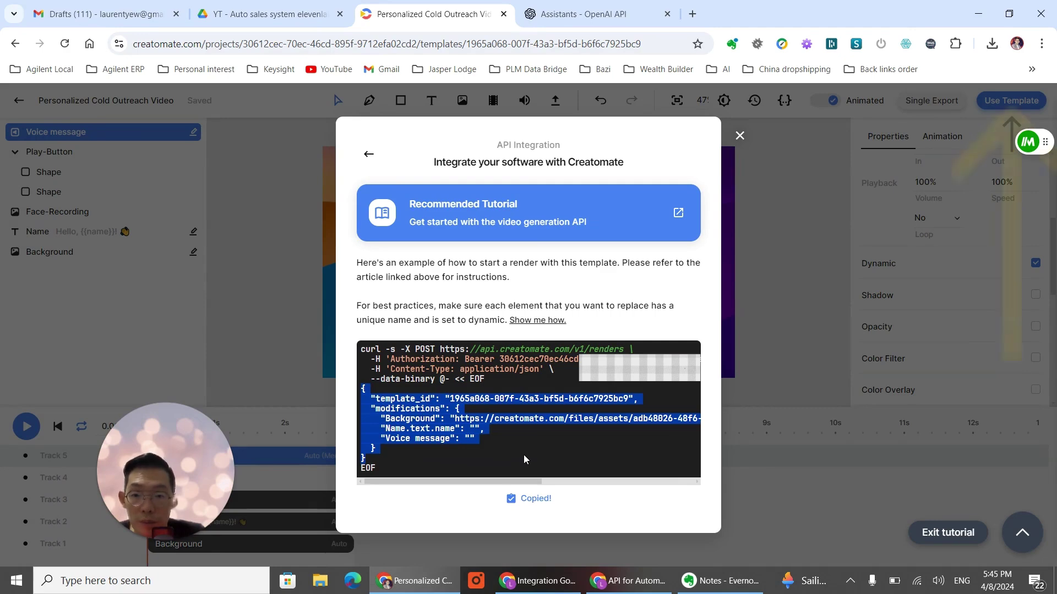
Step: Paste into Request content, then undo the wrongly pasted content
left_click(537, 581)
left_click(800, 384)
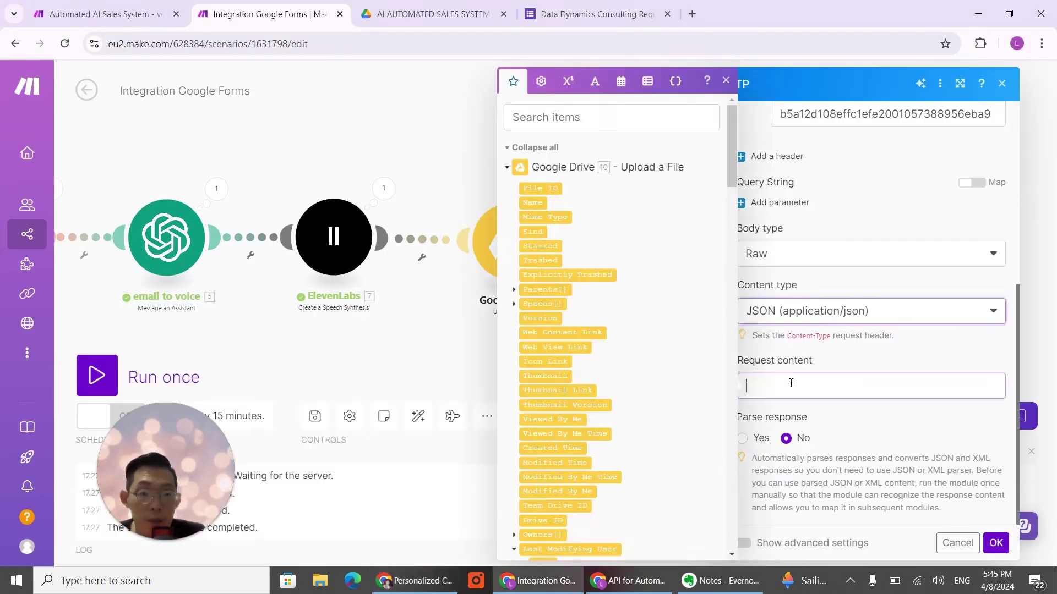
key("ctrl+v")
scroll(877, 382, "up", 3)
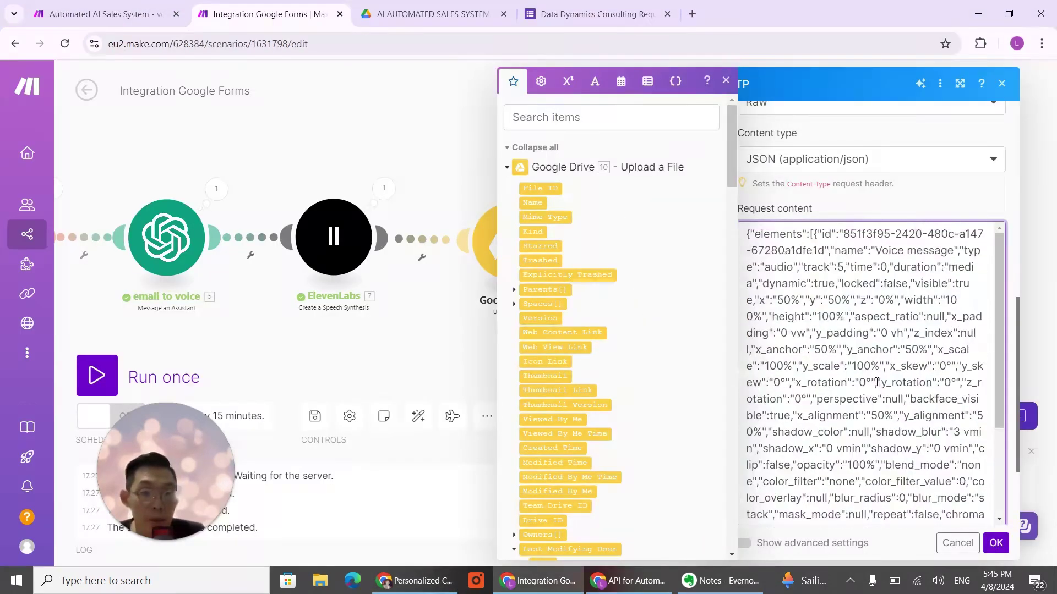
scroll(877, 382, "down", 3)
key("ctrl+z")
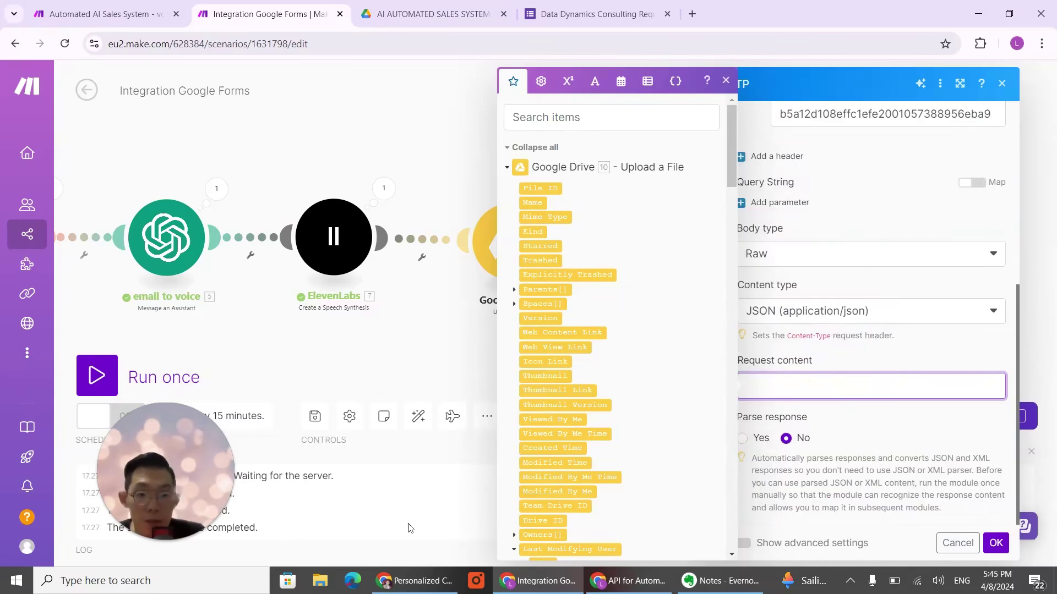
Step: Copy Creatomate's render JSON body and paste it into Make's Request content
left_click(414, 576)
right_click(407, 415)
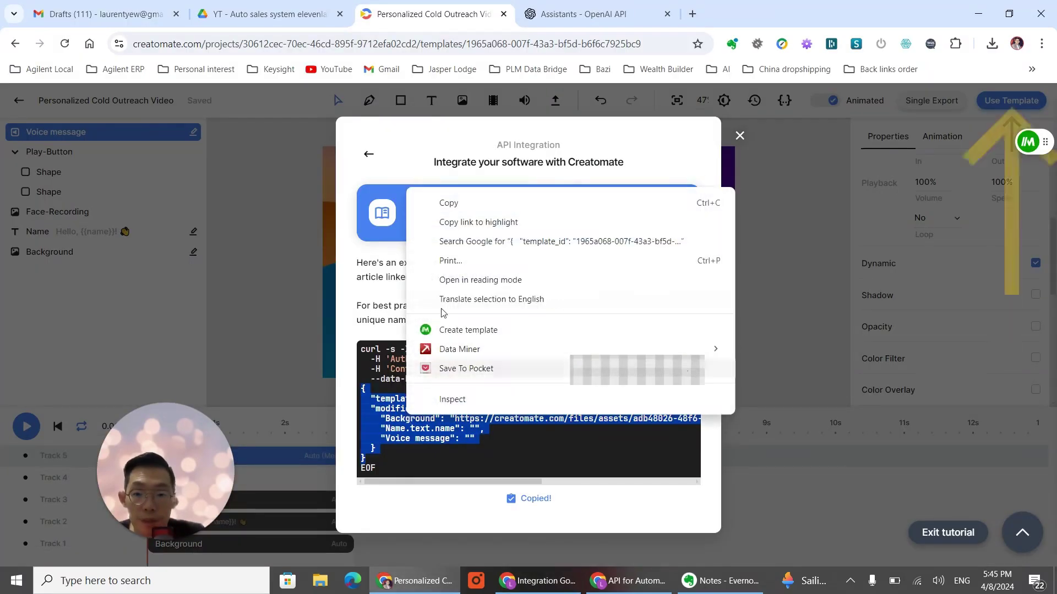
left_click(459, 208)
left_click(416, 582)
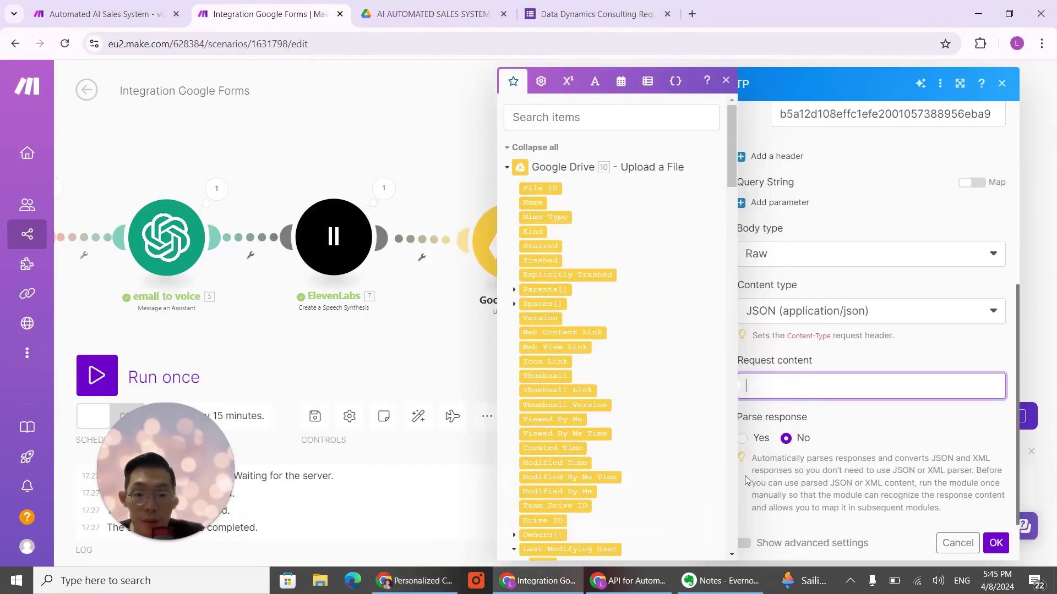
key("ctrl+v")
scroll(872, 383, "up", 2)
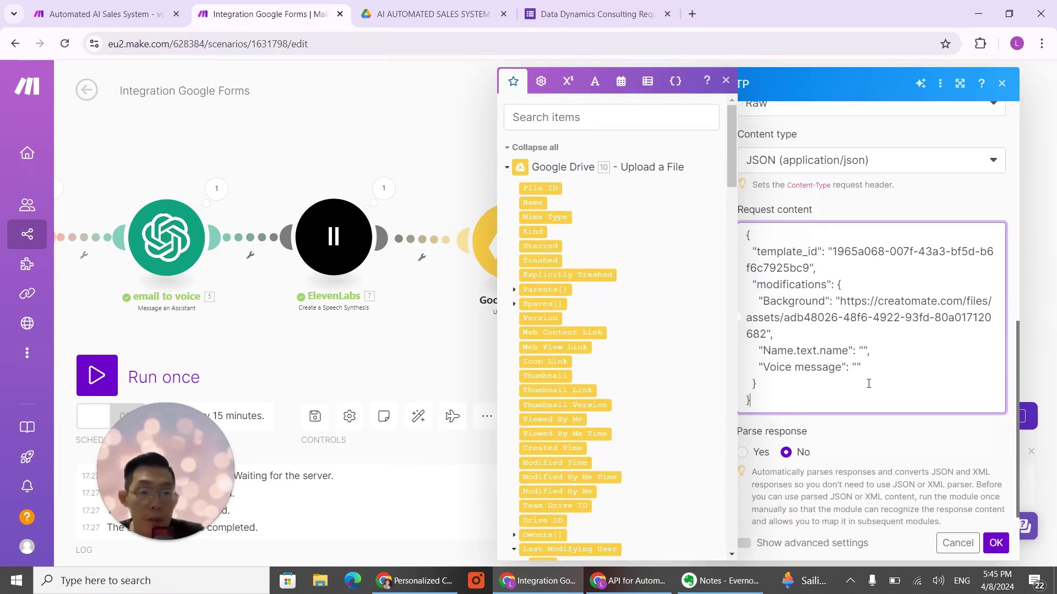
scroll(872, 383, "down", 1)
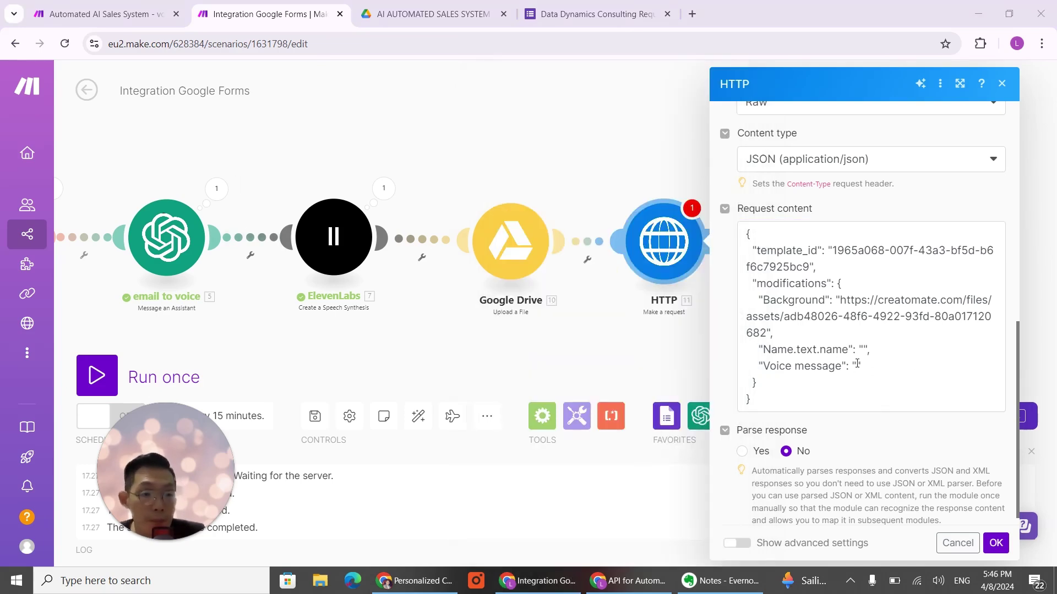
Step: Fill Voice message with the Google Drive download link ending in the uploaded File ID
left_click(857, 364)
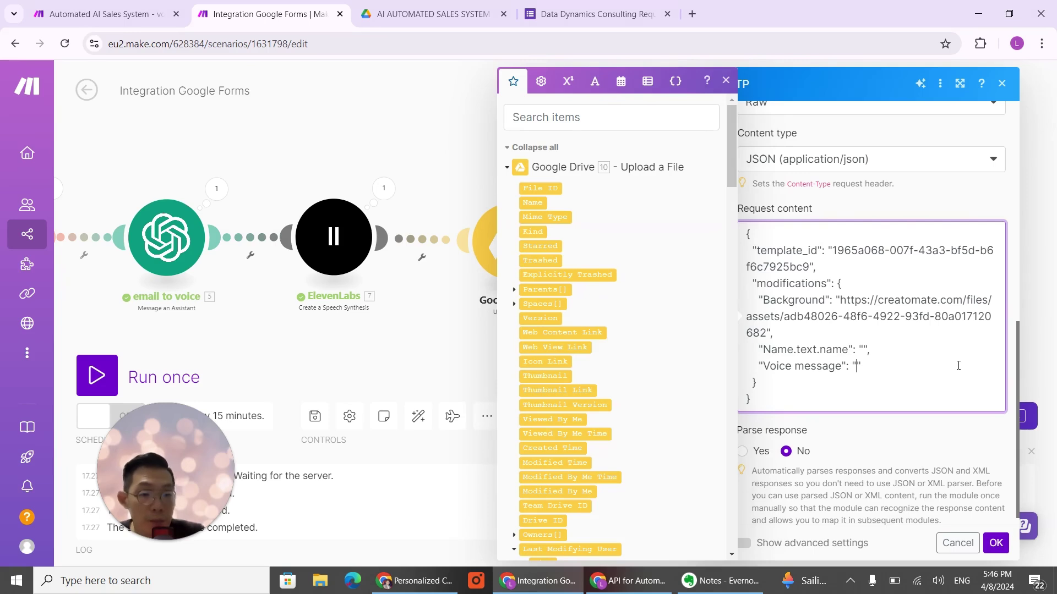
key("ctrl+v")
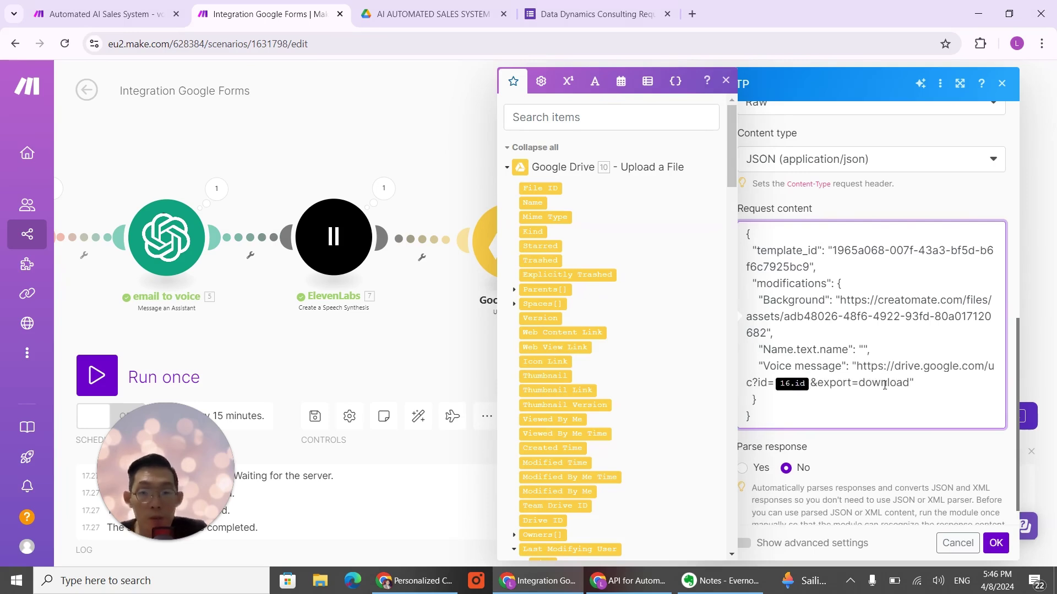
key("BackSpace")
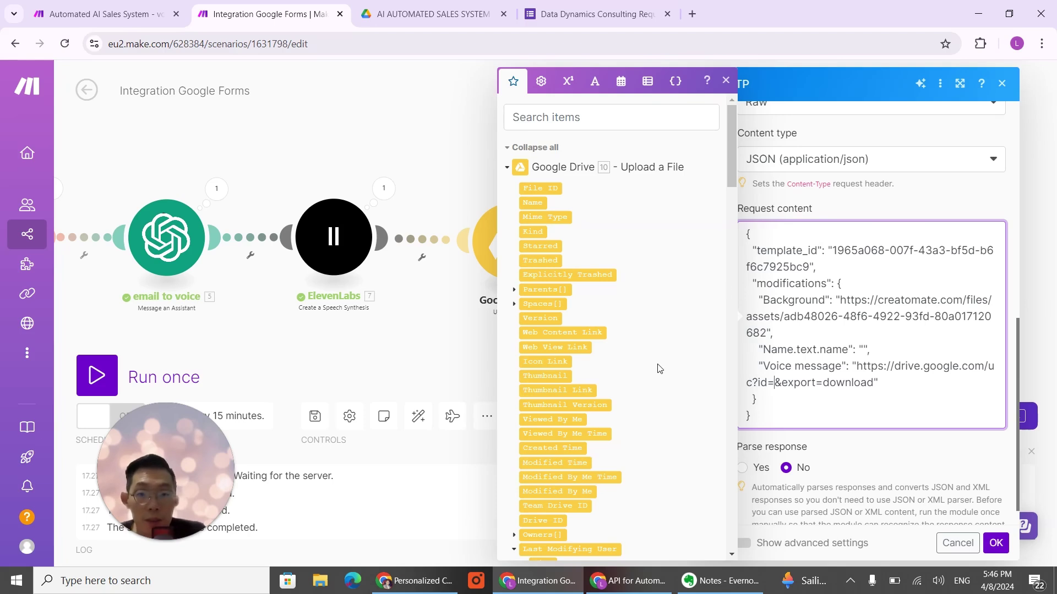
scroll(660, 369, "down", 5)
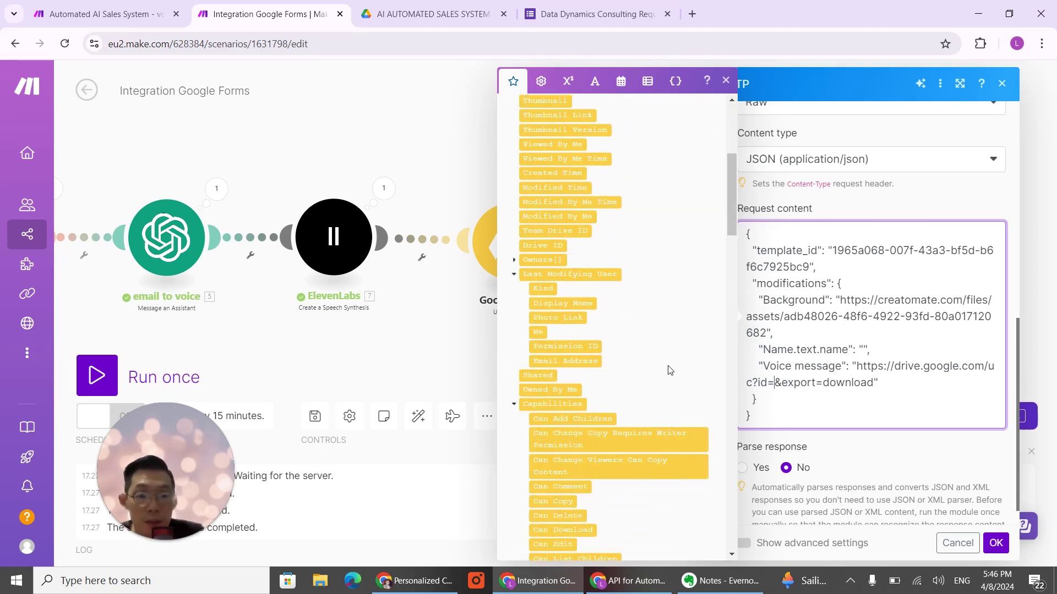
scroll(672, 349, "up", 5)
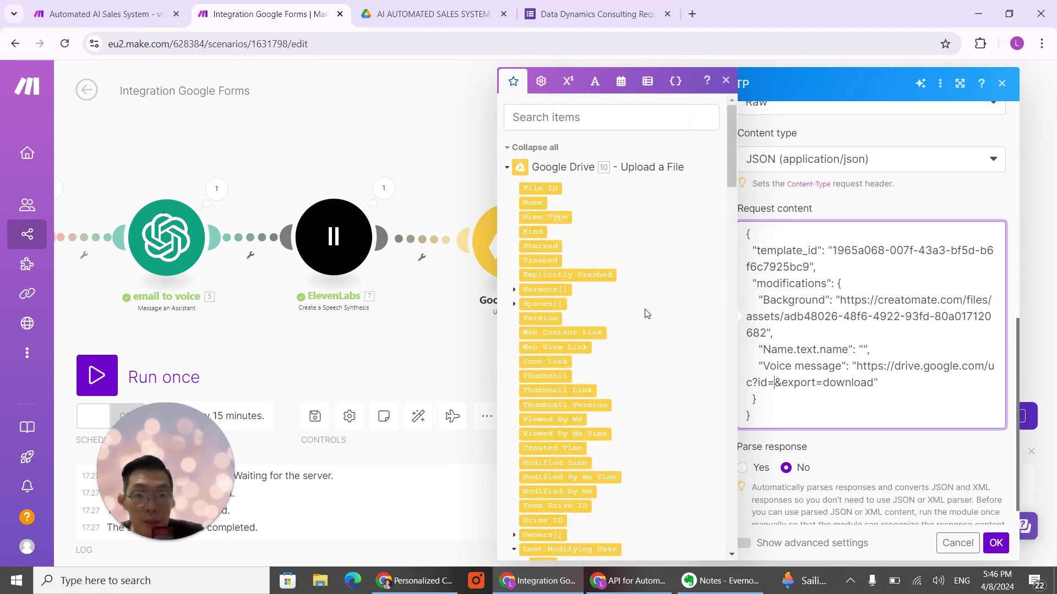
left_click(547, 189)
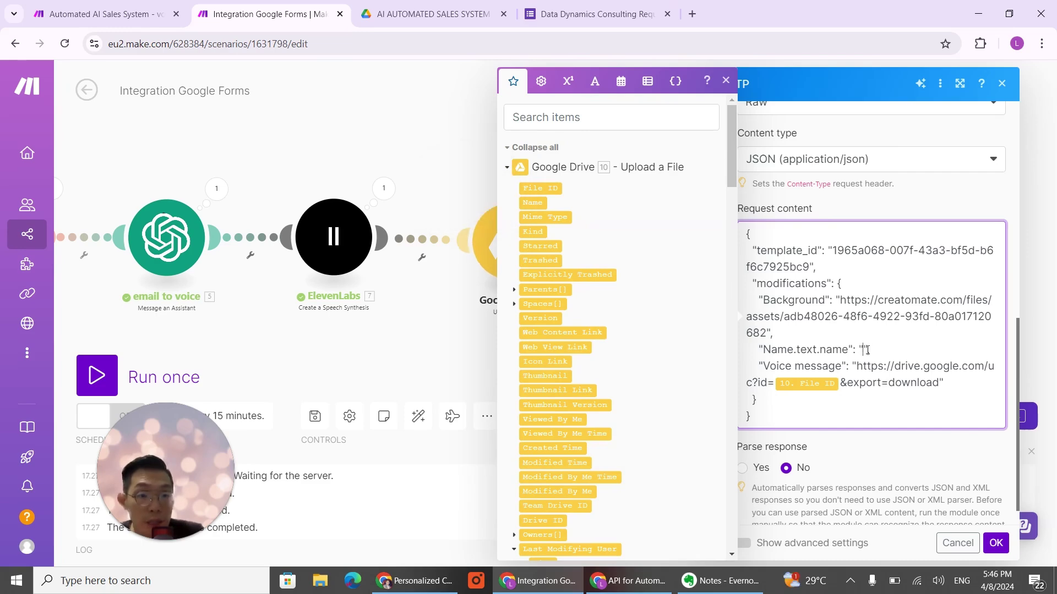
scroll(605, 341, "down", 10)
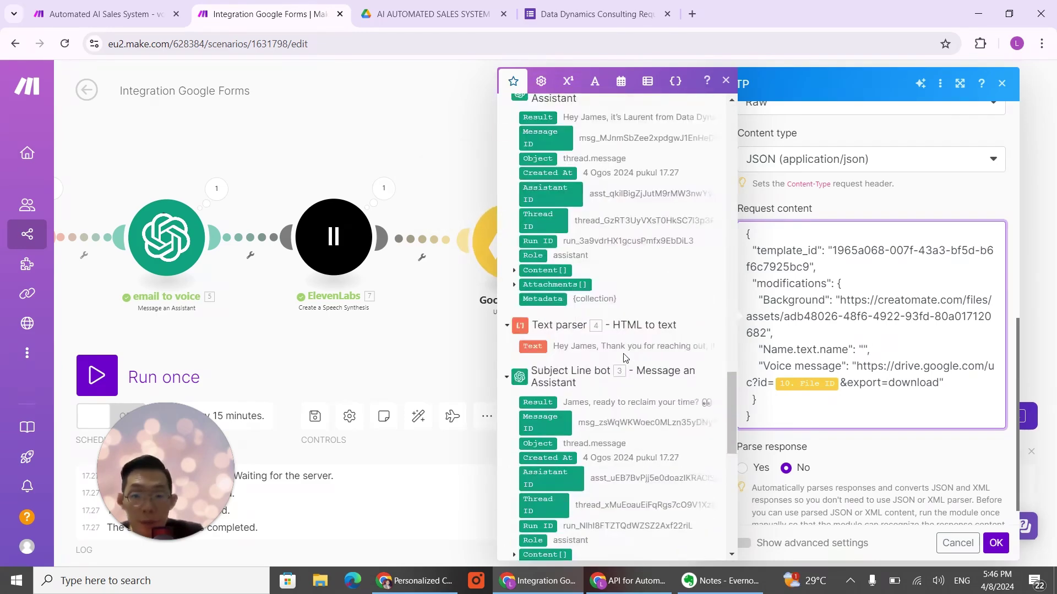
scroll(623, 357, "down", 15)
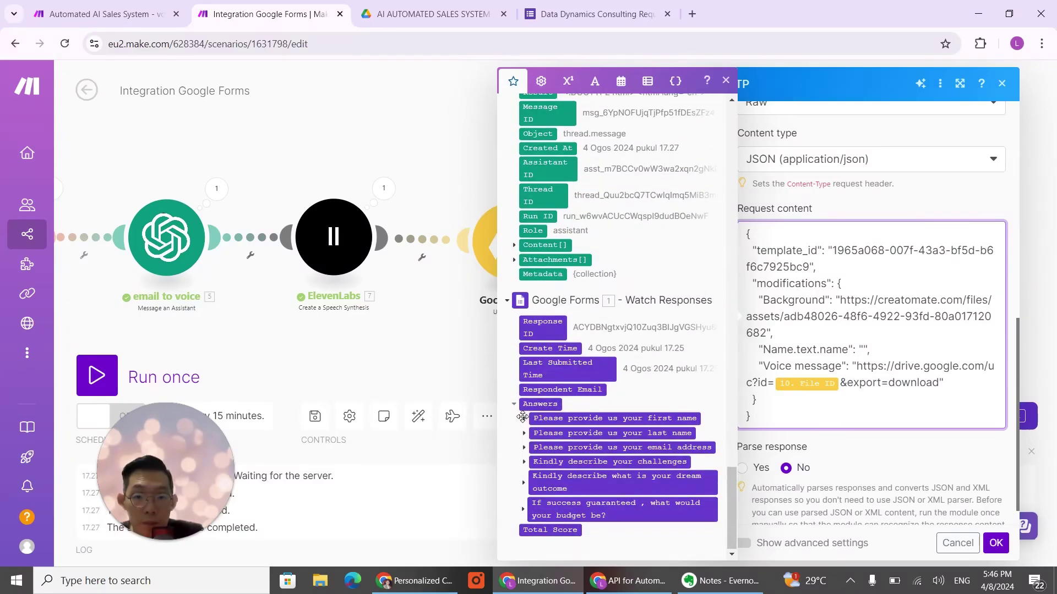
Step: Map the form's first-name answer value into Name.text.name and save the HTTP module
left_click(524, 419)
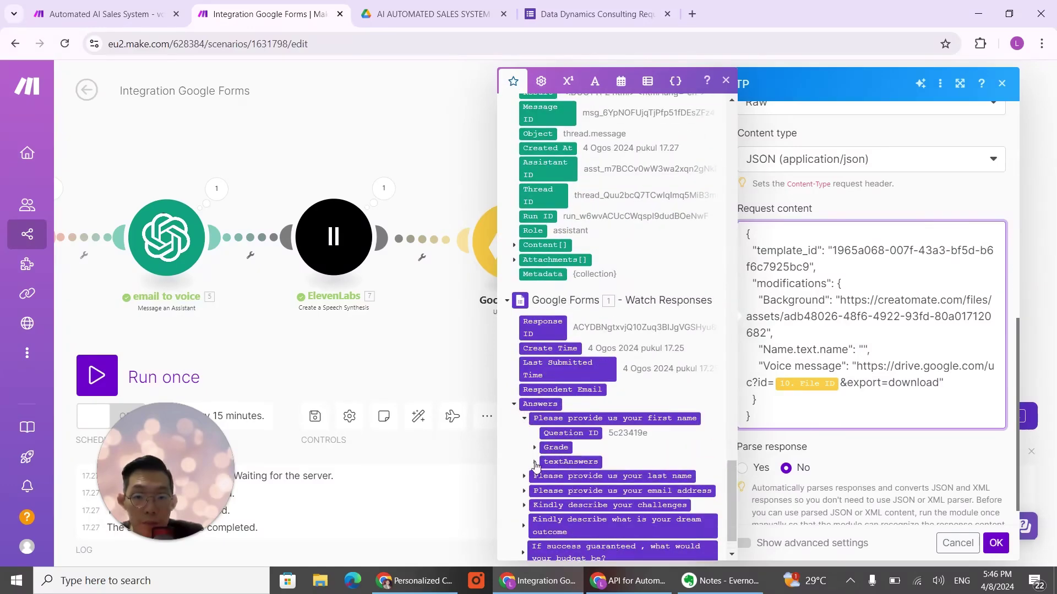
left_click(534, 462)
left_click(546, 477)
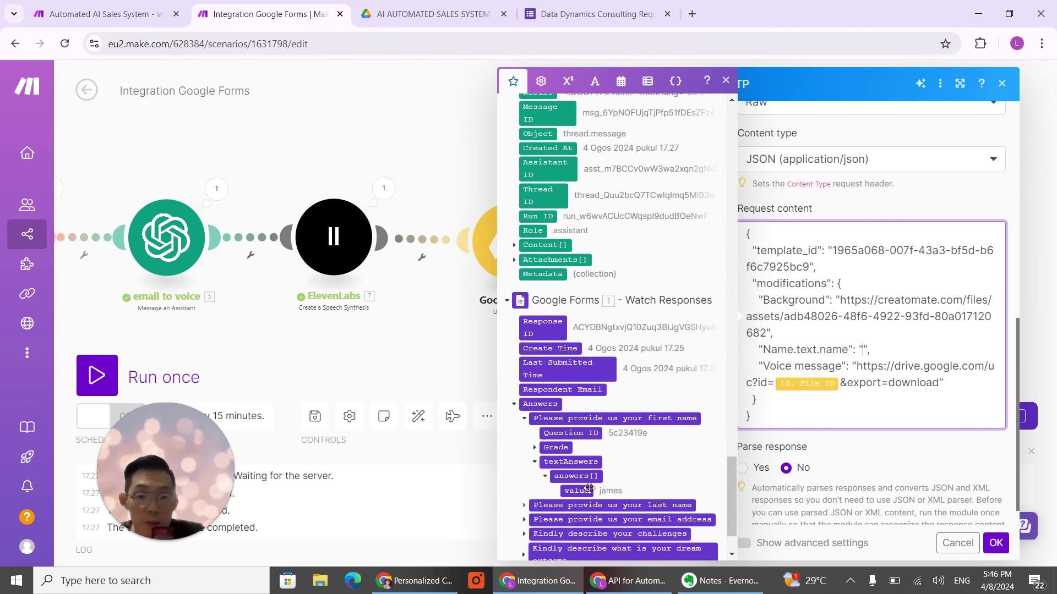
left_click(576, 491)
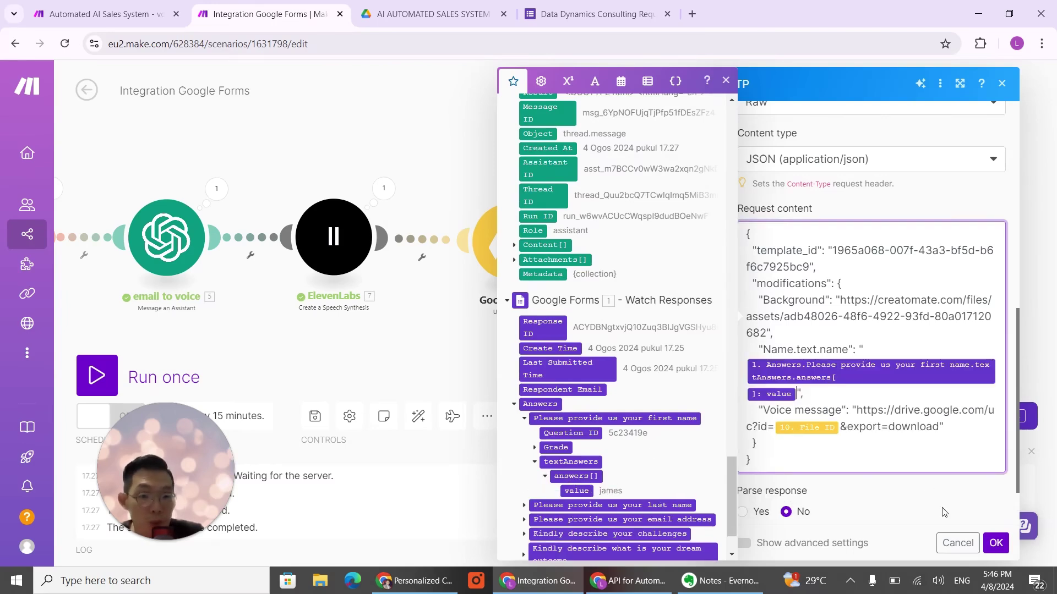
left_click(996, 544)
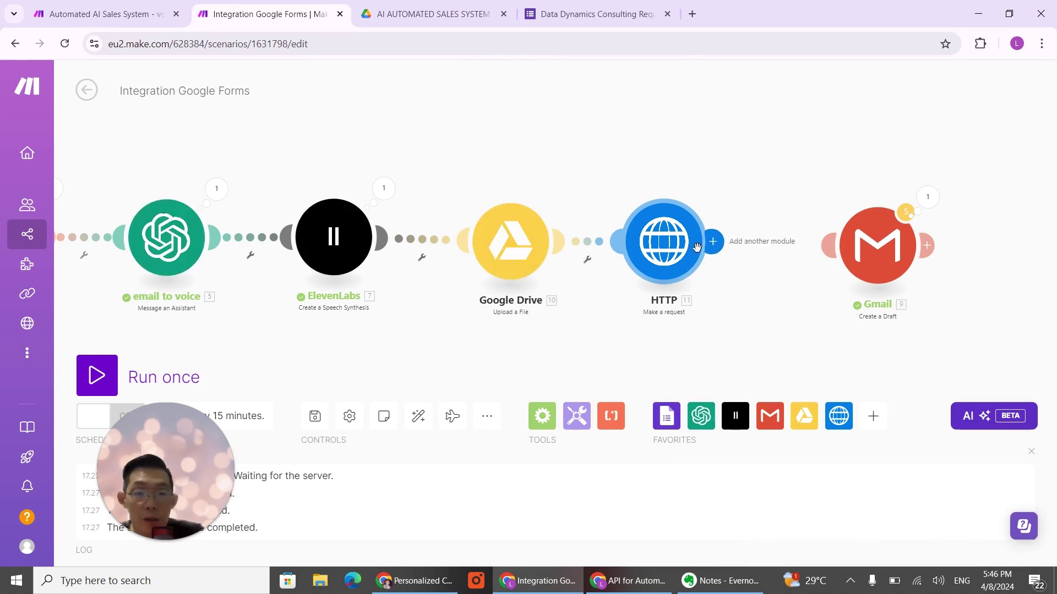
Step: Link HTTP to Gmail and try adding a module on the route, discarding the empty placeholder
left_click_drag(713, 241, 875, 242)
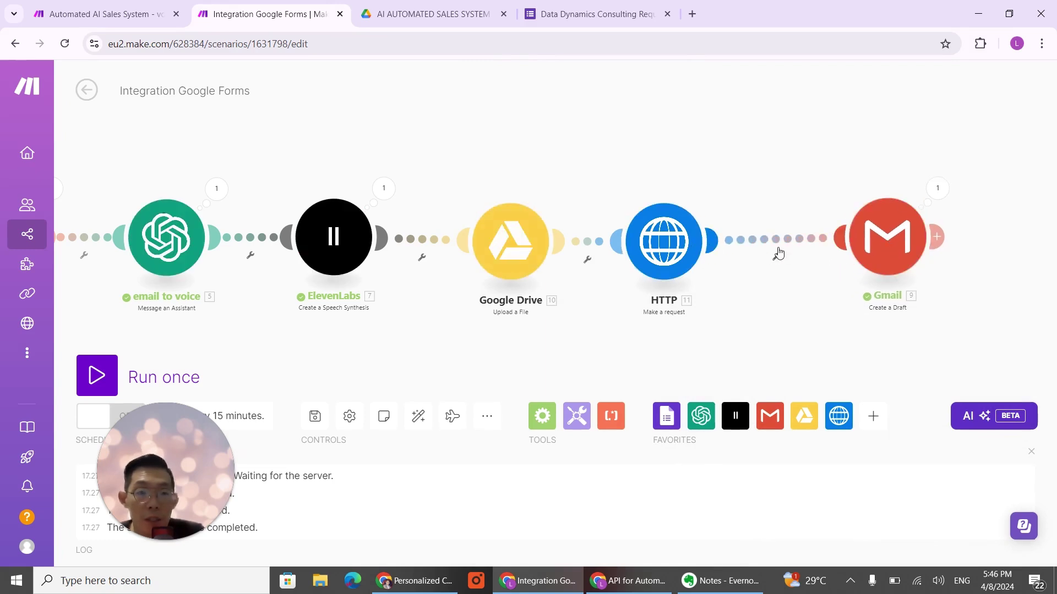
left_click(774, 242)
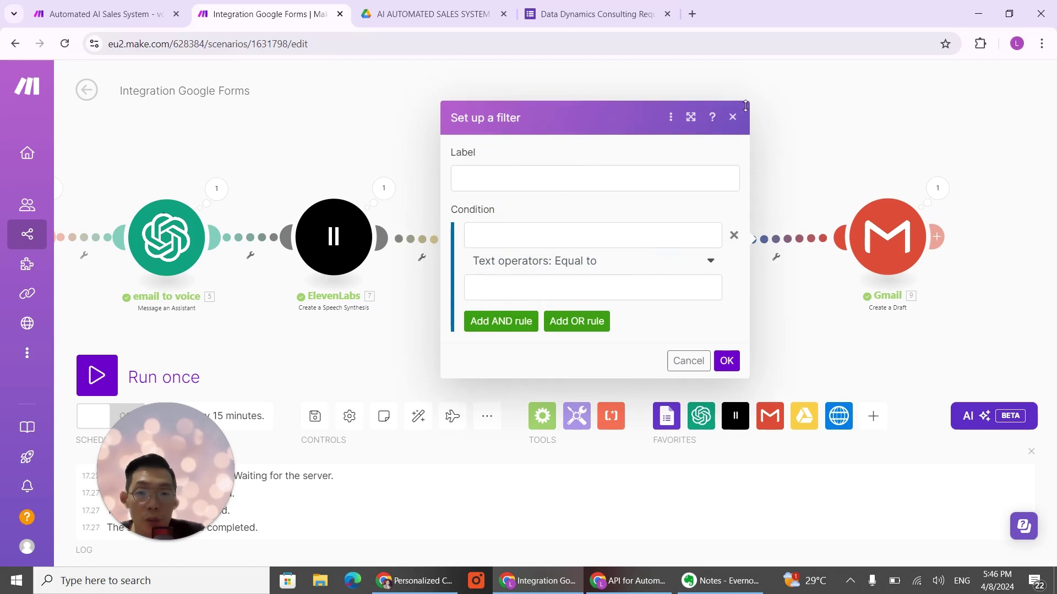
left_click(732, 116)
right_click(775, 240)
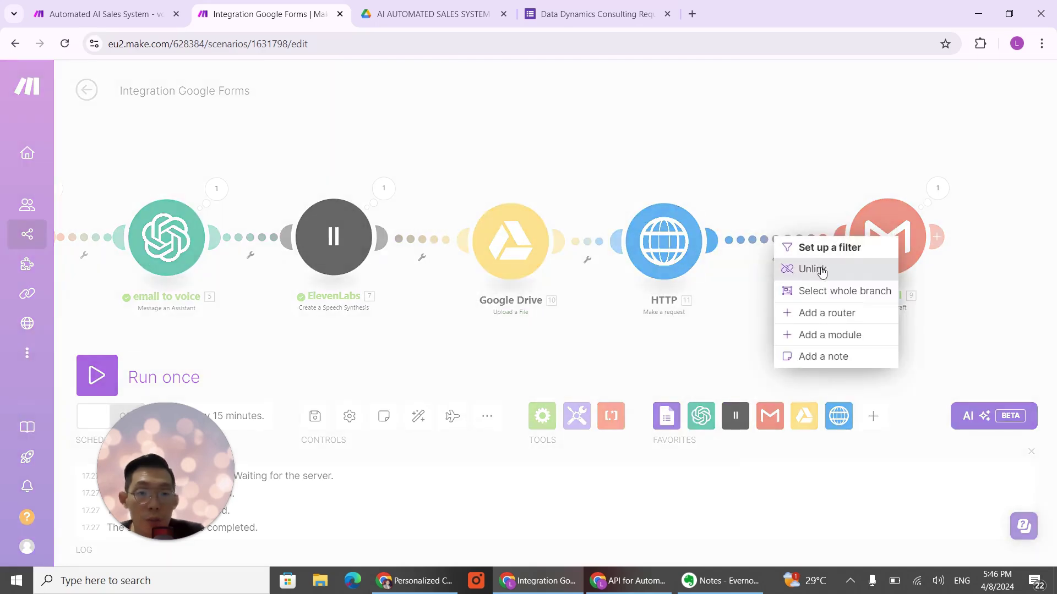
left_click(812, 269)
left_click(765, 329)
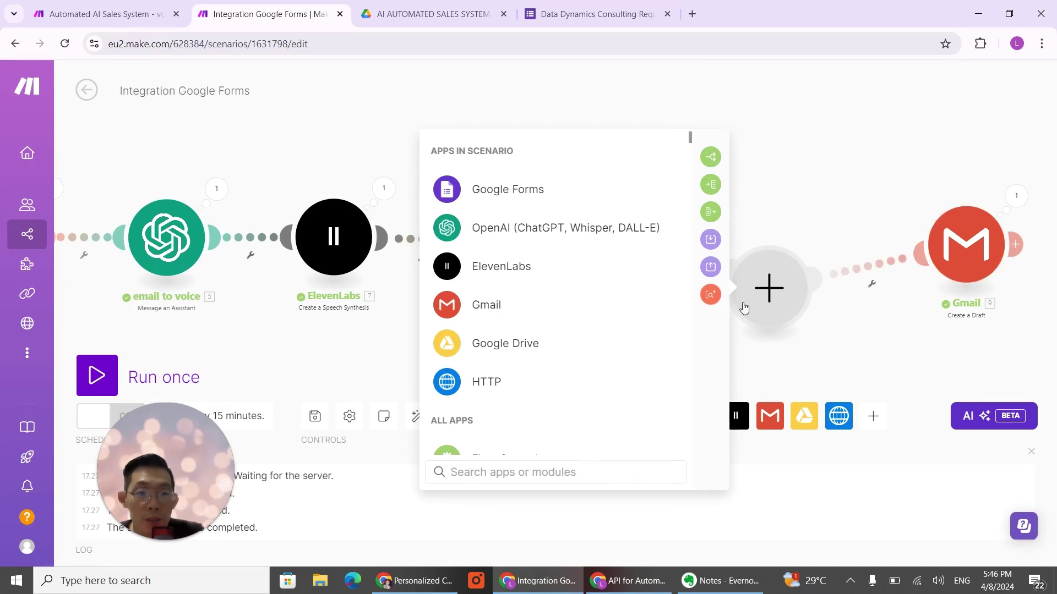
left_click(849, 154)
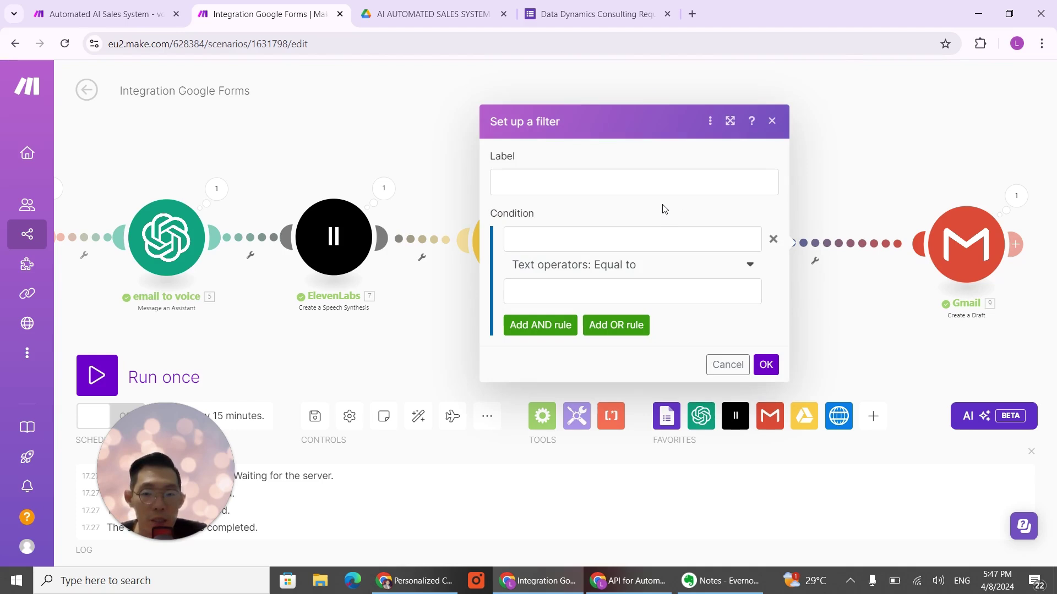
Step: Insert a module between HTTP and Gmail and choose JSON > Parse JSON via a 'json' search
left_click(772, 122)
left_click(814, 260)
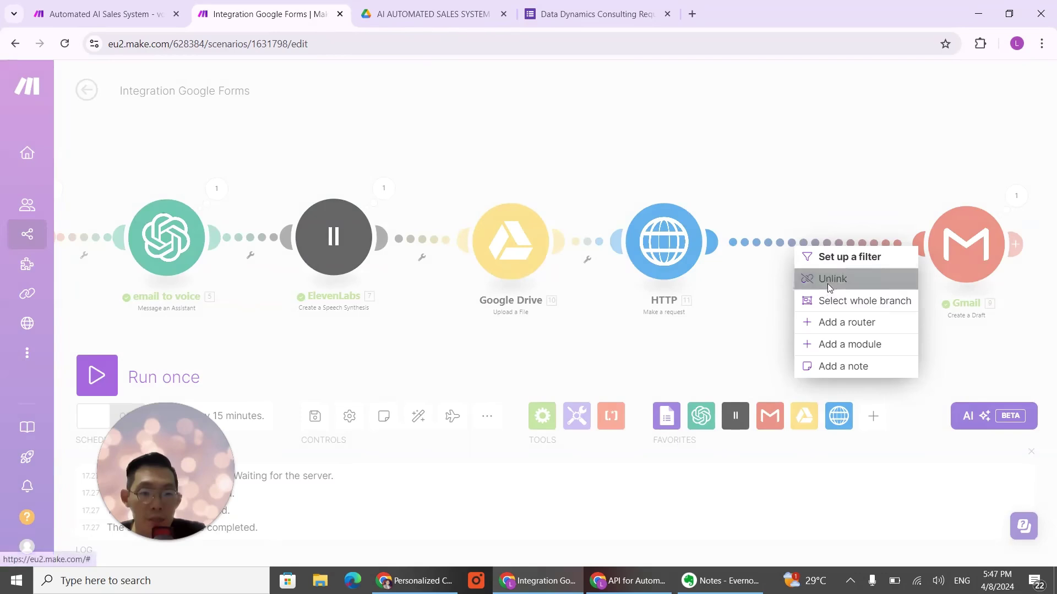
left_click(842, 344)
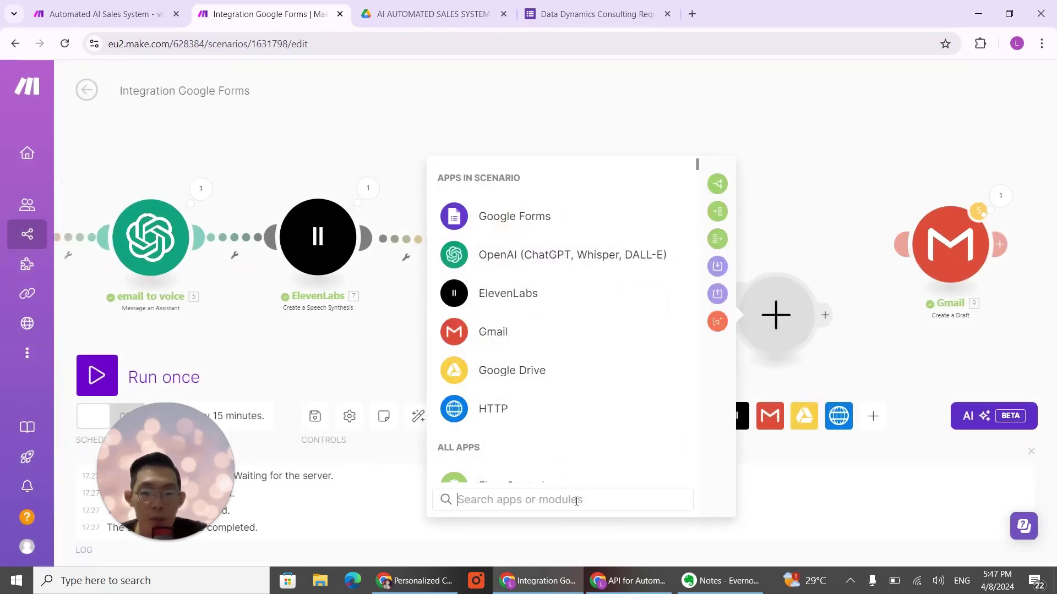
type("json")
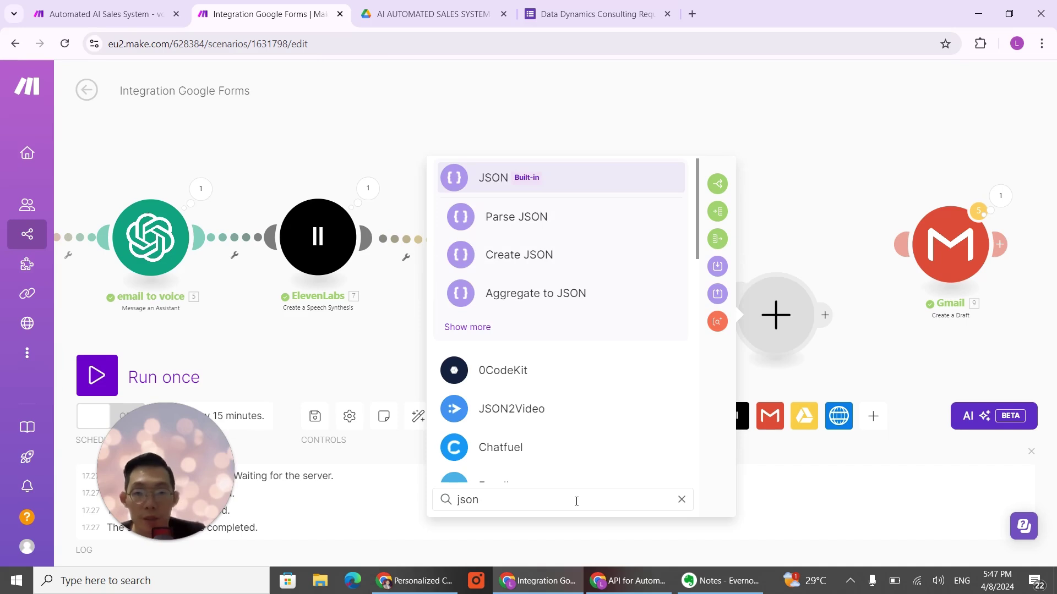
left_click(576, 221)
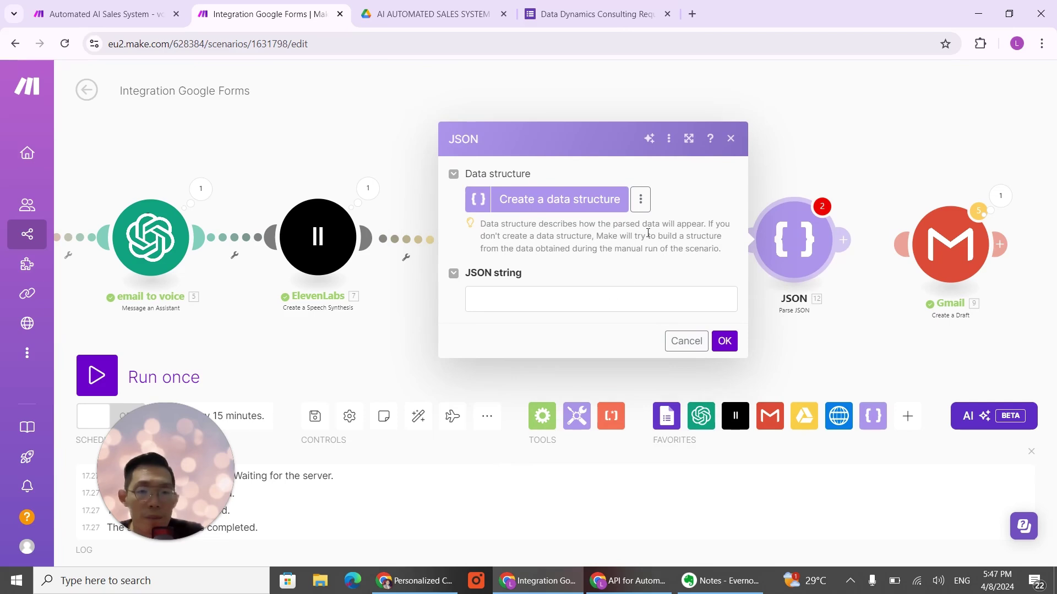
Step: Map the HTTP module's '11. Data' into the JSON string and save the Parse JSON module
left_click(730, 138)
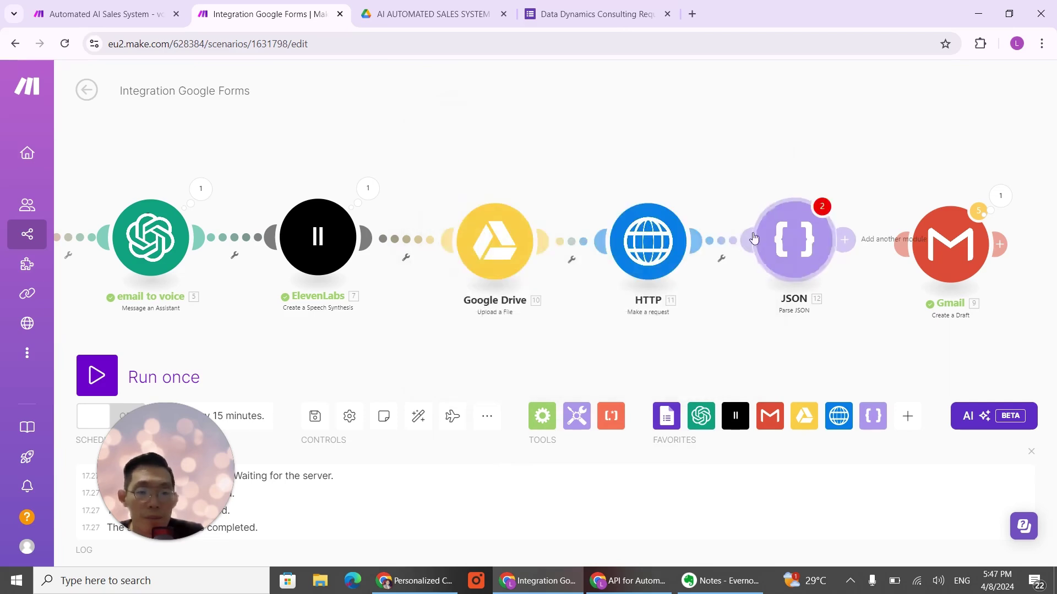
left_click(807, 242)
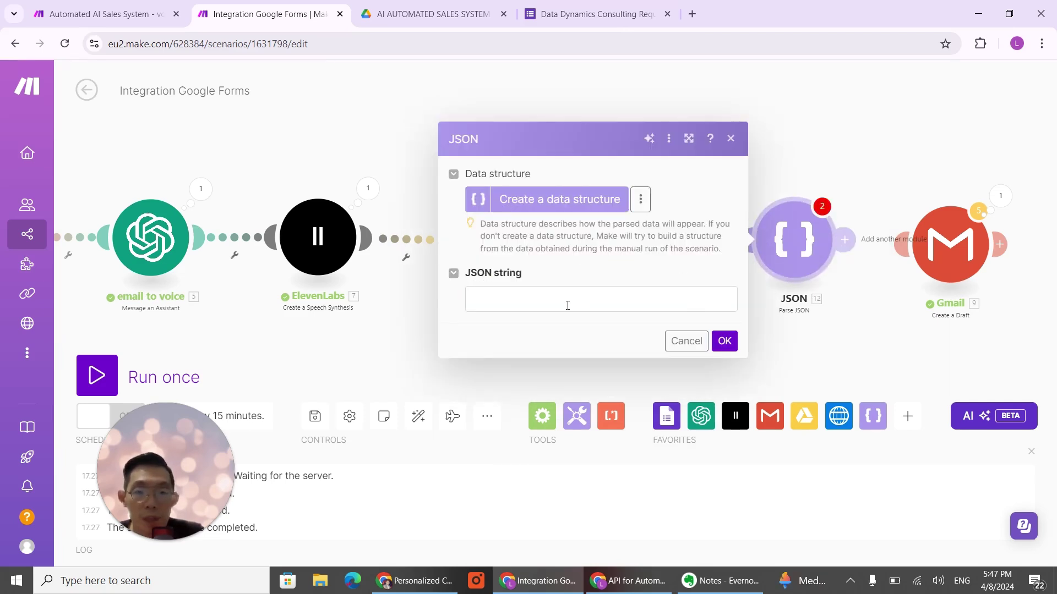
left_click(567, 305)
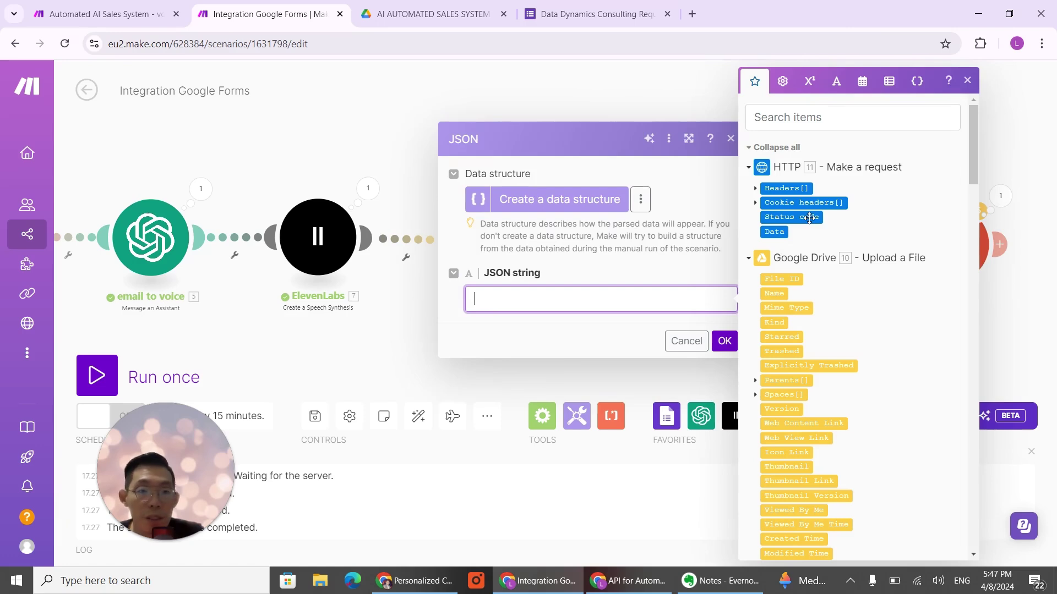
left_click(775, 231)
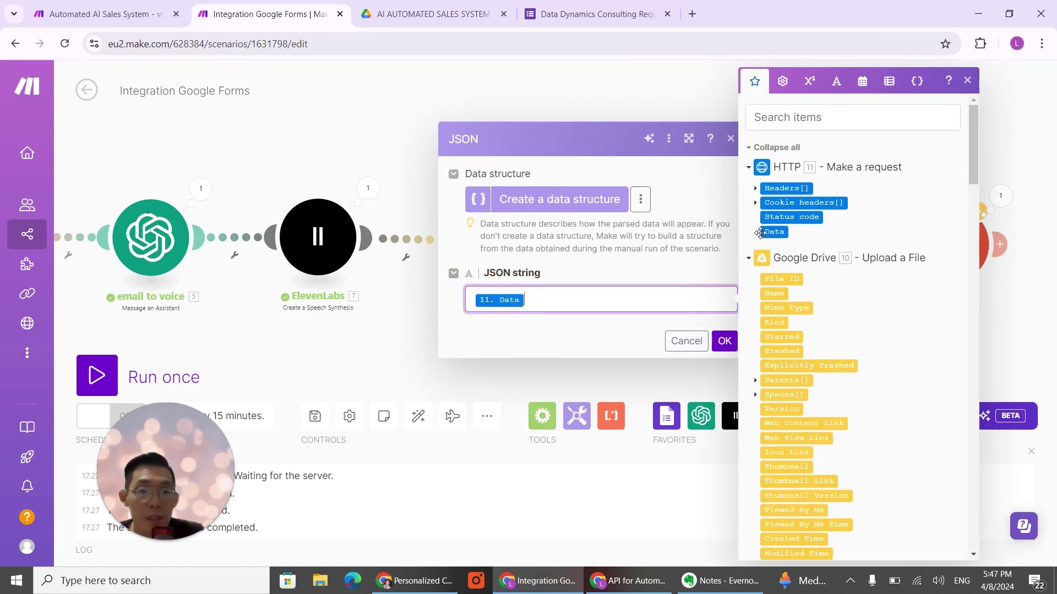
left_click(723, 340)
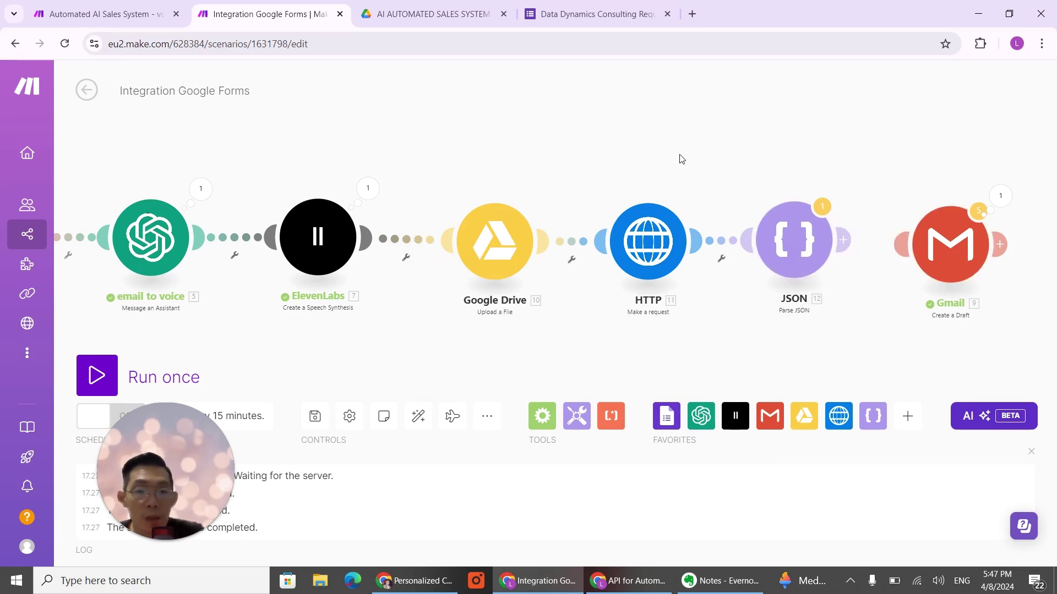
Step: Connect the Parse JSON module onward to the Gmail module
scroll(683, 160, "down", 3)
scroll(682, 160, "up", 2)
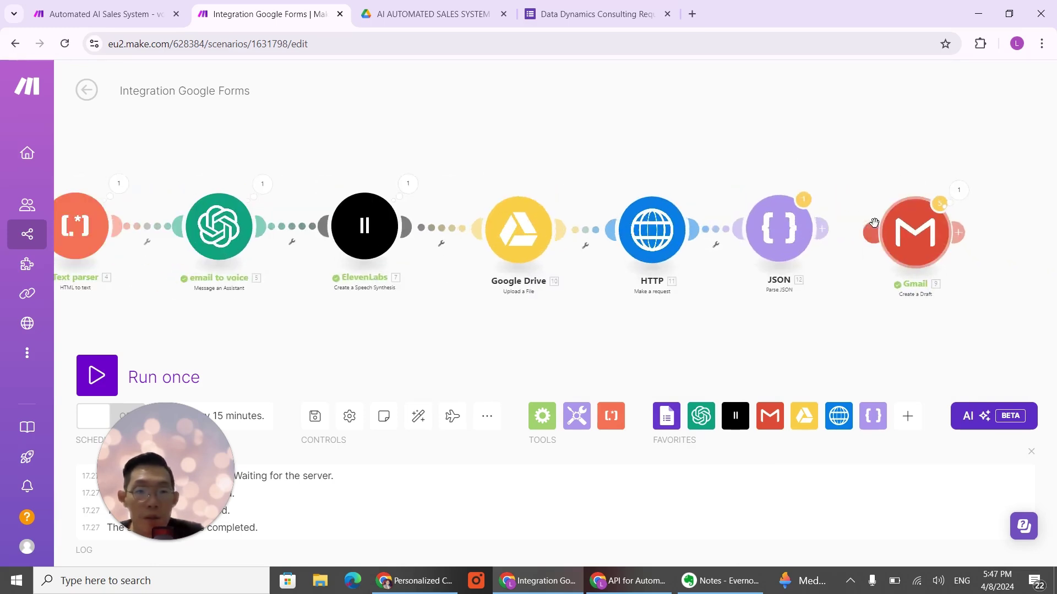
left_click(874, 222)
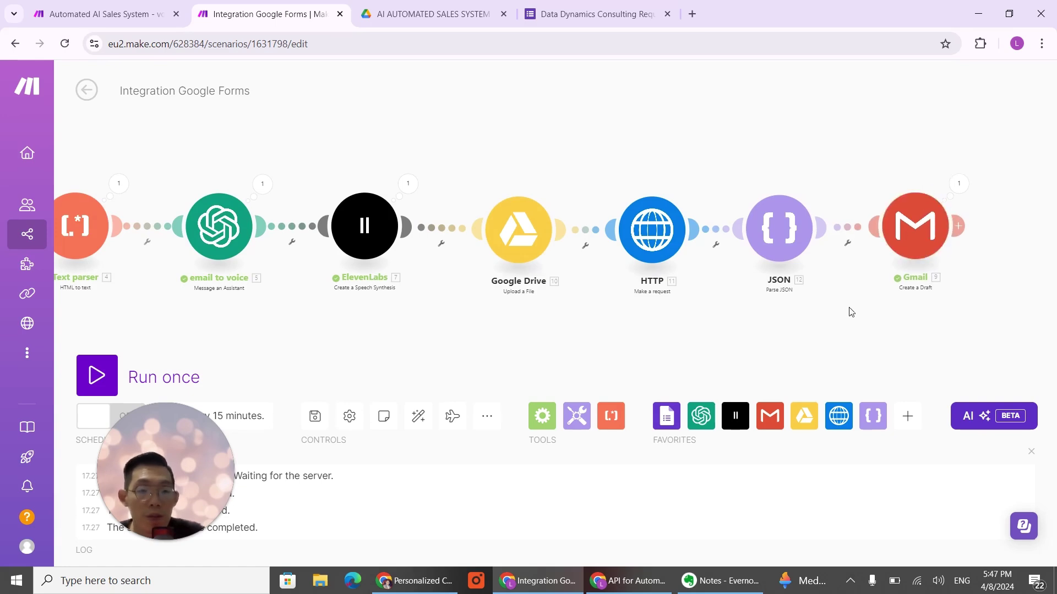
left_click_drag(850, 313, 816, 321)
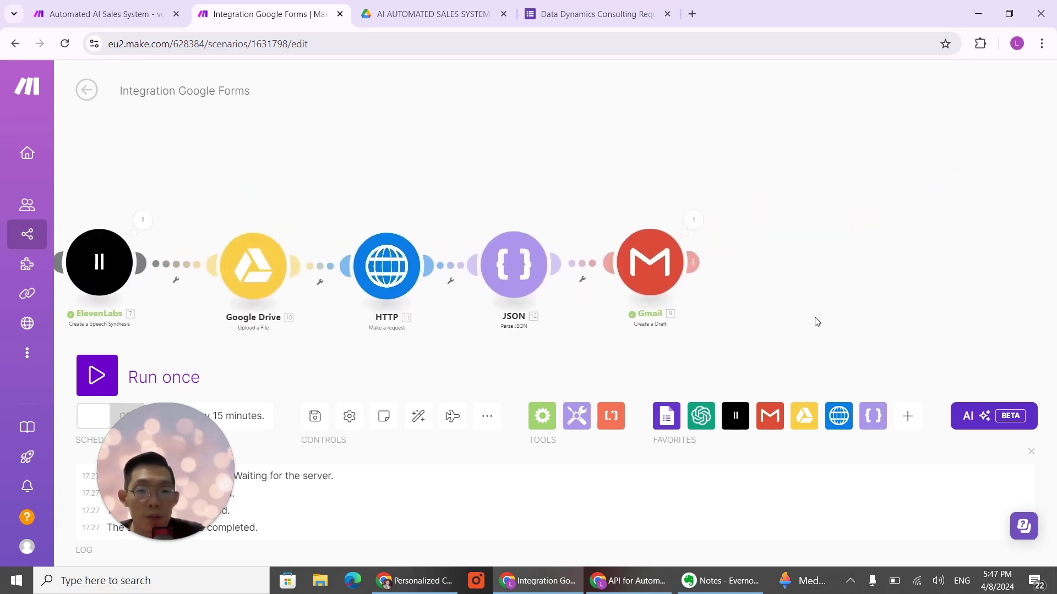
Step: Remove the ElevenLabs audio attachment Item 1 from the Gmail draft and edit its Content
left_click(656, 276)
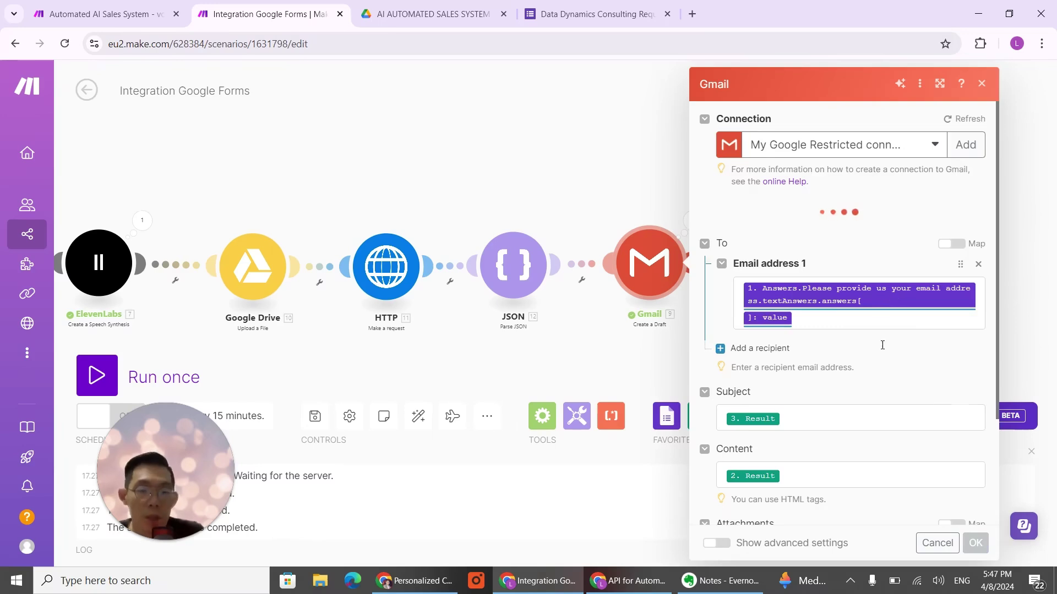
scroll(882, 345, "down", 3)
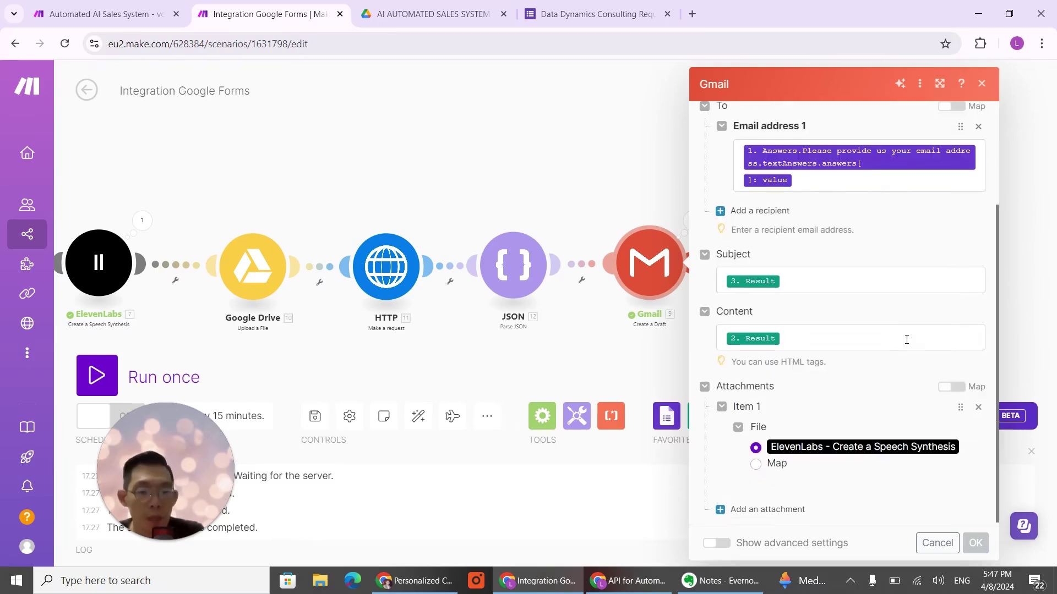
left_click(837, 337)
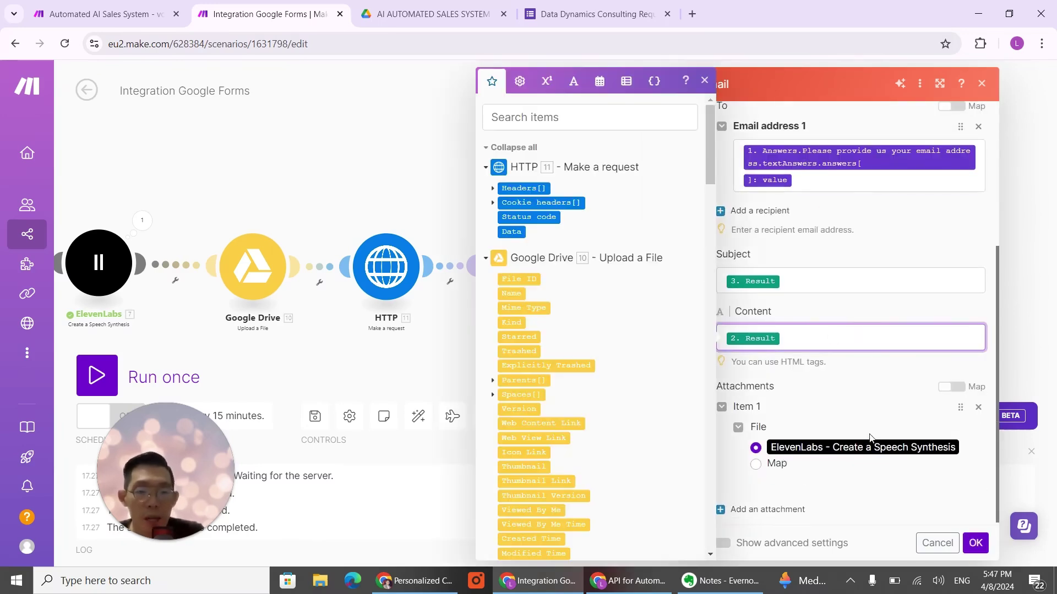
left_click(979, 409)
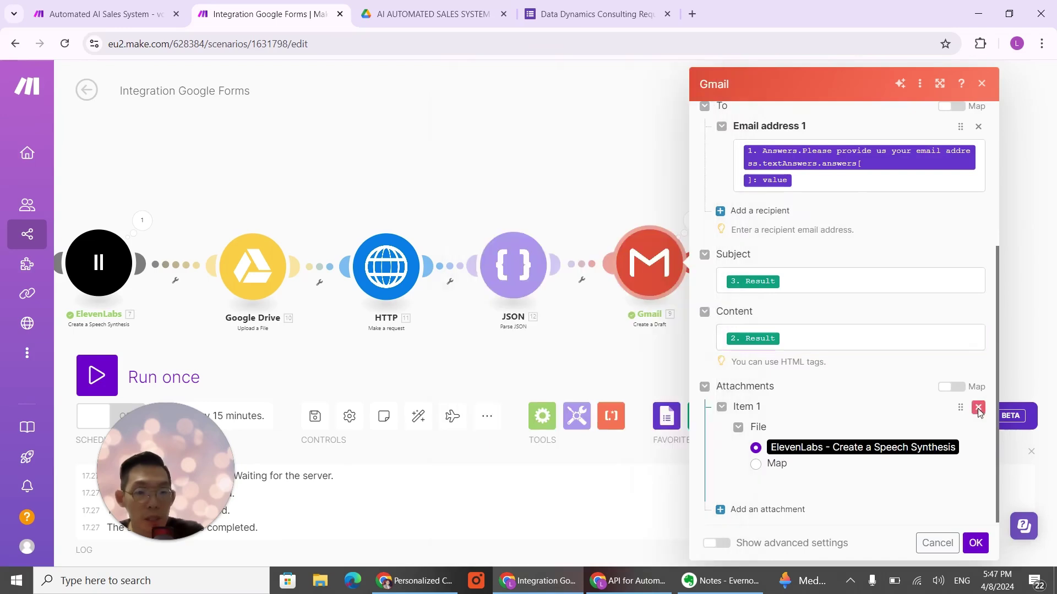
left_click(978, 408)
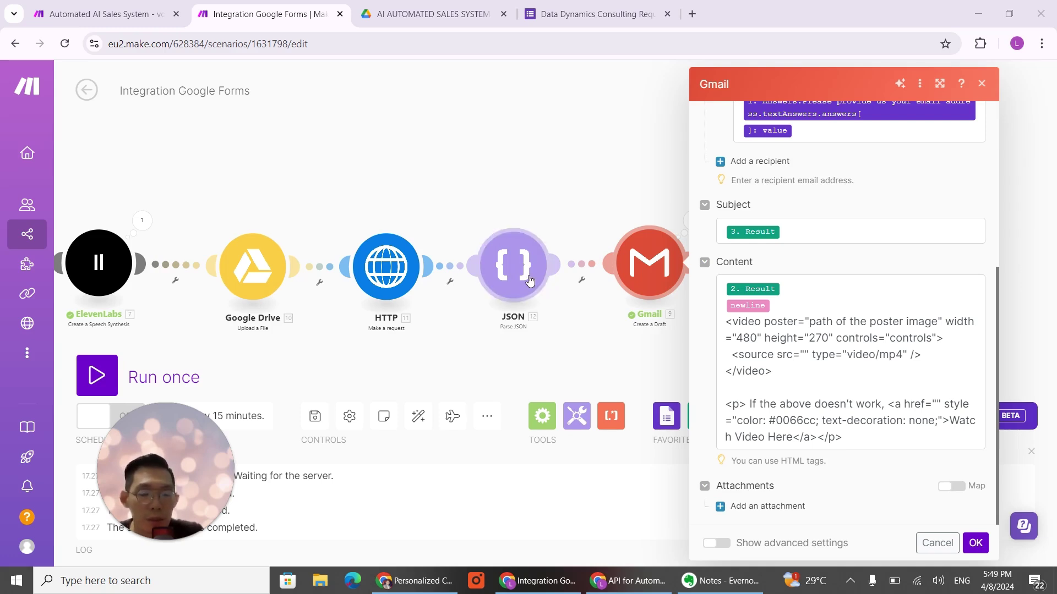
Step: Save the Gmail draft settings and test the whole scenario with Run once
left_click(976, 544)
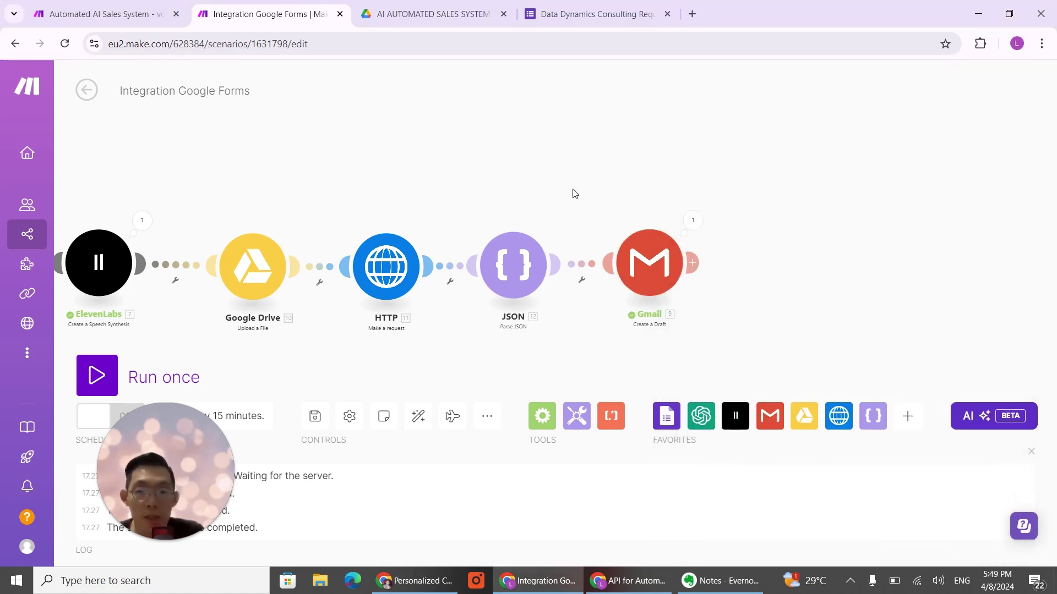
scroll(573, 193, "down", 3)
left_click_drag(581, 281, 901, 285)
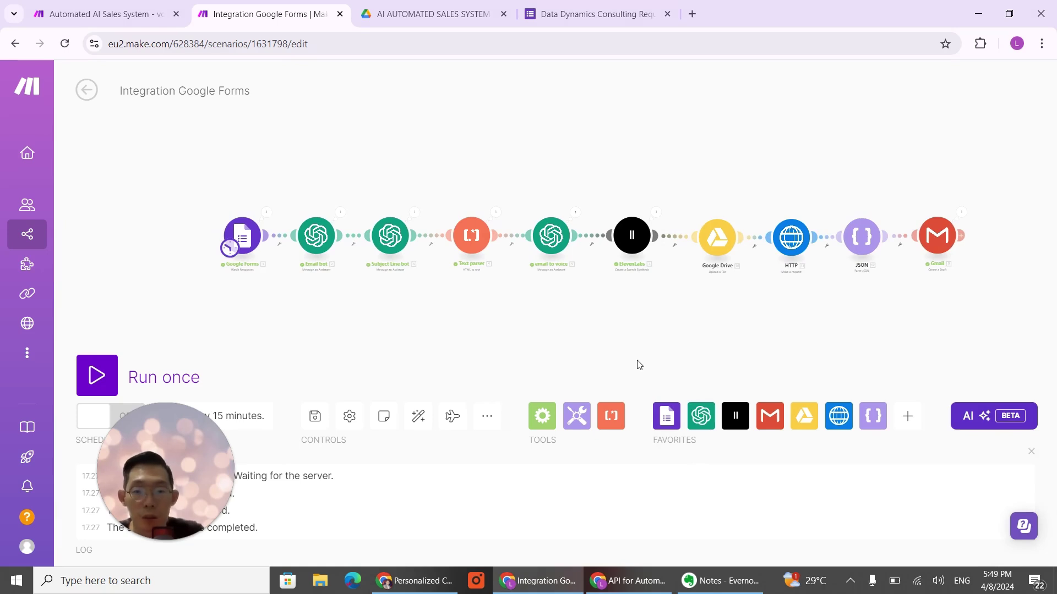
left_click(96, 375)
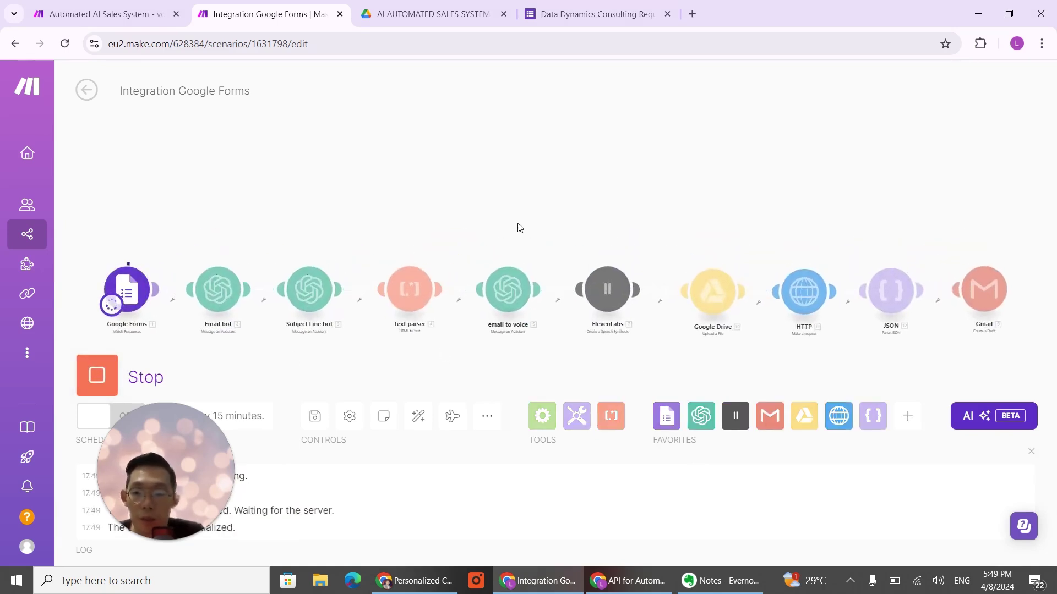
left_click_drag(447, 224, 656, 206)
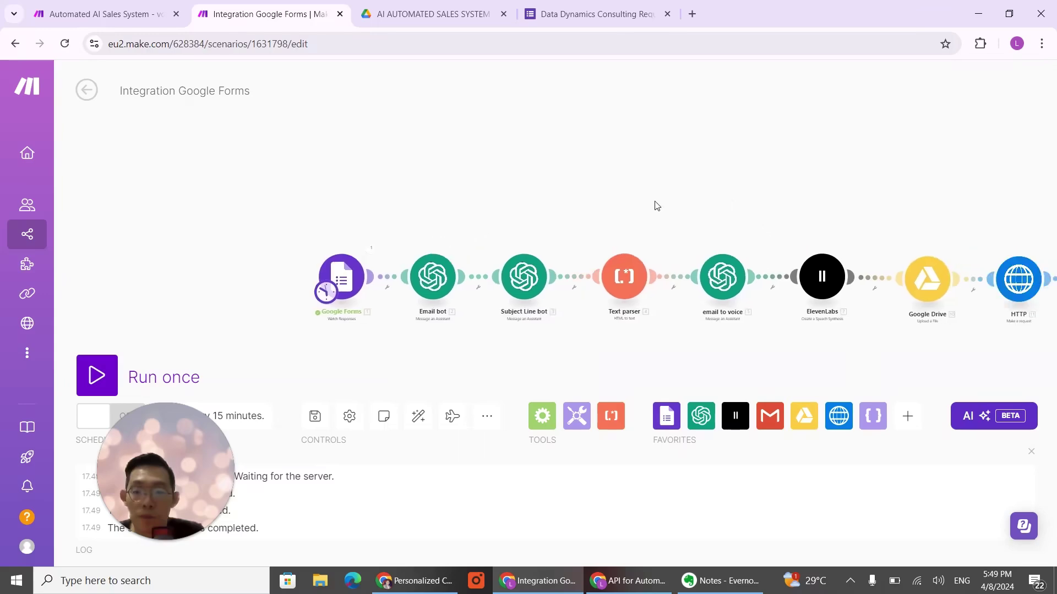
left_click(629, 580)
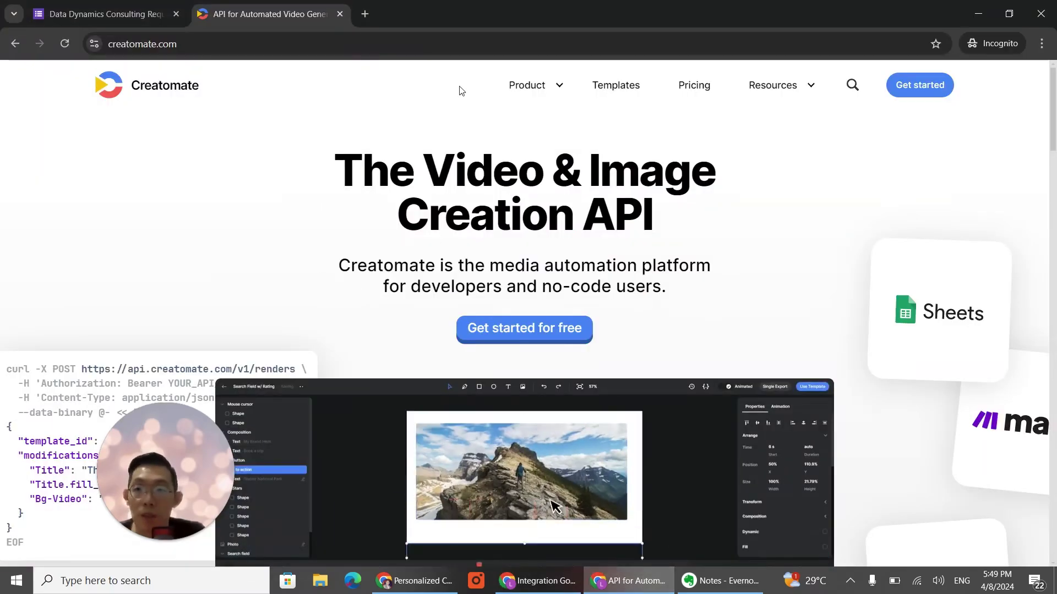
Step: Enter the test contact's first name, last name and e-mail address in the request form
left_click(340, 15)
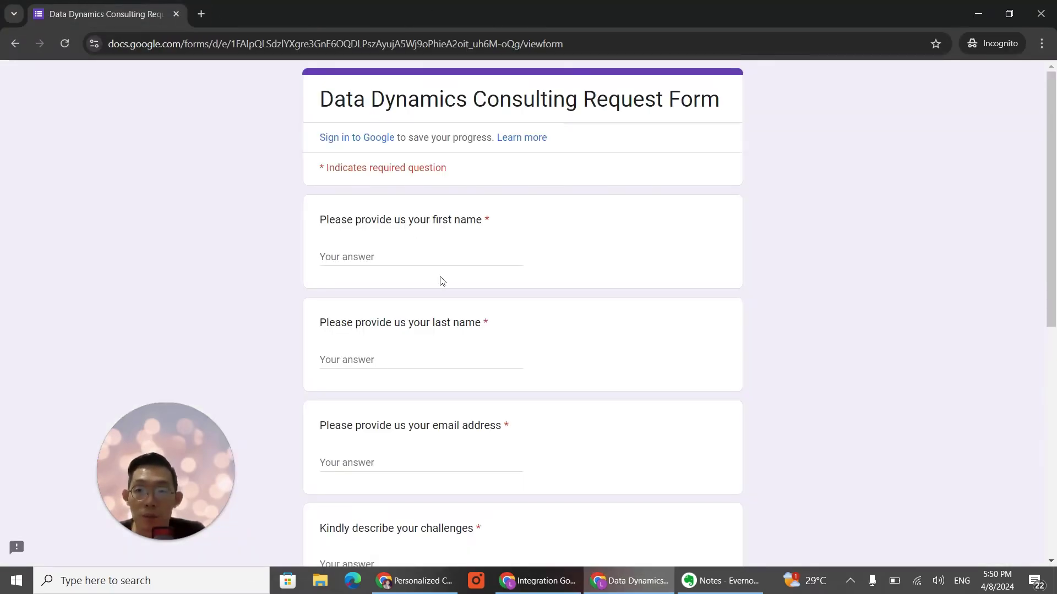
left_click(443, 257)
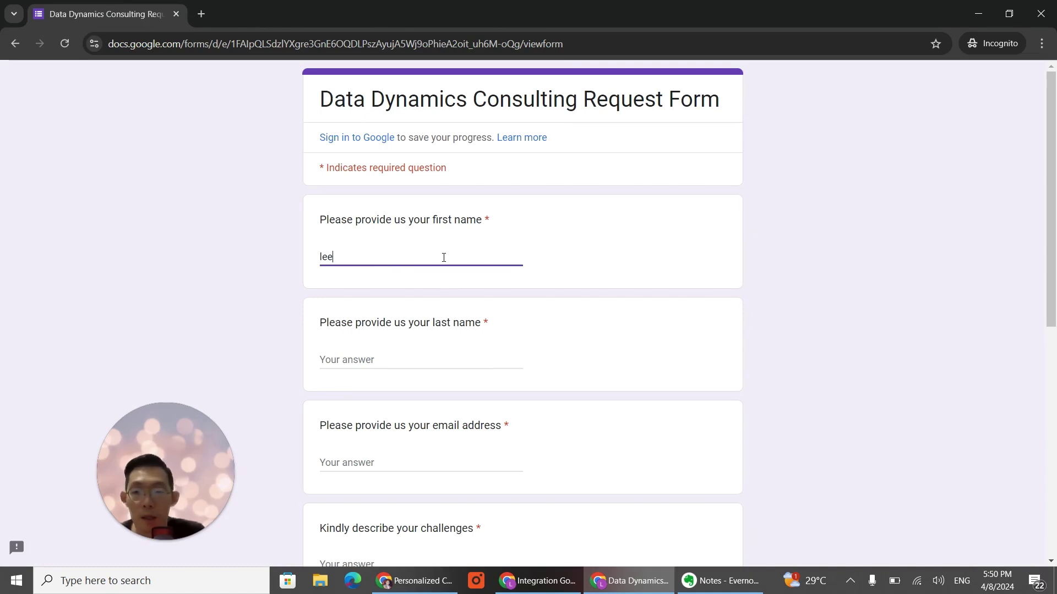
key("Tab")
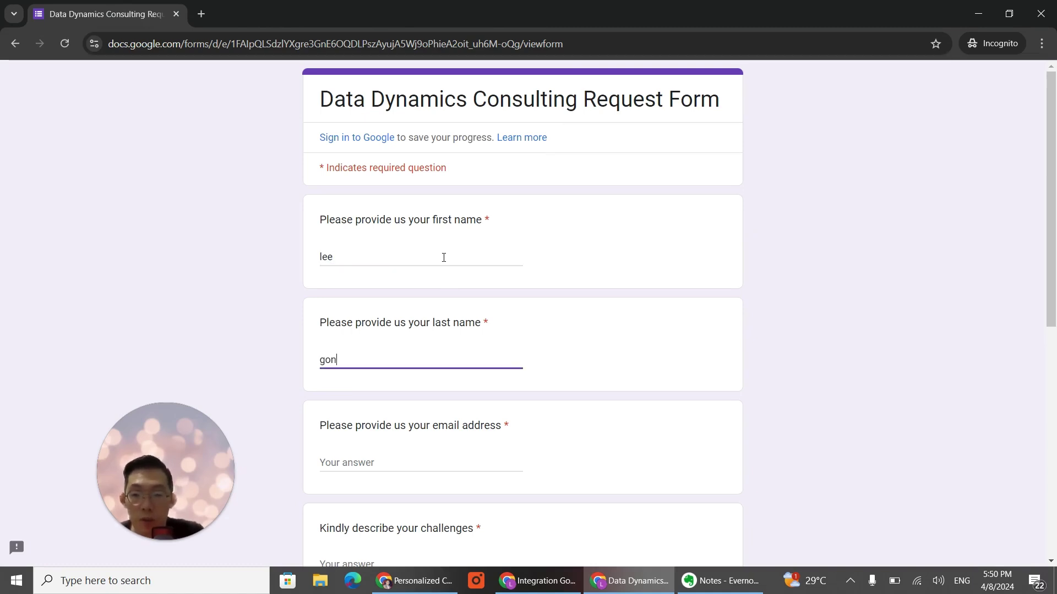
key("Tab")
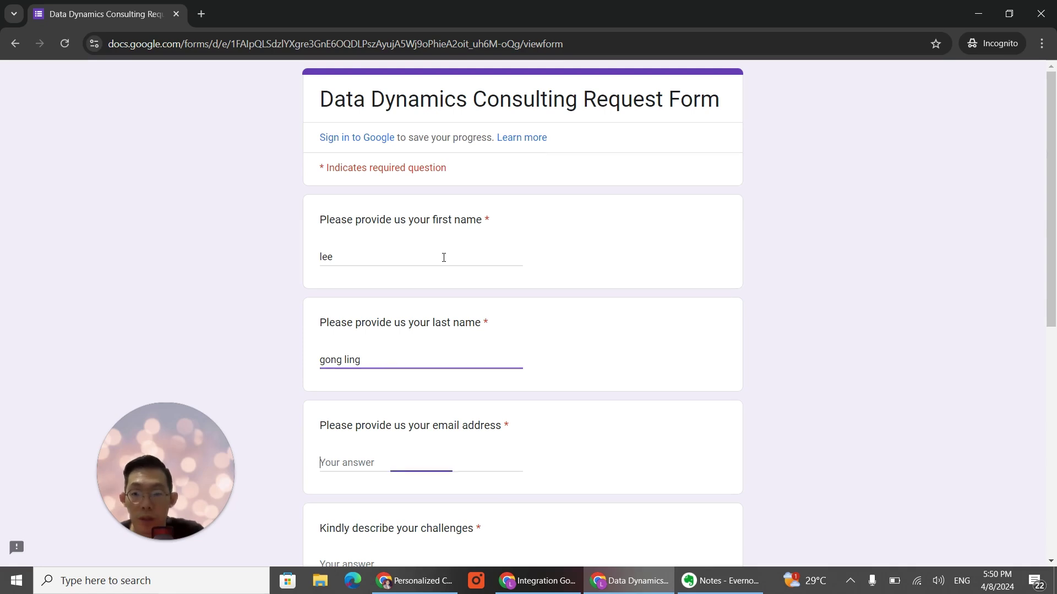
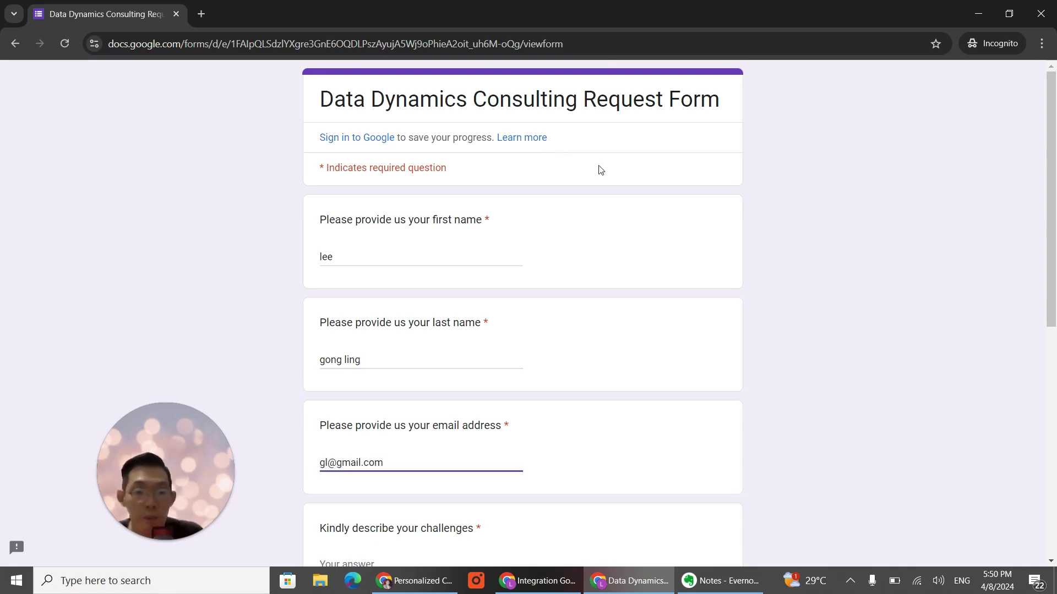
Step: Answer 'i hate to do customer service' and 'automate customer service for my products', choose RM 1000 - RM 2000, submit
scroll(601, 237, "down", 5)
left_click(427, 288)
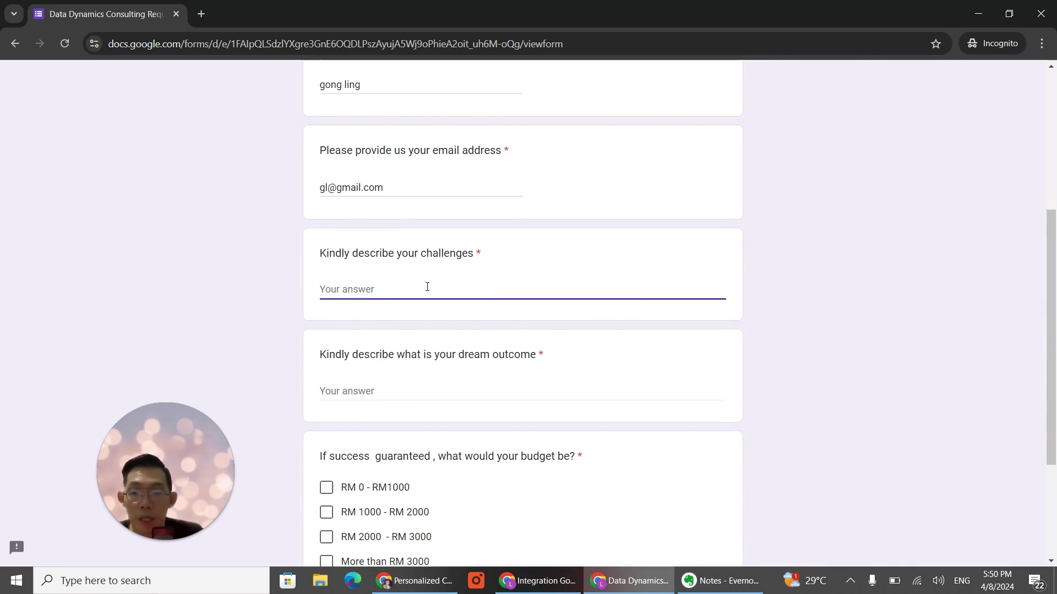
type("i ha")
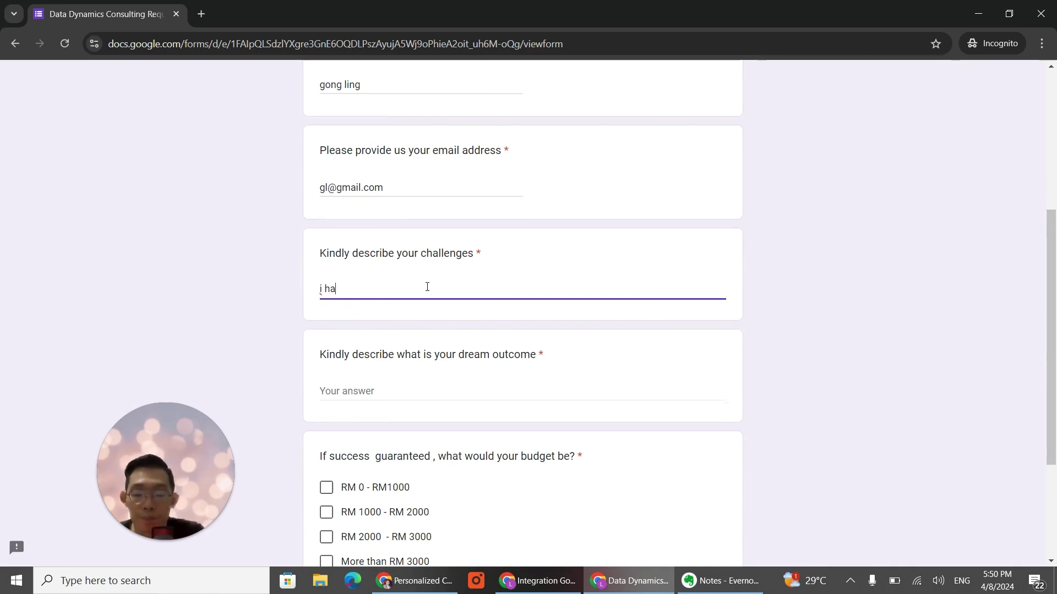
type("te to ")
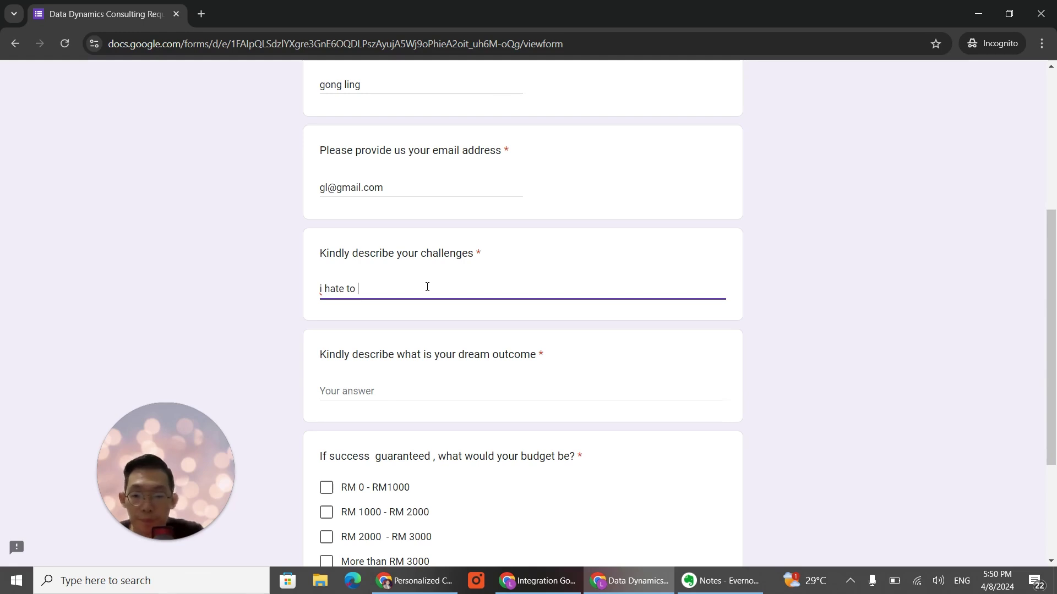
type("do customer serve")
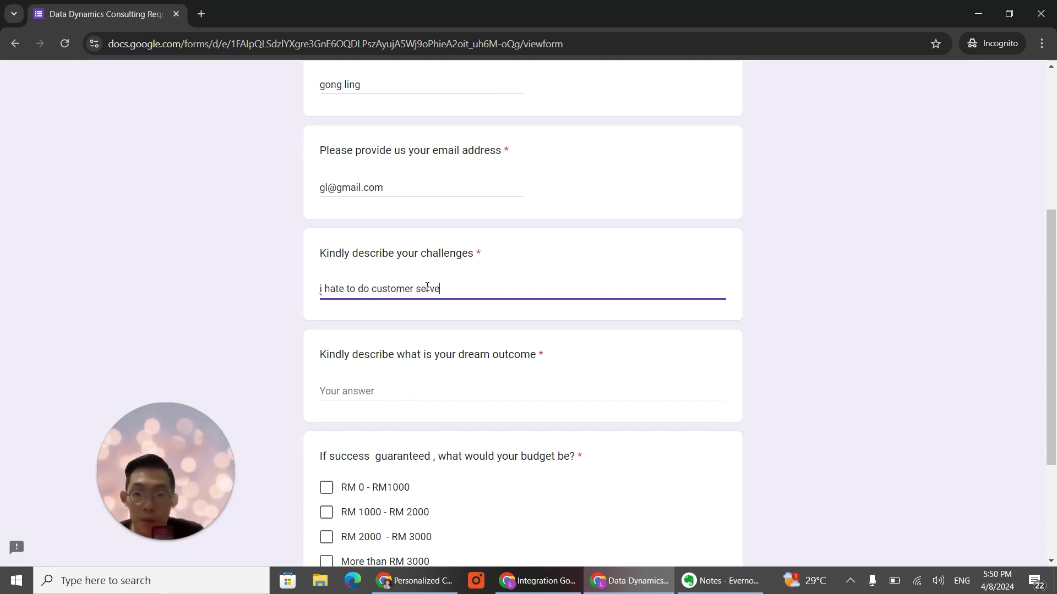
key("BackSpace")
type("ice")
key("Tab")
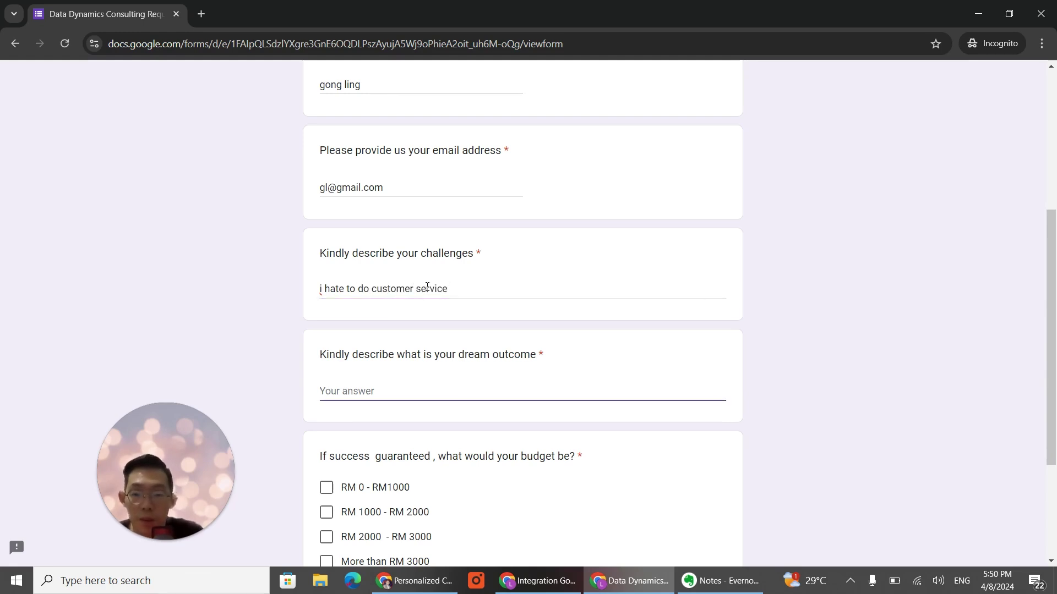
type("automate ")
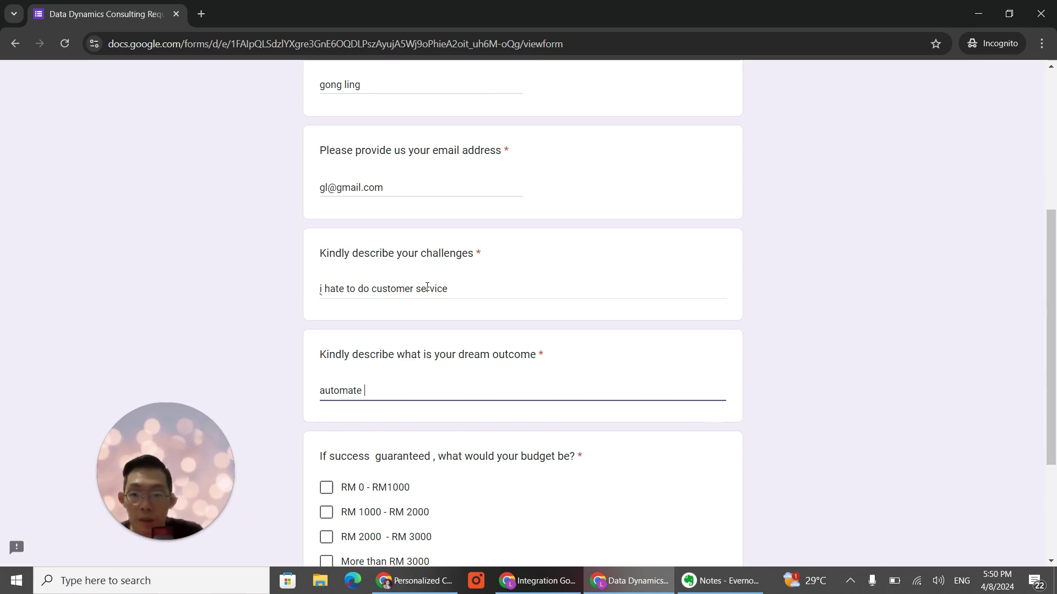
type("customer service ")
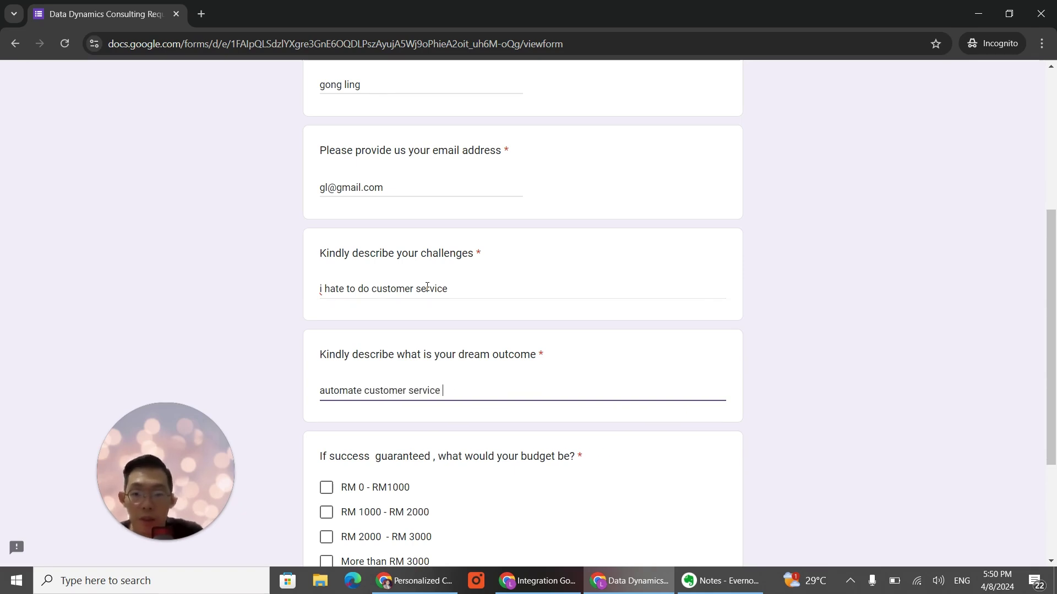
type("for my prod")
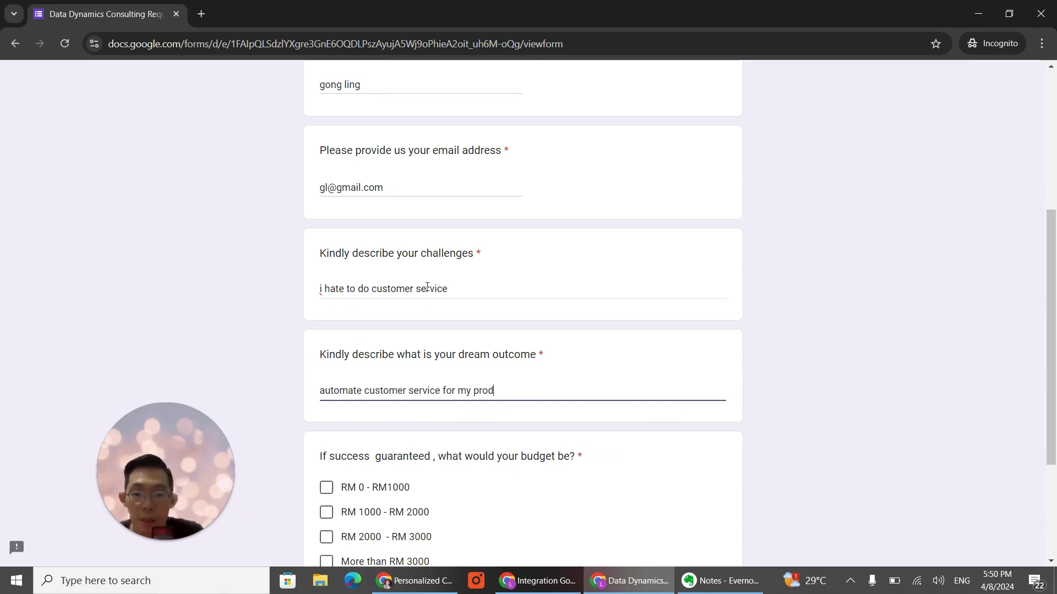
type("ucts")
scroll(389, 452, "down", 1)
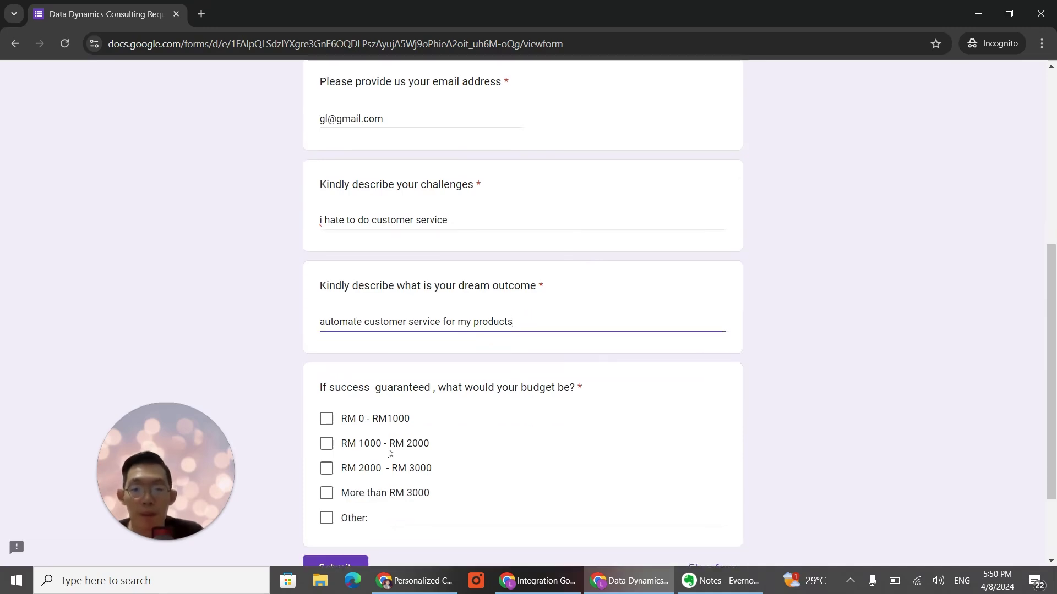
left_click(326, 443)
scroll(385, 457, "down", 2)
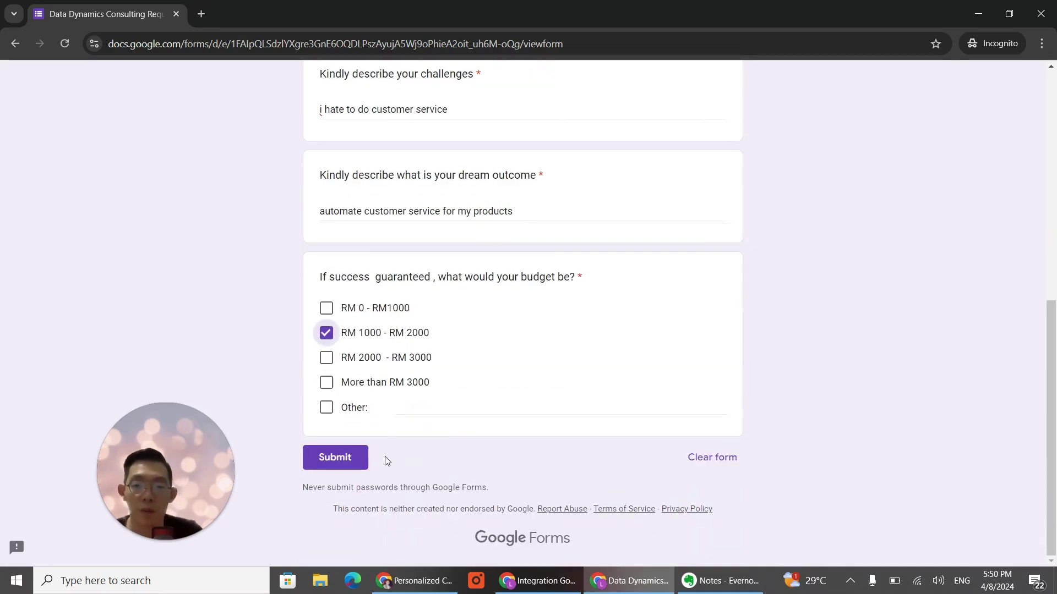
left_click(336, 458)
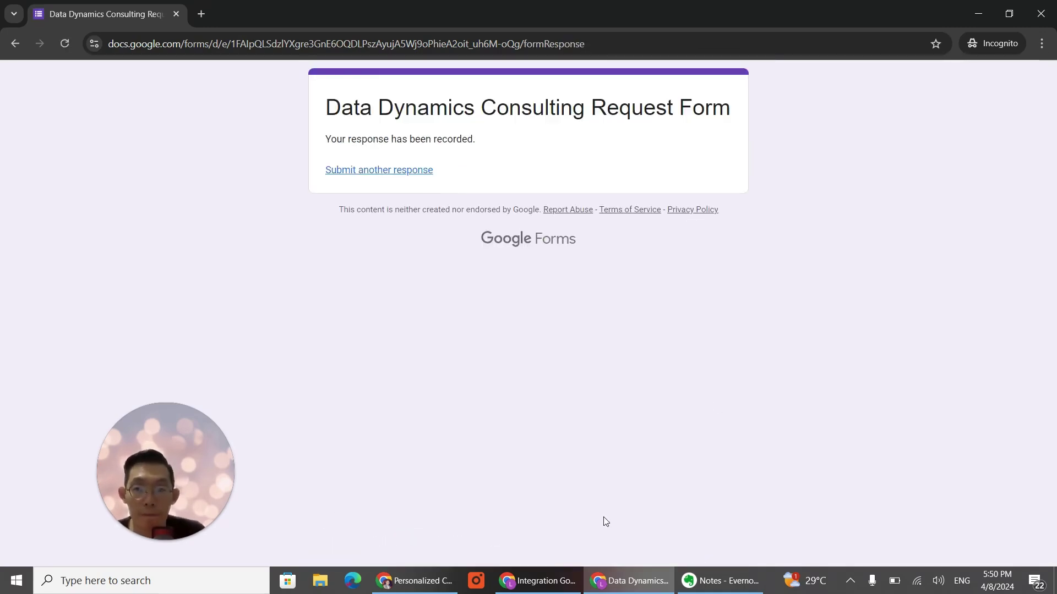
Step: Run the scenario once and read the HTTP module's 401 Unauthorized invalid API key error
left_click(545, 583)
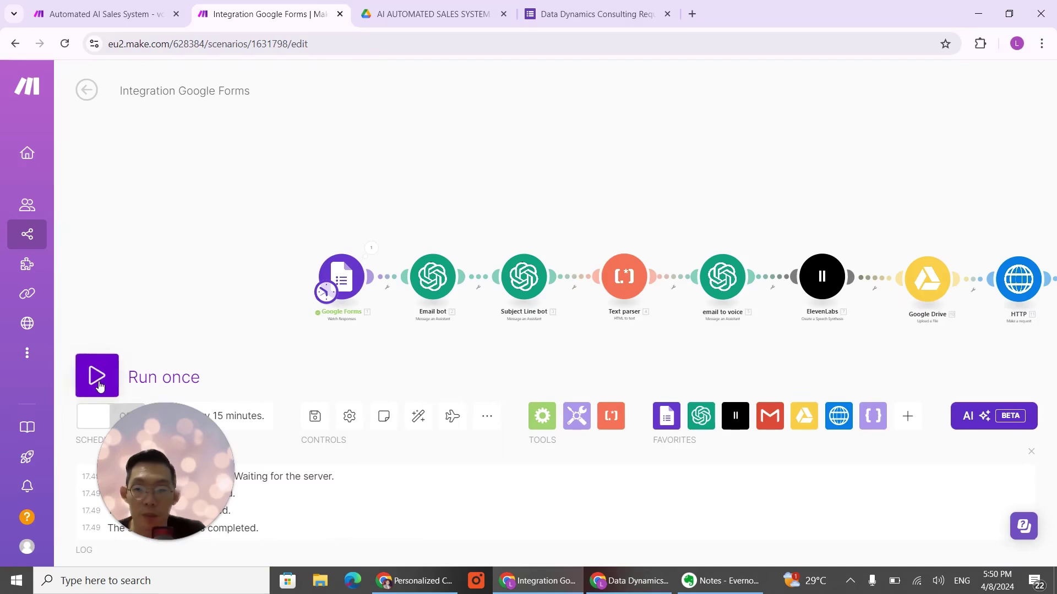
left_click(99, 385)
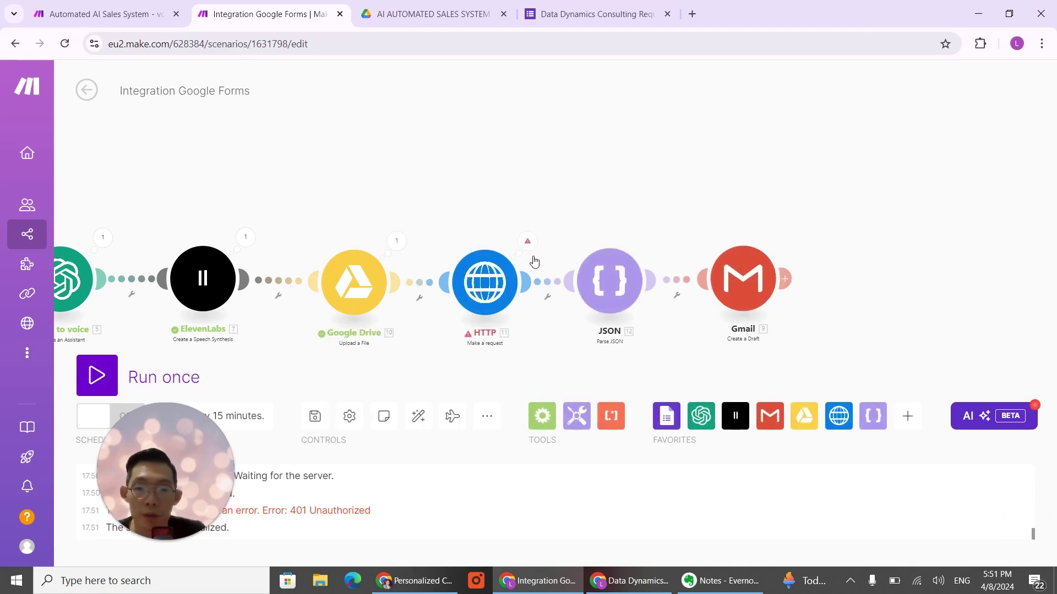
left_click(527, 244)
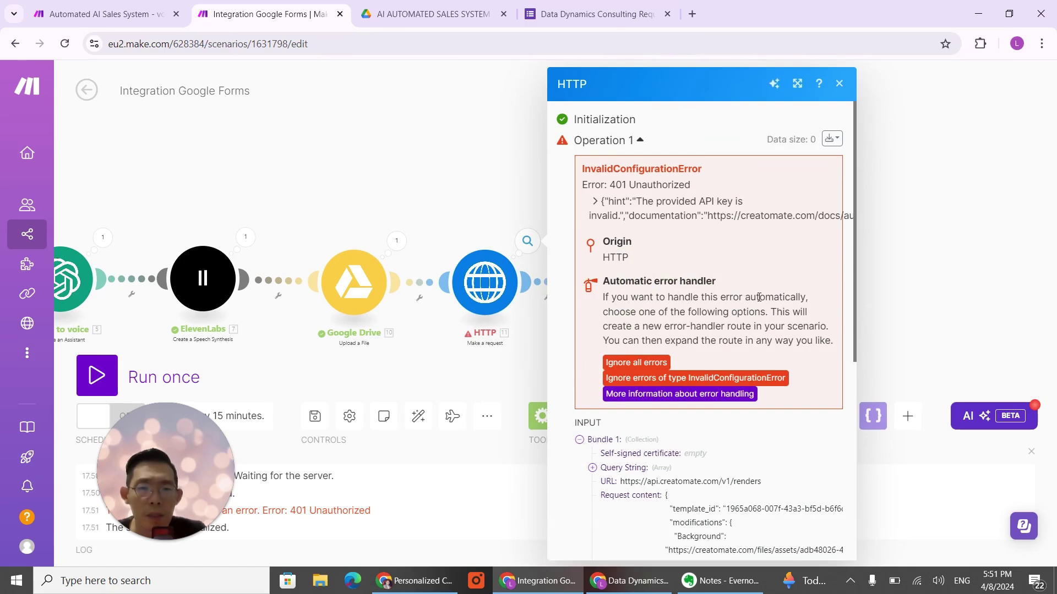
scroll(743, 264, "down", 5)
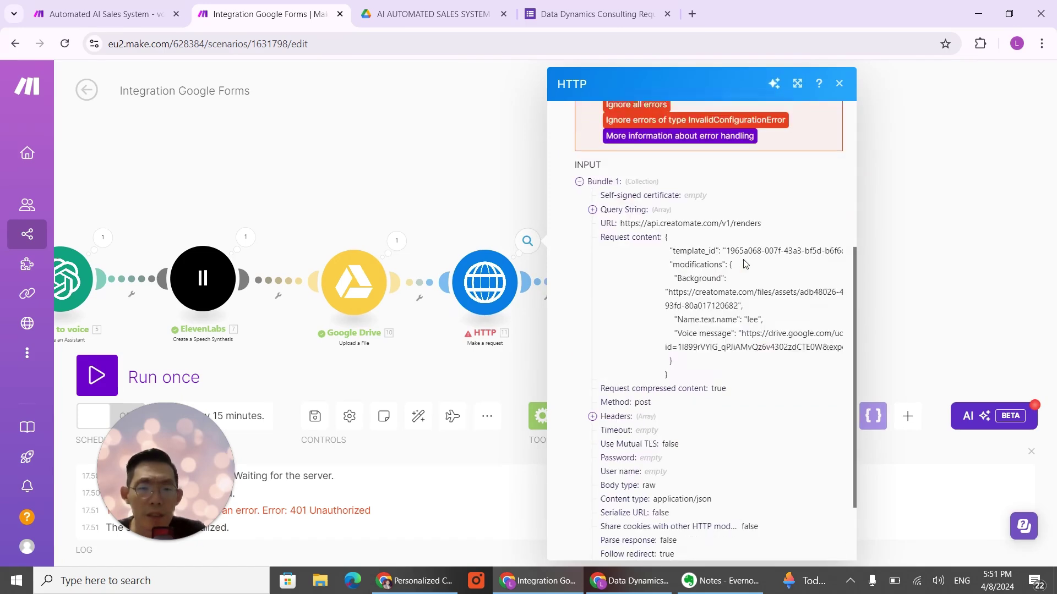
scroll(743, 264, "down", 2)
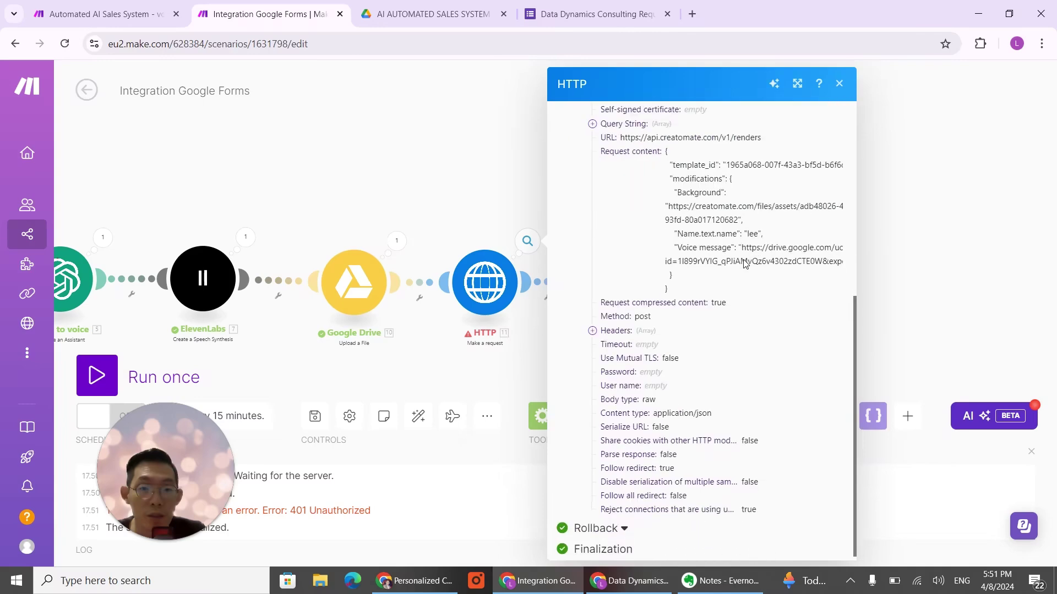
scroll(744, 260, "up", 3)
scroll(744, 263, "down", 3)
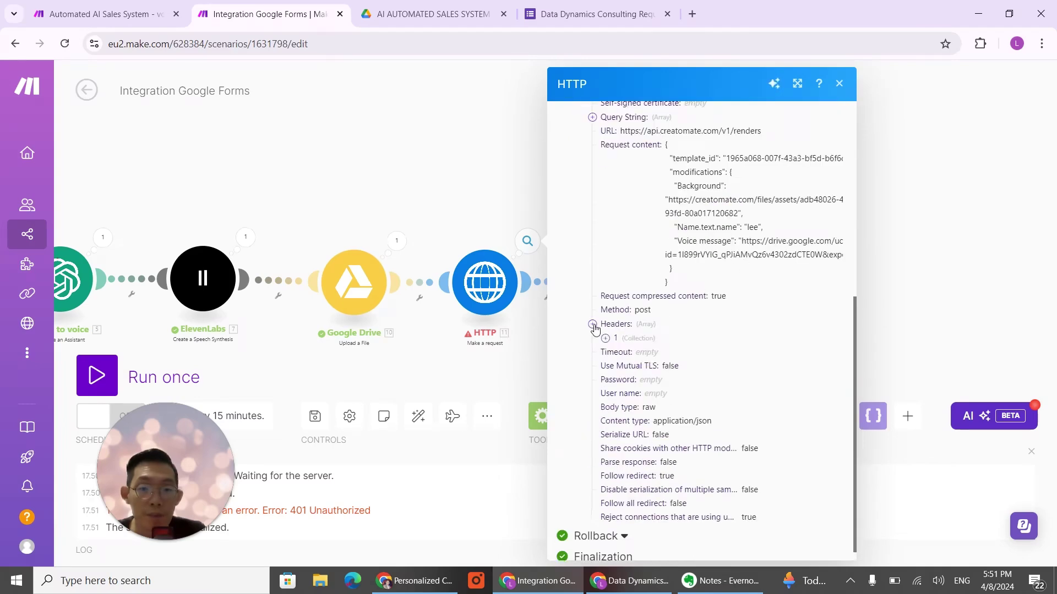
scroll(807, 287, "up", 3)
scroll(807, 287, "down", 1)
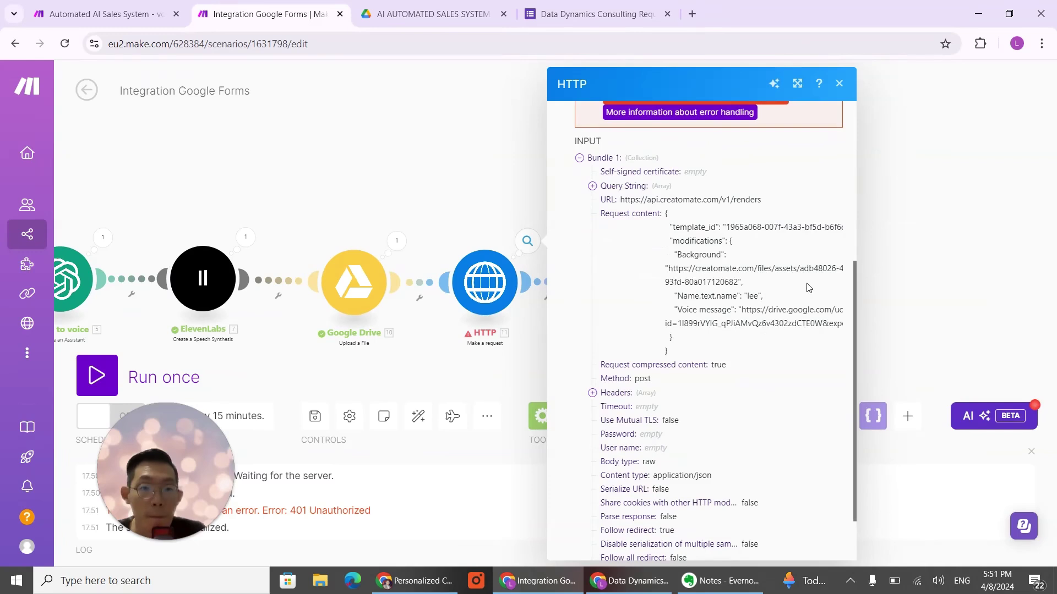
left_click(839, 84)
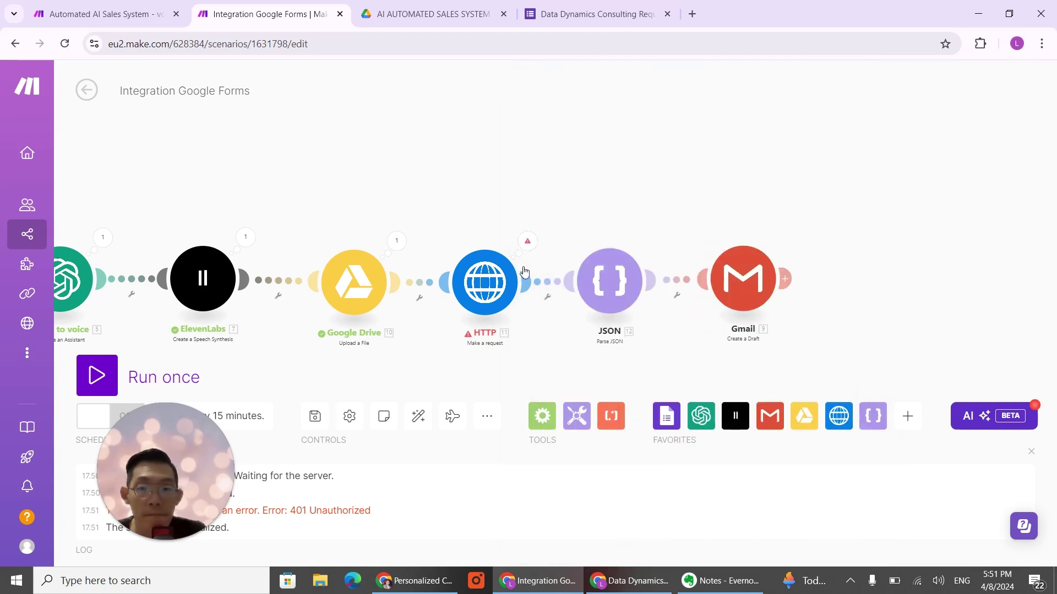
Step: Copy 'Authorization' from Creatomate's API example into the HTTP header name, undoing the wrong first paste
left_click(486, 292)
scroll(676, 297, "down", 2)
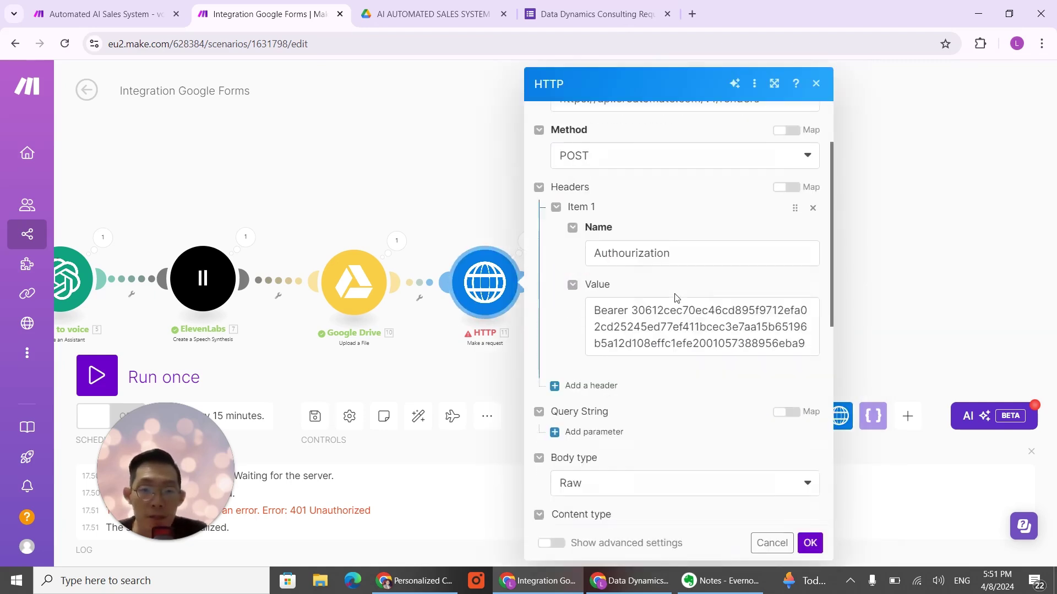
scroll(676, 298, "down", 1)
left_click(684, 206)
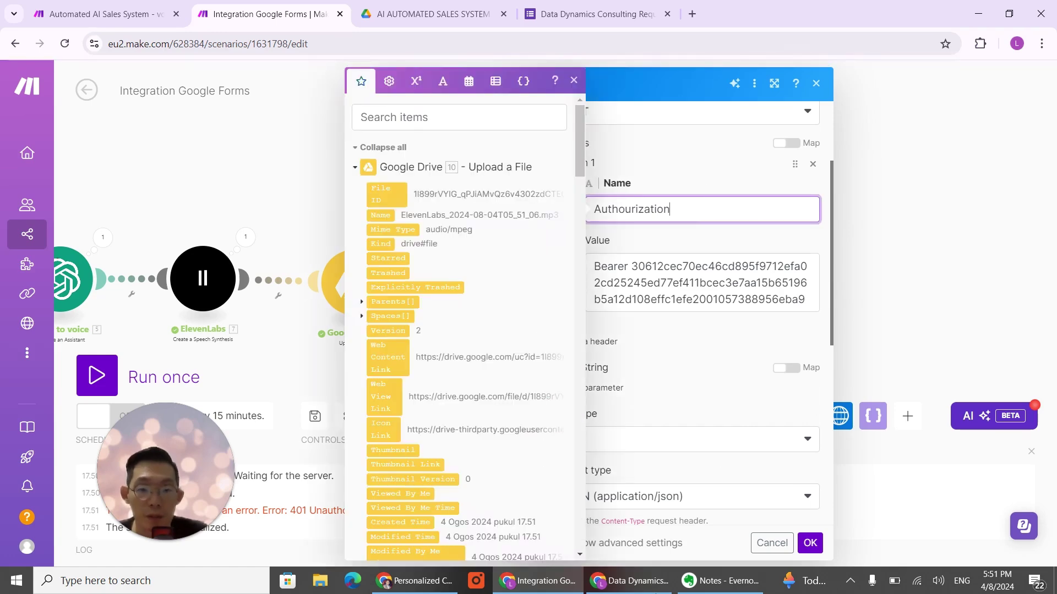
left_click(426, 582)
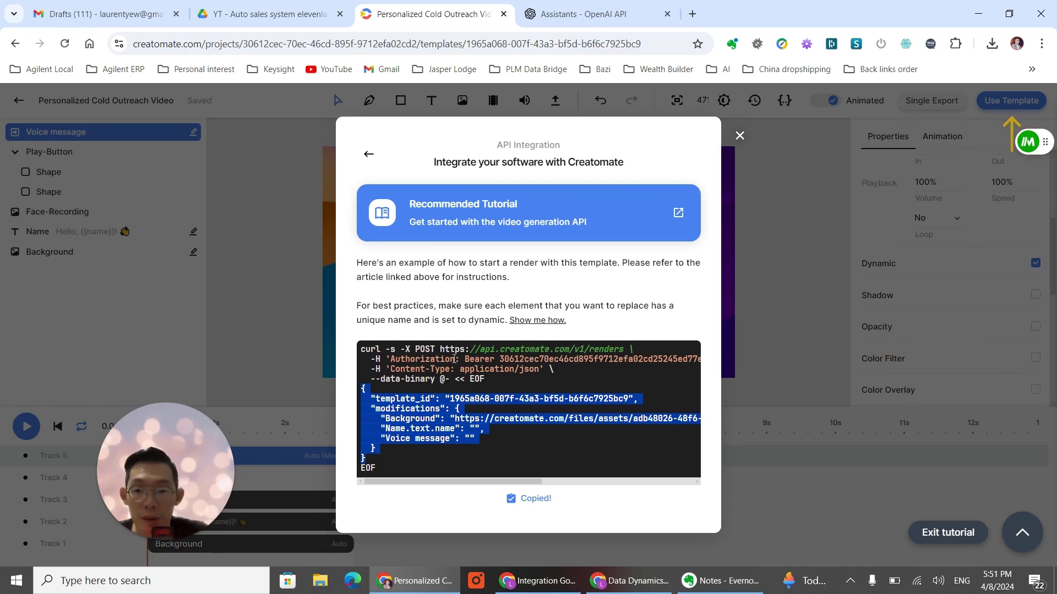
left_click_drag(454, 359, 392, 358)
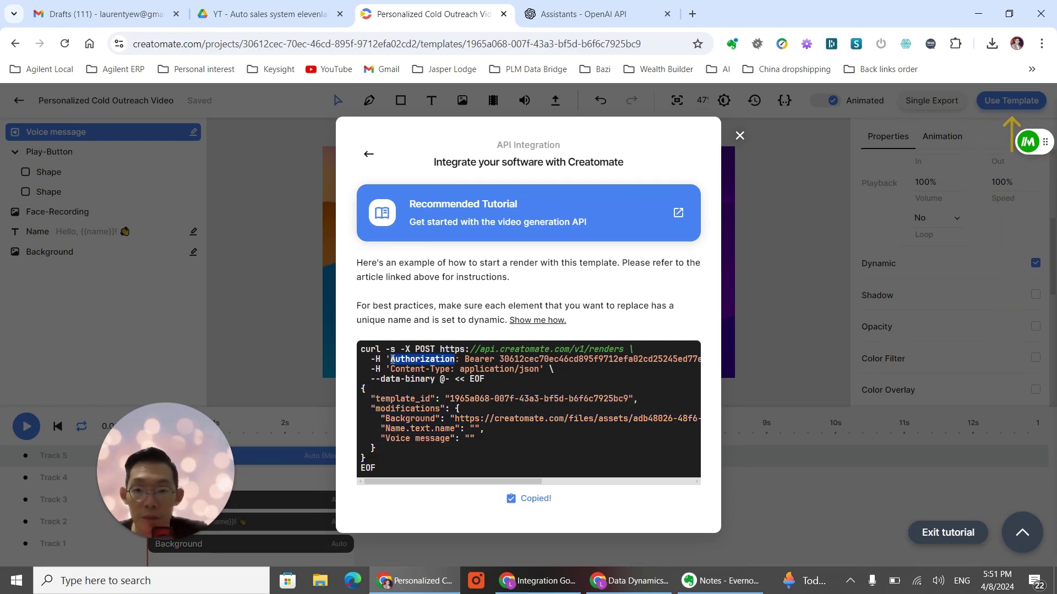
left_click(539, 581)
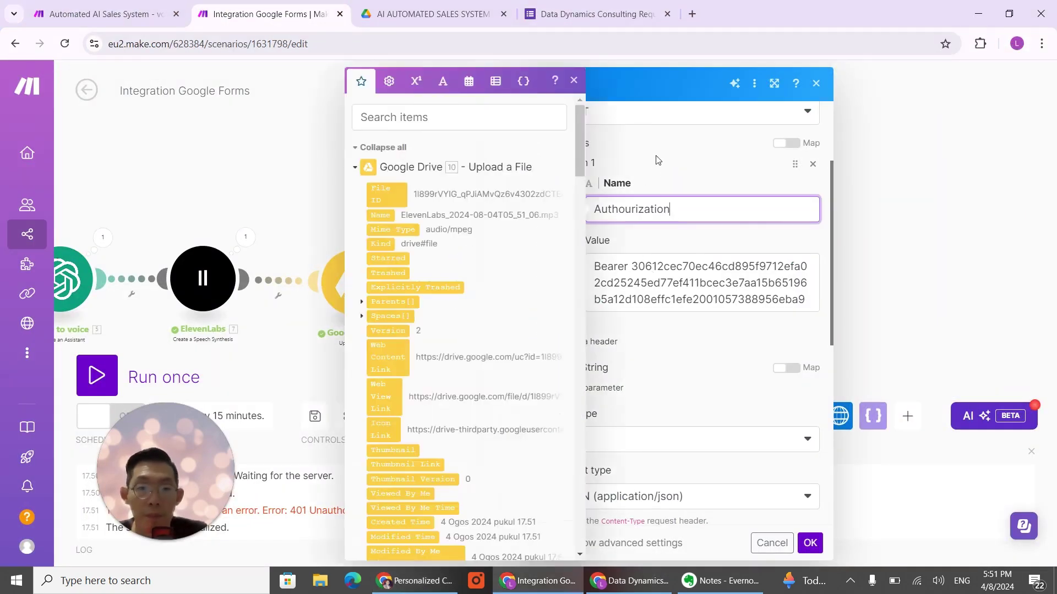
left_click_drag(683, 211, 512, 217)
key("ctrl+v")
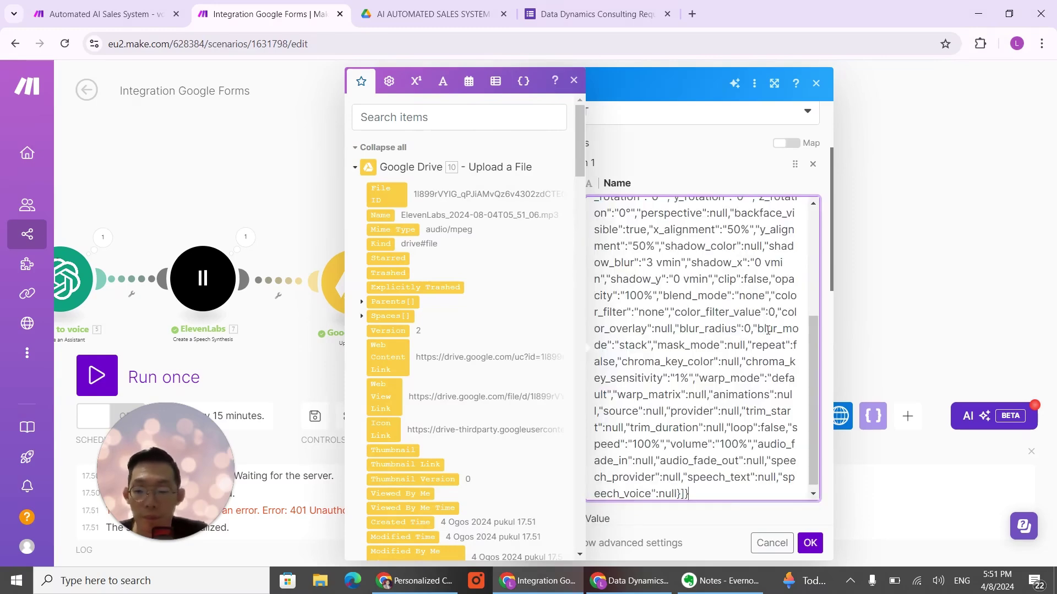
key("ctrl+z")
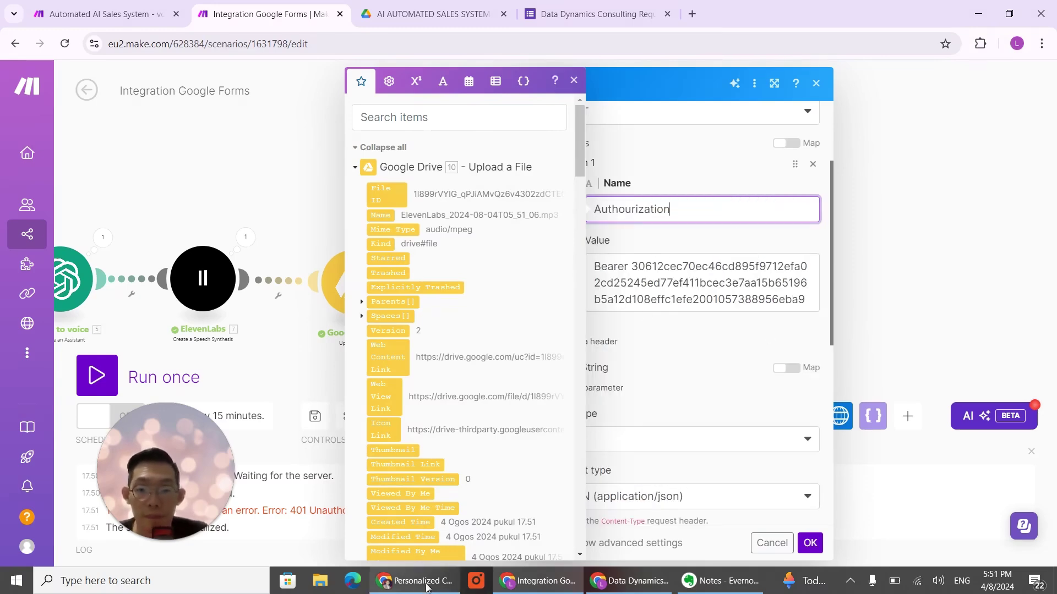
Step: Recopy 'Authorization' and paste it over the misspelled Authourization header name
left_click(417, 581)
right_click(437, 361)
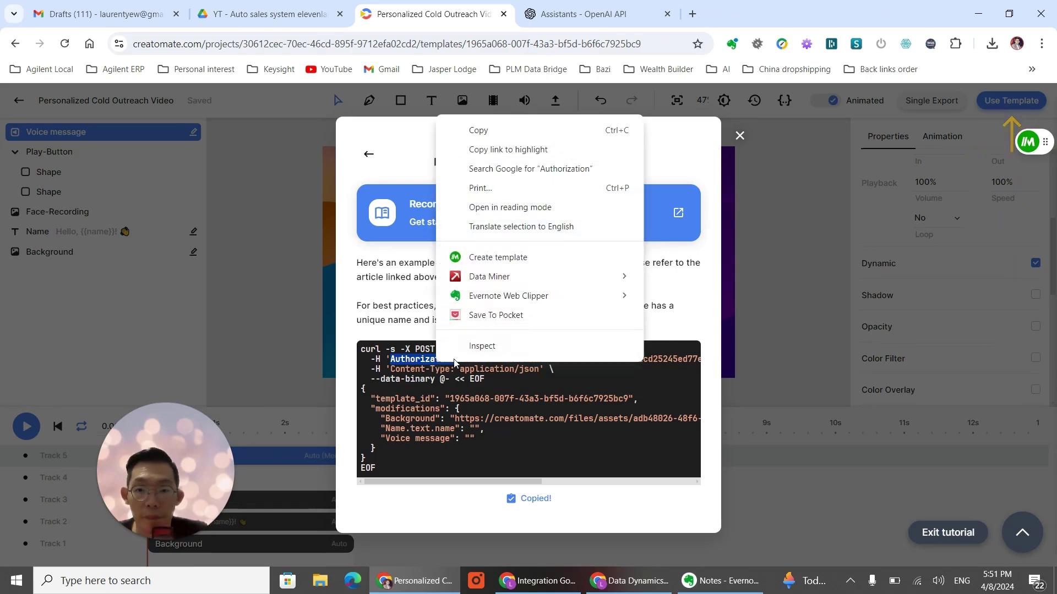
left_click(482, 130)
left_click(538, 580)
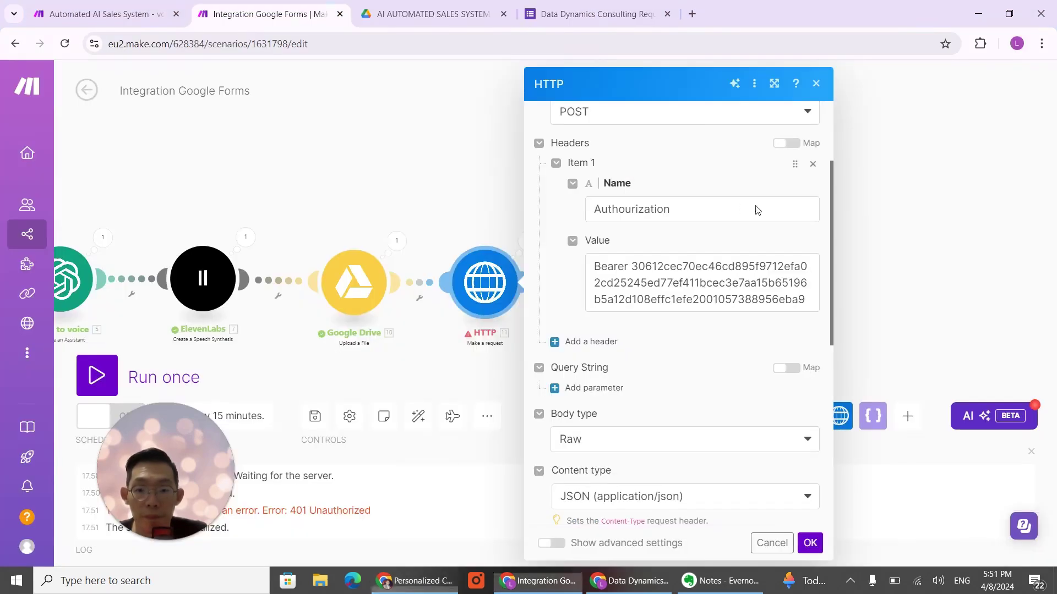
left_click(729, 214)
double_click(729, 215)
key("ctrl+v")
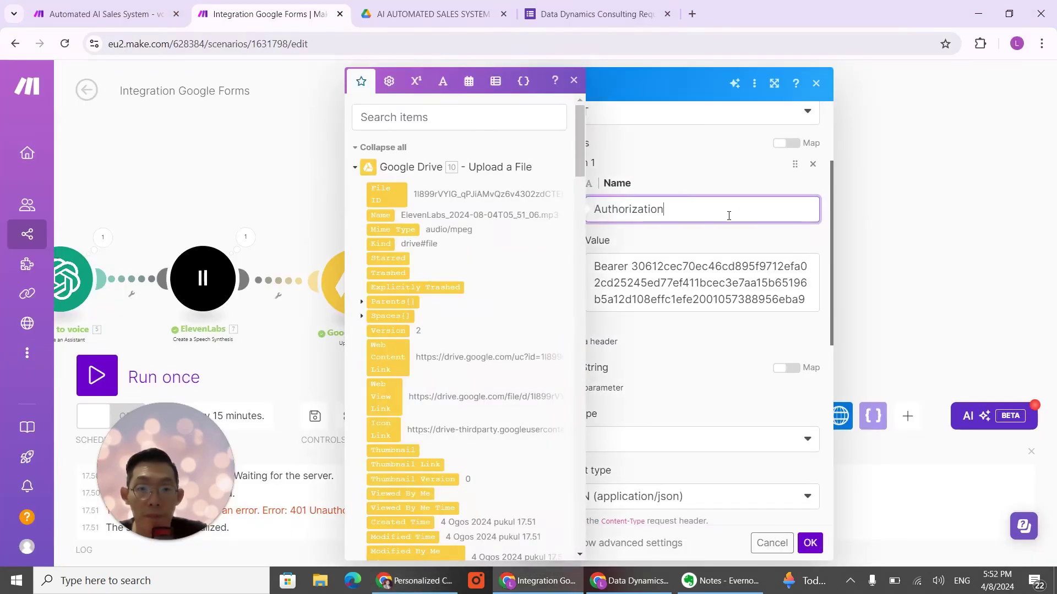
left_click(810, 543)
Step: Save the HTTP module settings and run the HTTP module on its own
left_click(809, 543)
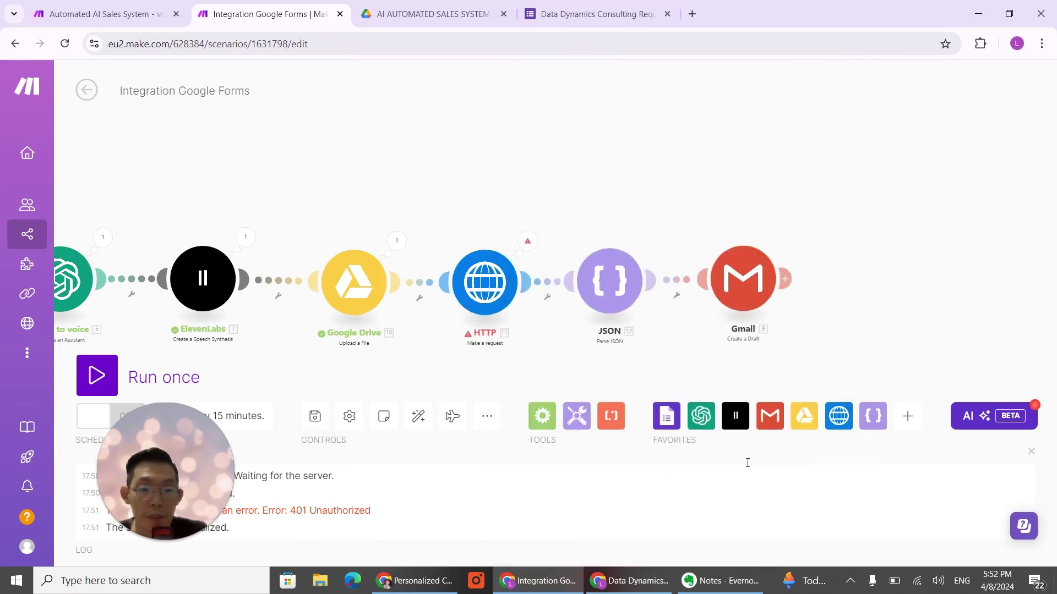
right_click(611, 293)
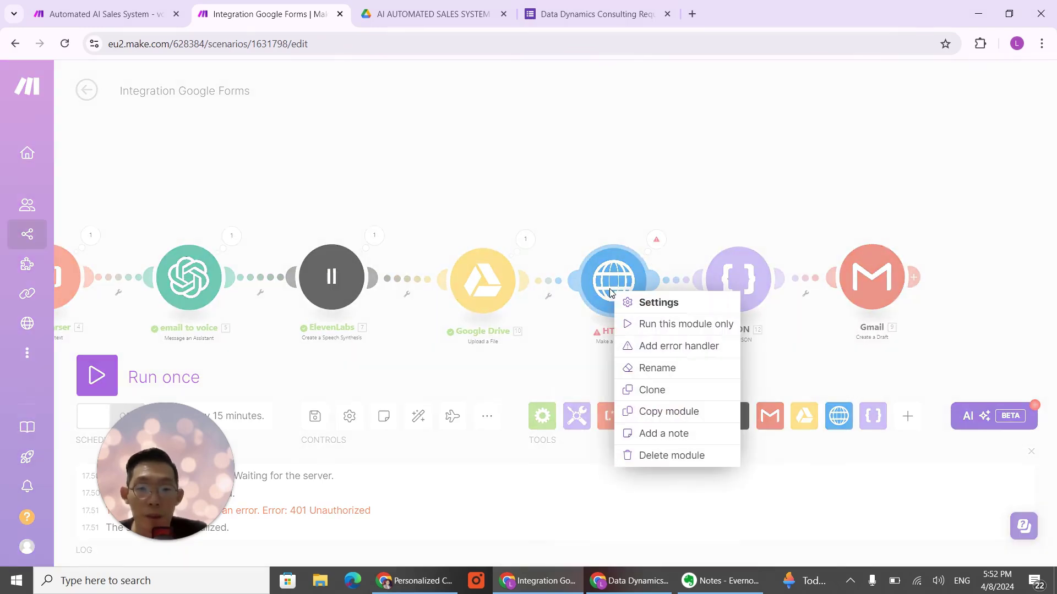
left_click(685, 324)
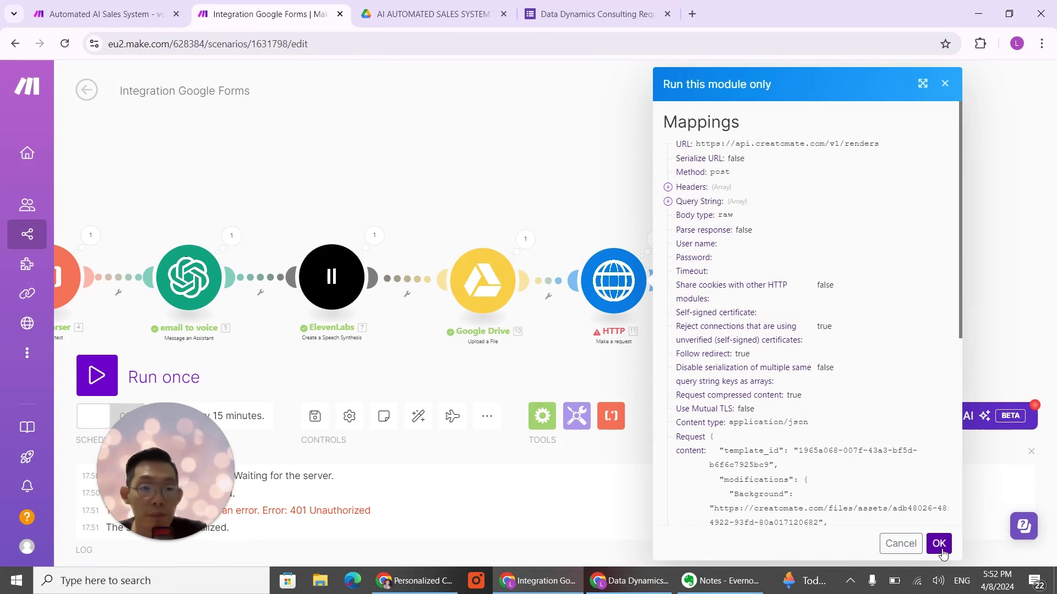
scroll(881, 430, "down", 4)
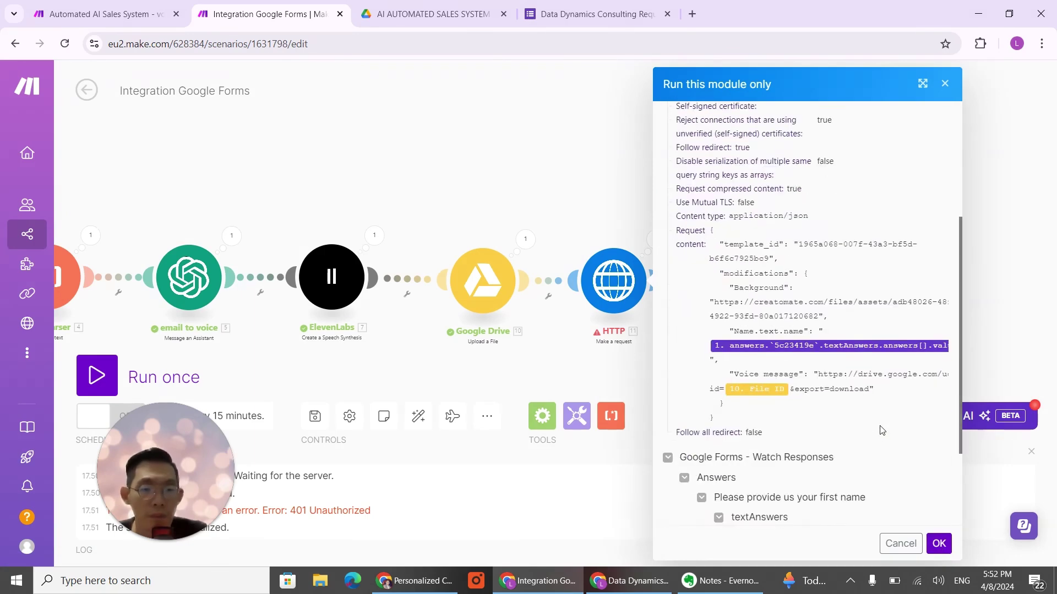
left_click(938, 545)
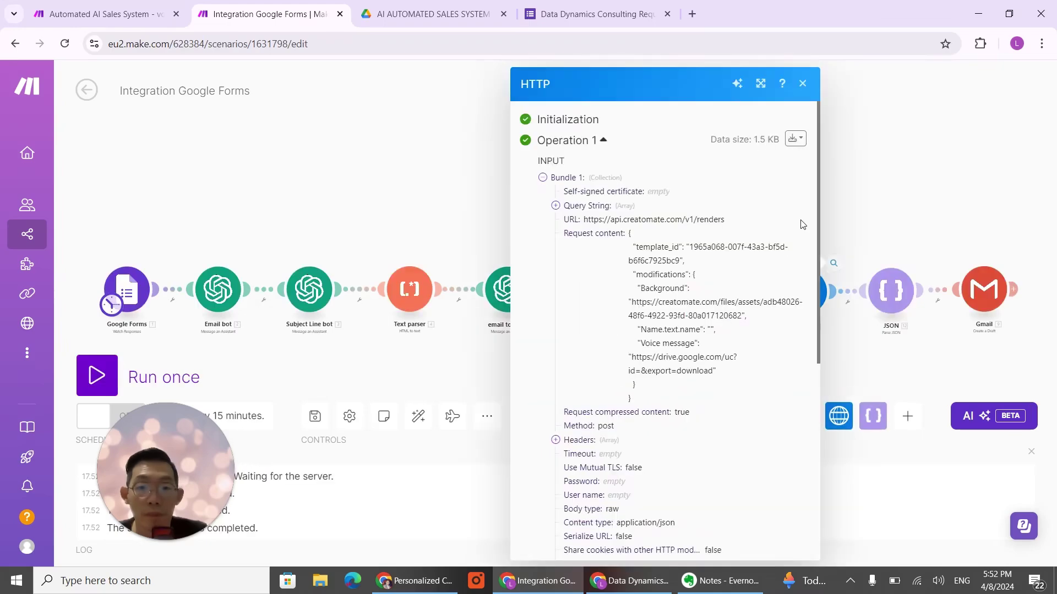
Step: Inspect the HTTP operation details showing the Creatomate render request that was sent
left_click(938, 176)
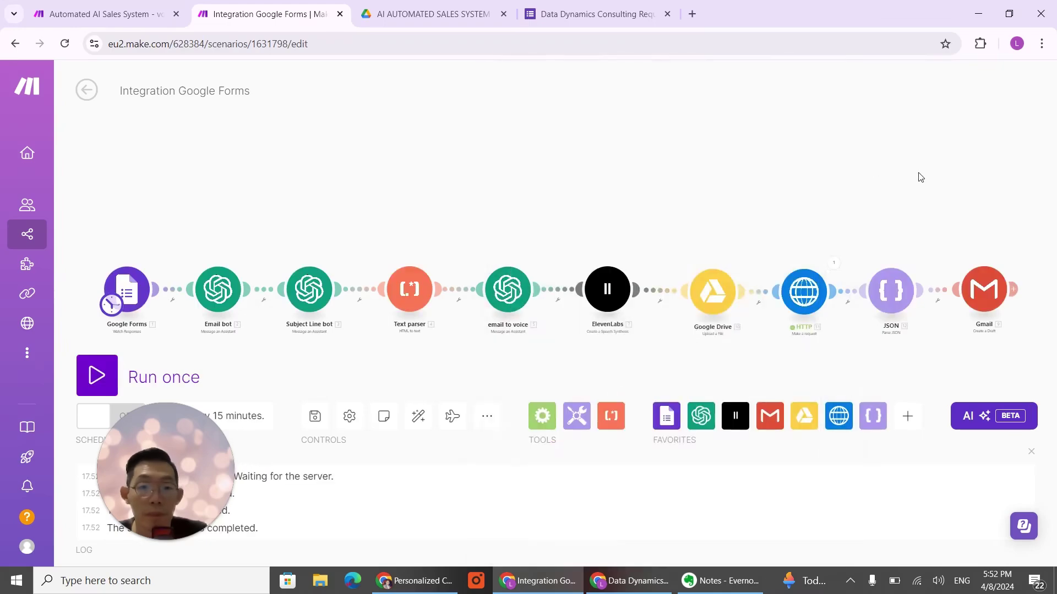
left_click(830, 268)
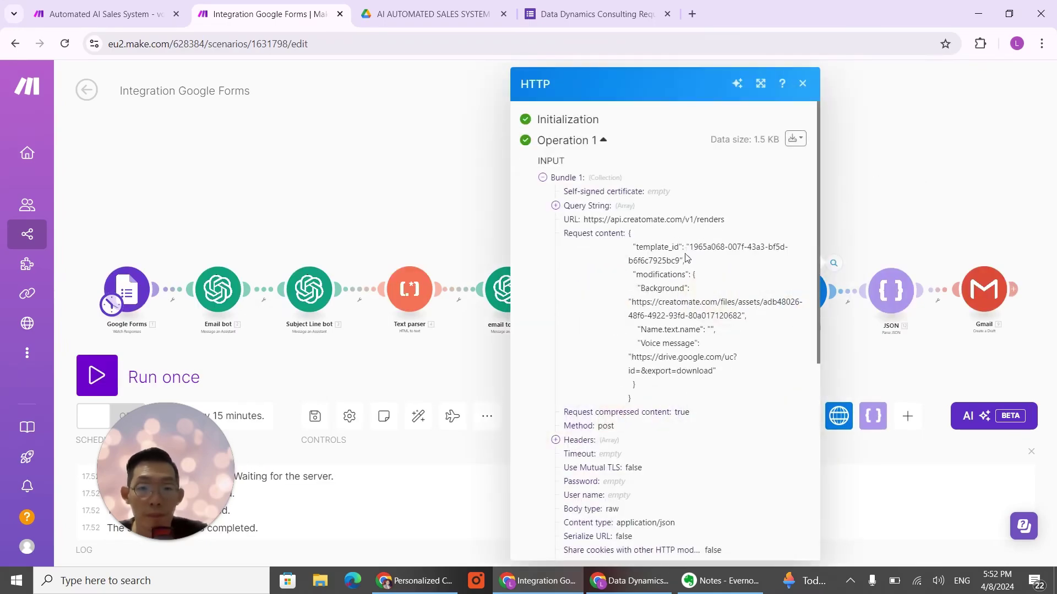
scroll(696, 297, "down", 3)
scroll(699, 297, "up", 3)
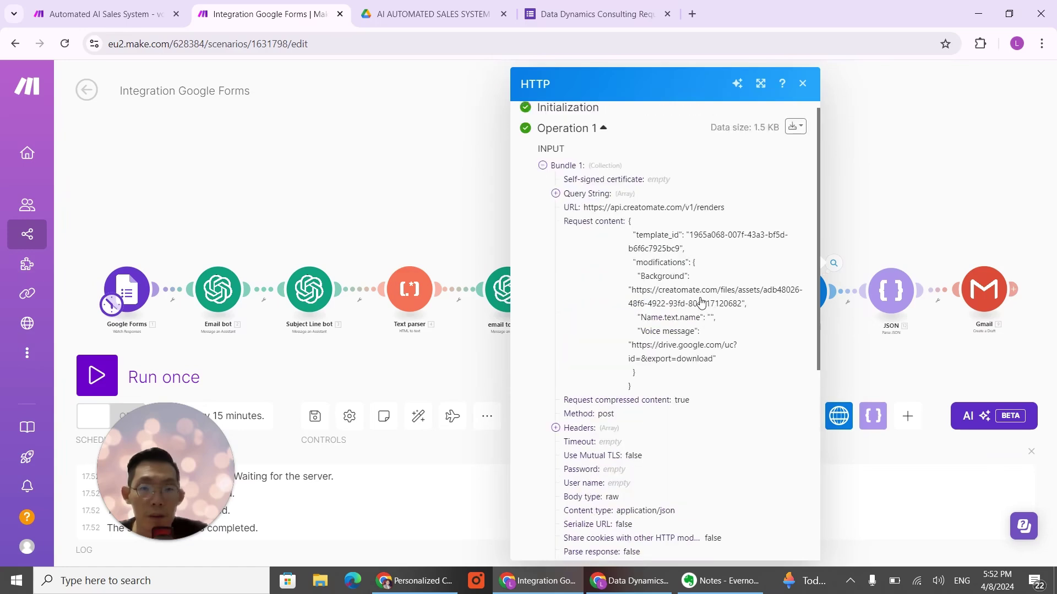
left_click(901, 214)
Step: Run the whole scenario once, from Google Forms through ElevenLabs, Drive, HTTP, JSON and Gmail
left_click(108, 376)
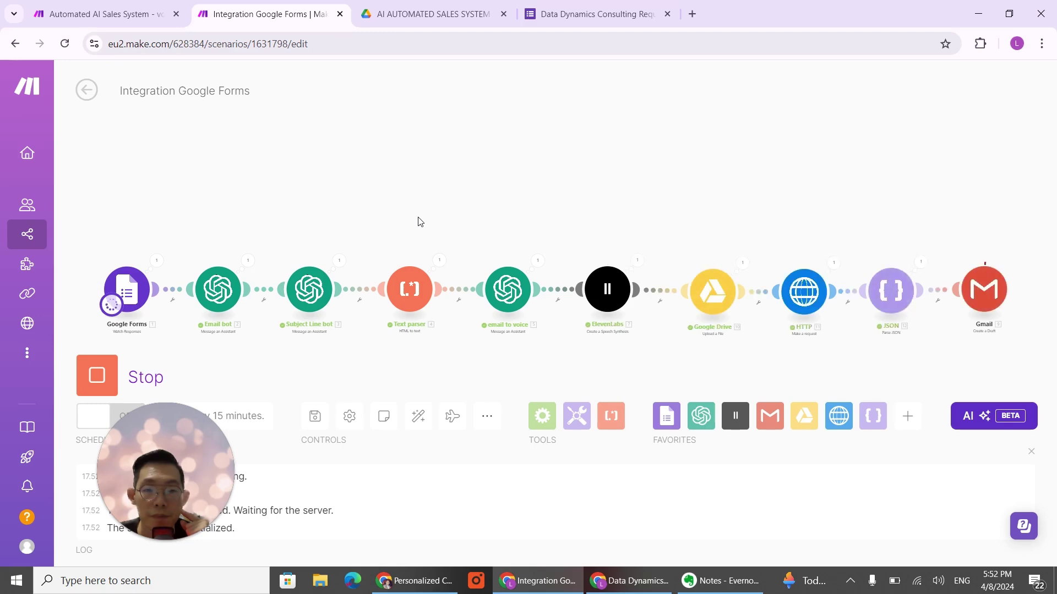
left_click_drag(879, 204, 577, 221)
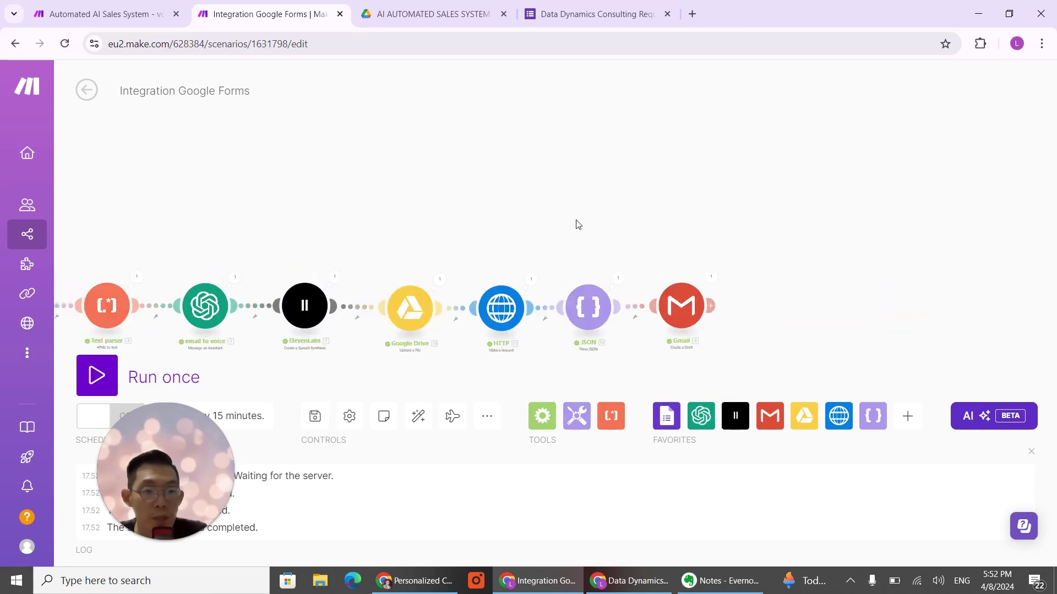
scroll(576, 221, "up", 2)
left_click_drag(684, 282, 649, 203)
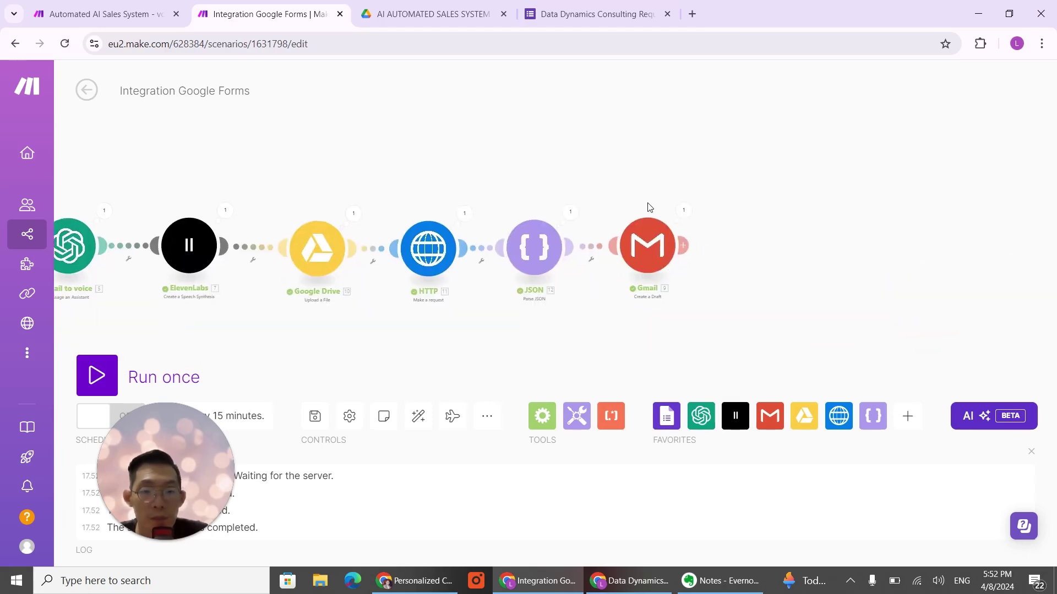
left_click(570, 216)
scroll(705, 361, "down", 1)
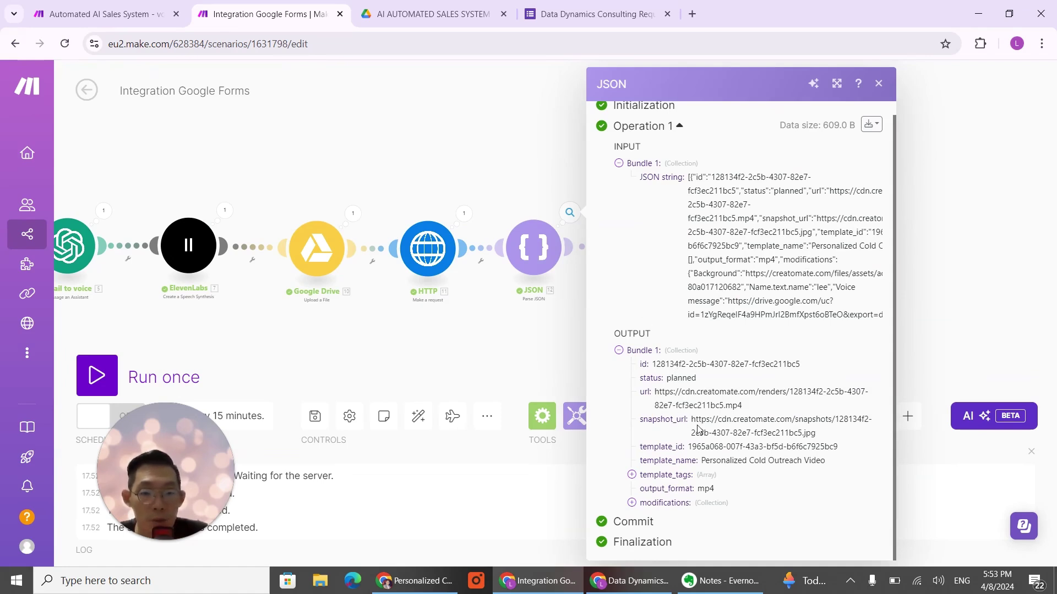
left_click(953, 256)
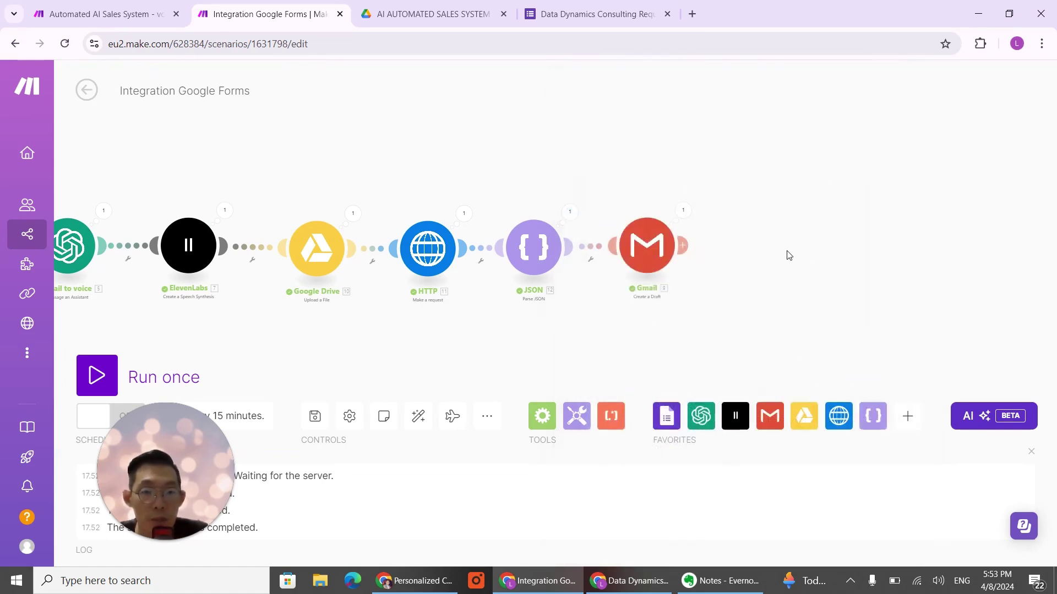
Step: Map the Parse JSON '12. url' into the Gmail content's video src and Watch Video Here href, then save
scroll(798, 377, "down", 3)
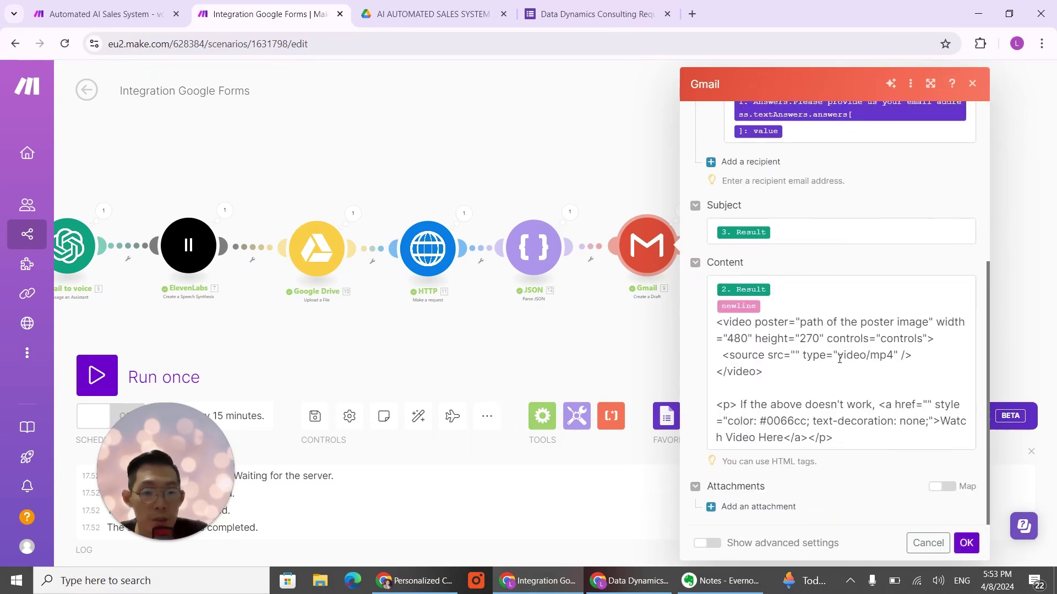
left_click(796, 355)
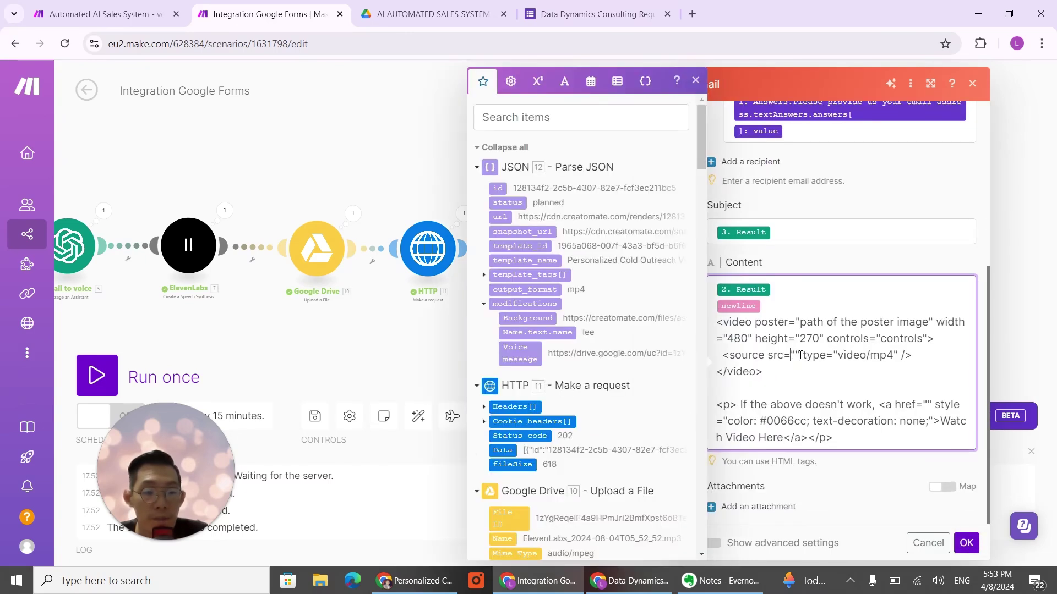
left_click_drag(500, 217, 798, 357)
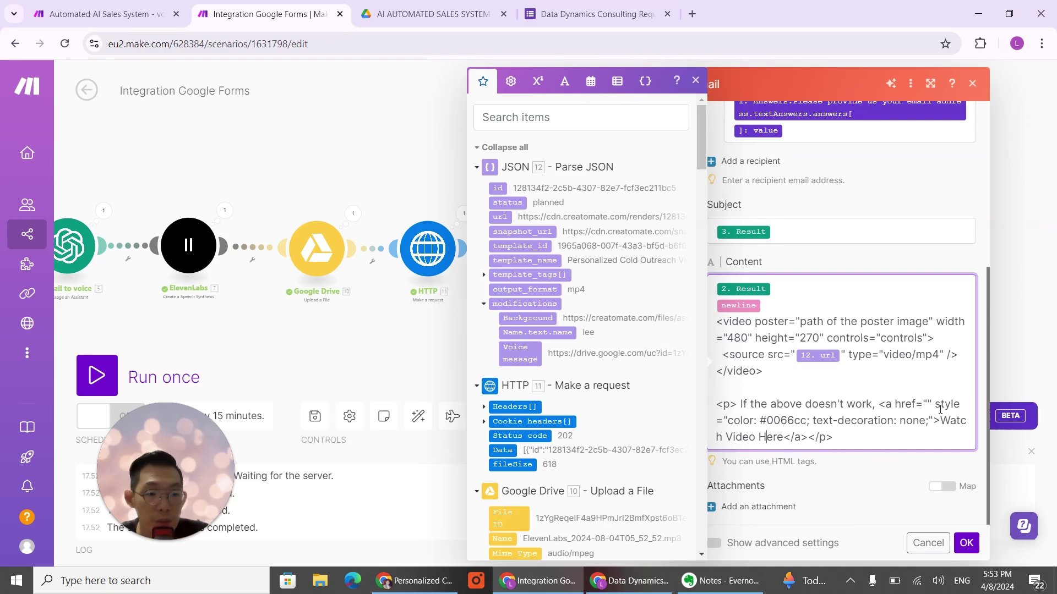
left_click(500, 217)
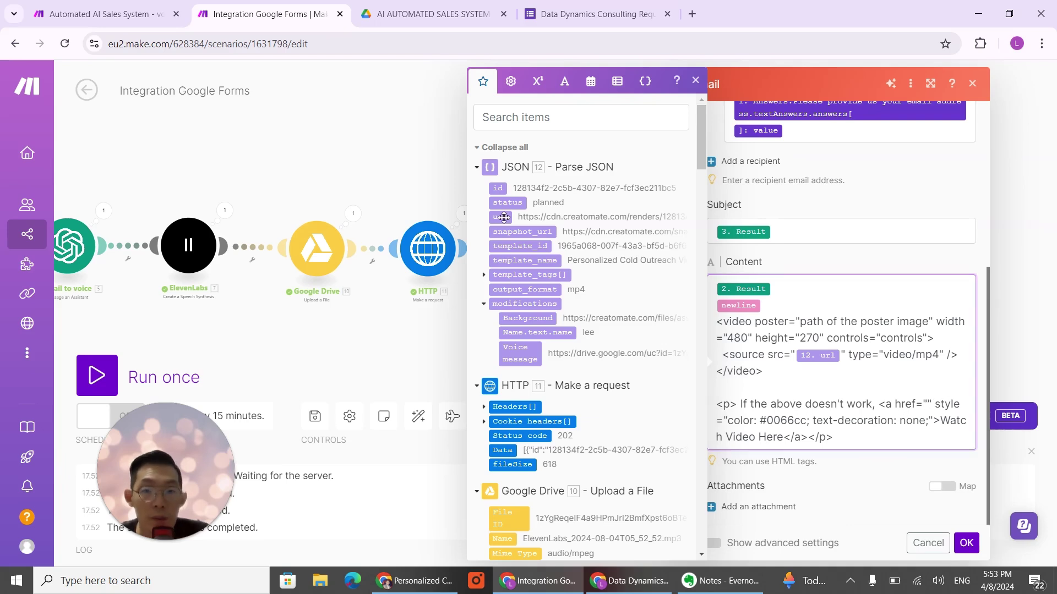
left_click(966, 543)
scroll(630, 333, "down", 4)
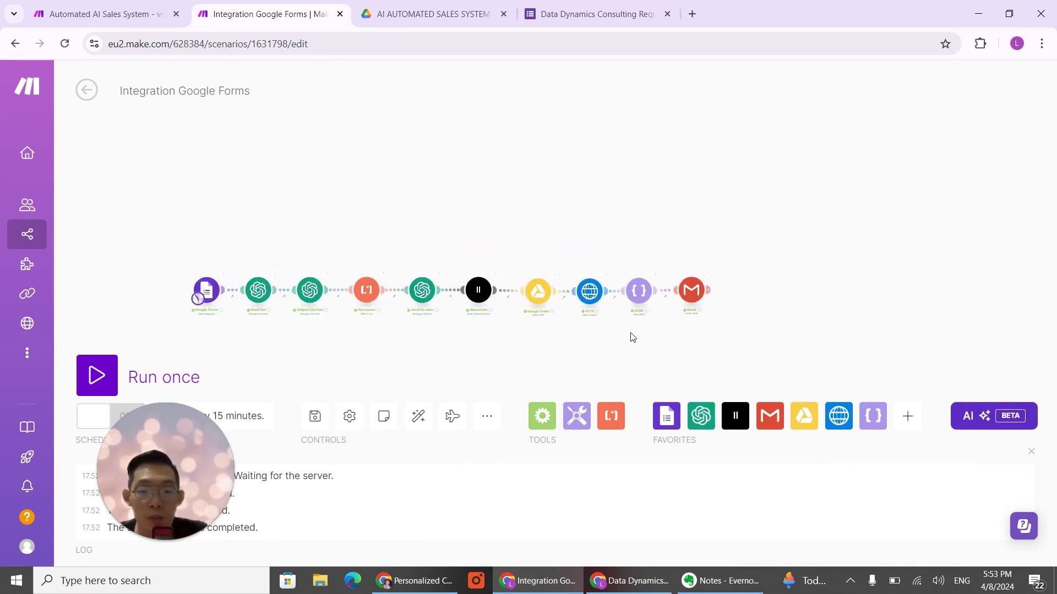
left_click_drag(524, 343, 665, 317)
Step: Start a fresh form response and enter the test customer's first name, last name and e-mail
scroll(681, 321, "up", 3)
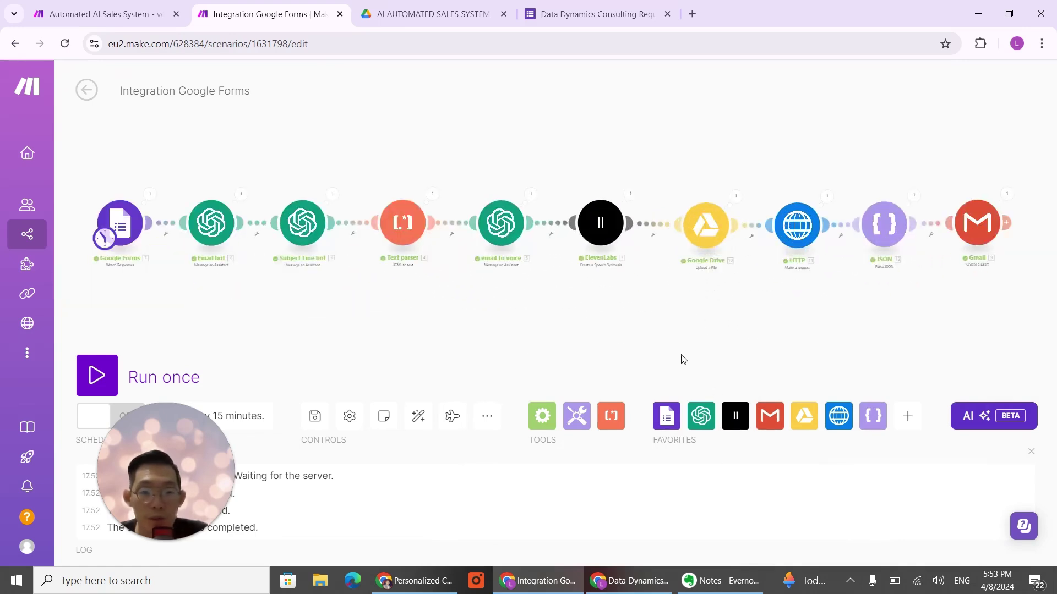
left_click(622, 579)
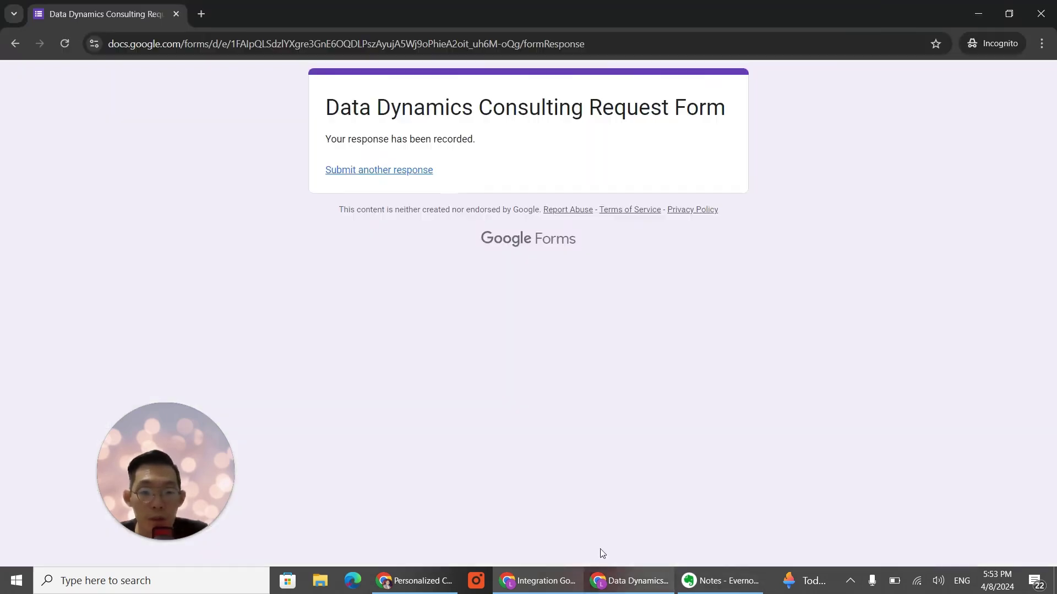
left_click(366, 174)
left_click(400, 254)
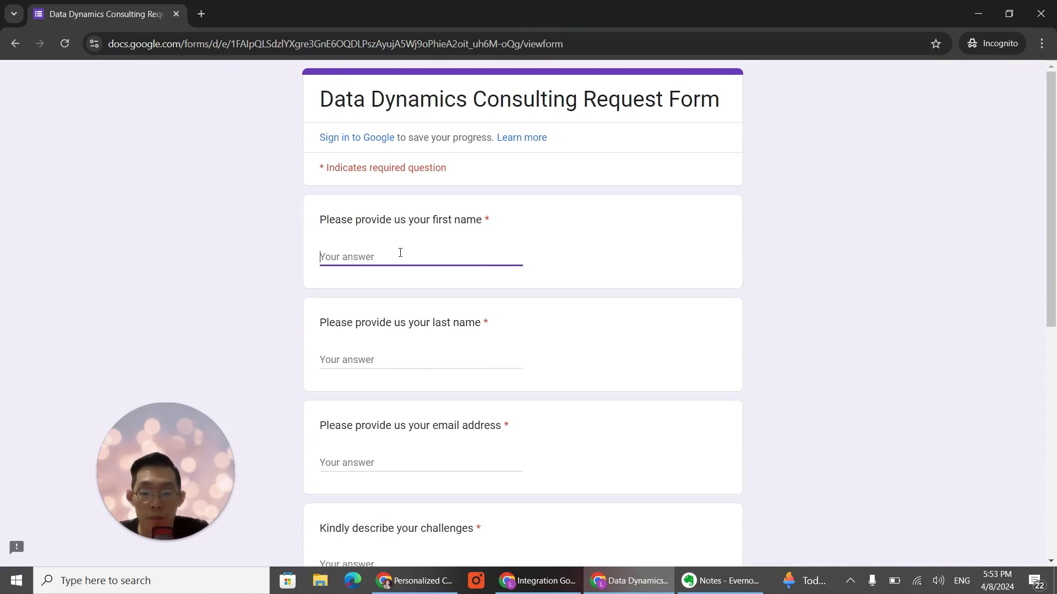
type("u")
key("BackSpace")
key("Tab")
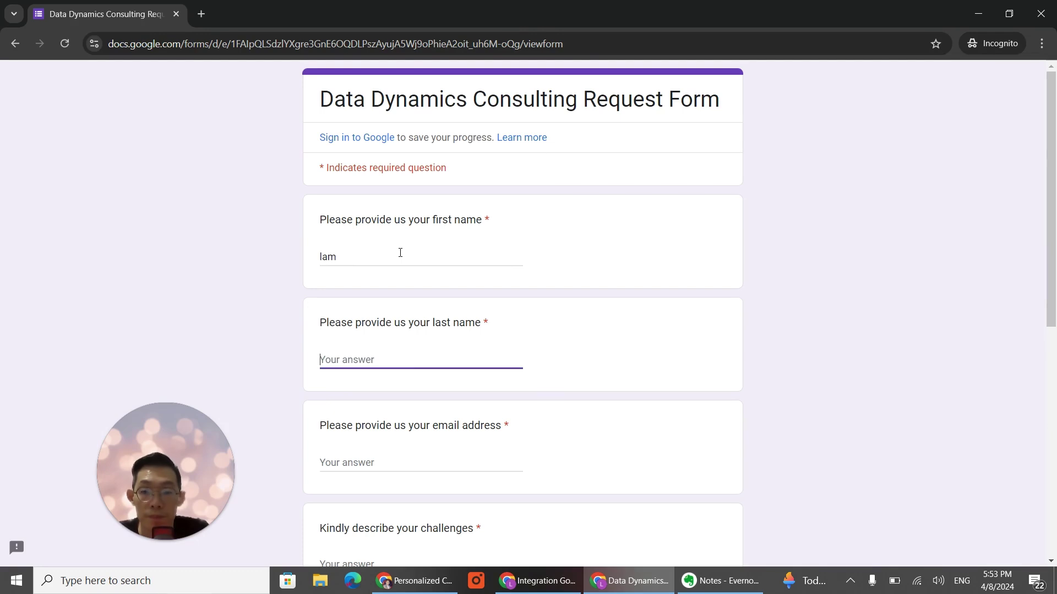
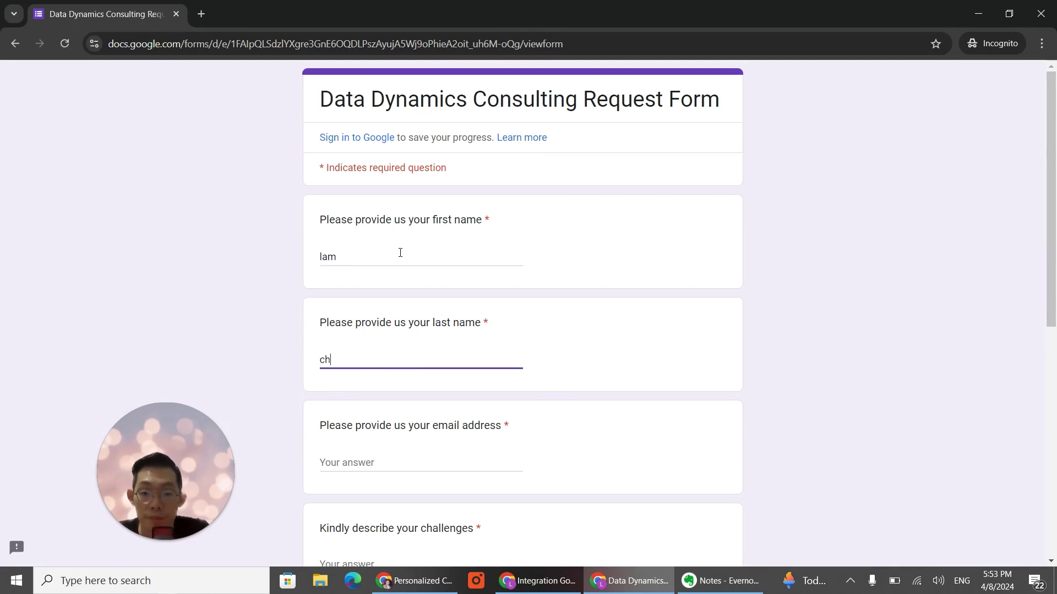
key("Tab")
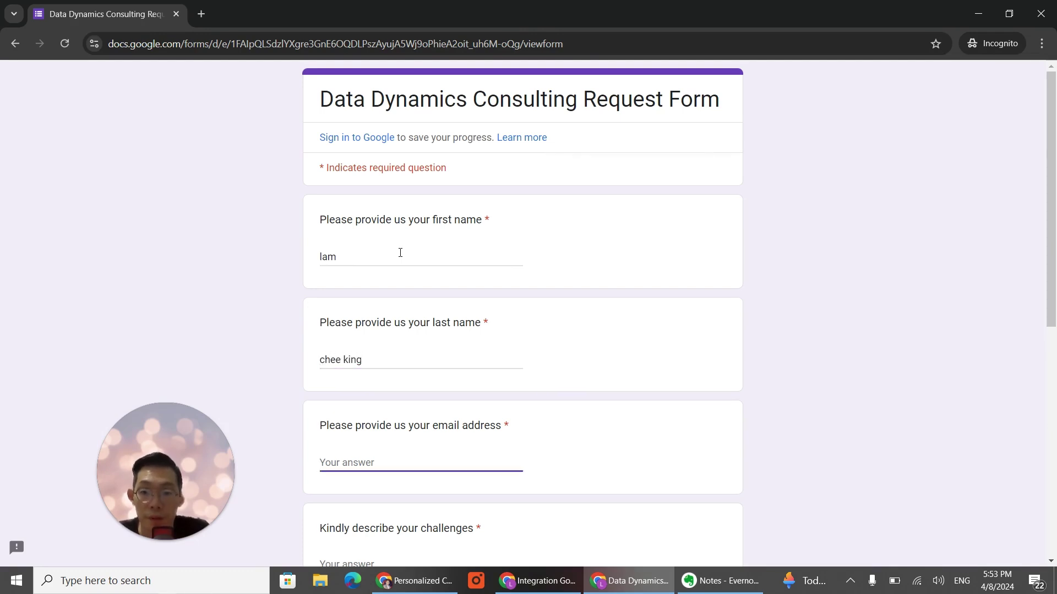
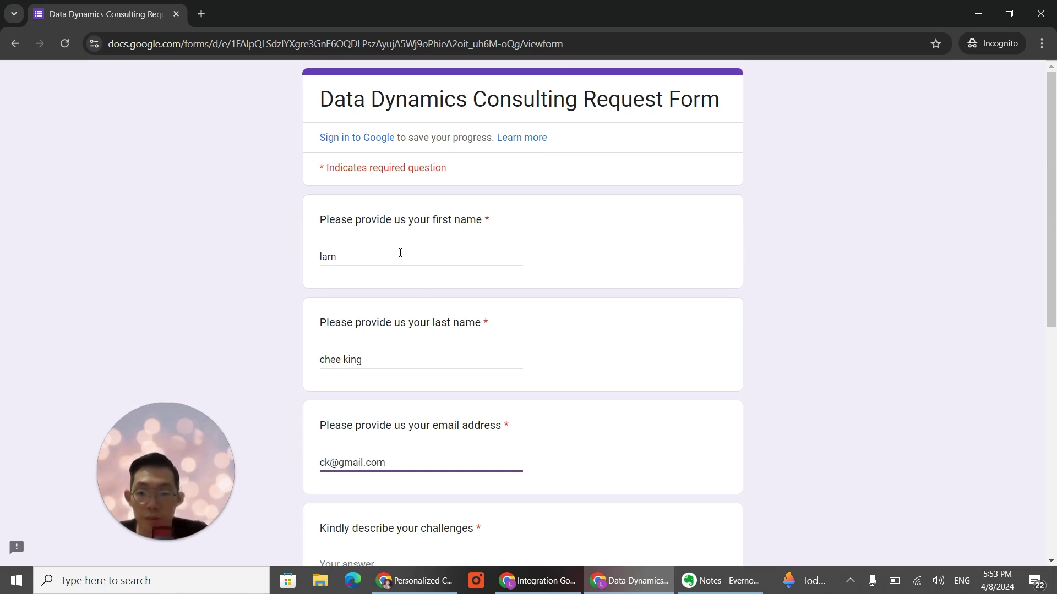
Step: Answer challenges with 'spend too much time on customer service' and the dream outcome with automating customer service
scroll(489, 422, "down", 3)
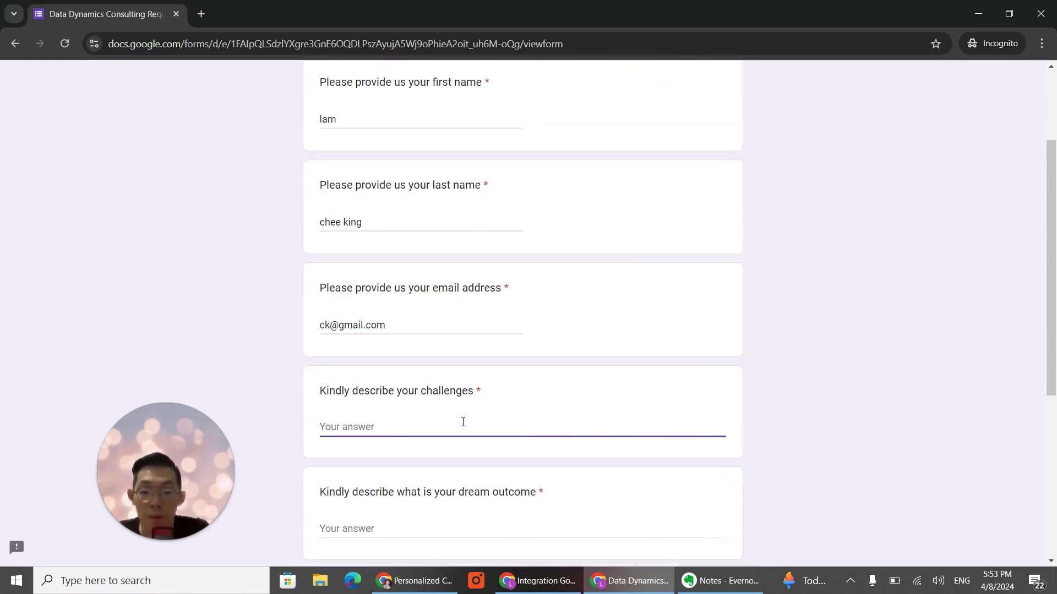
type("too many")
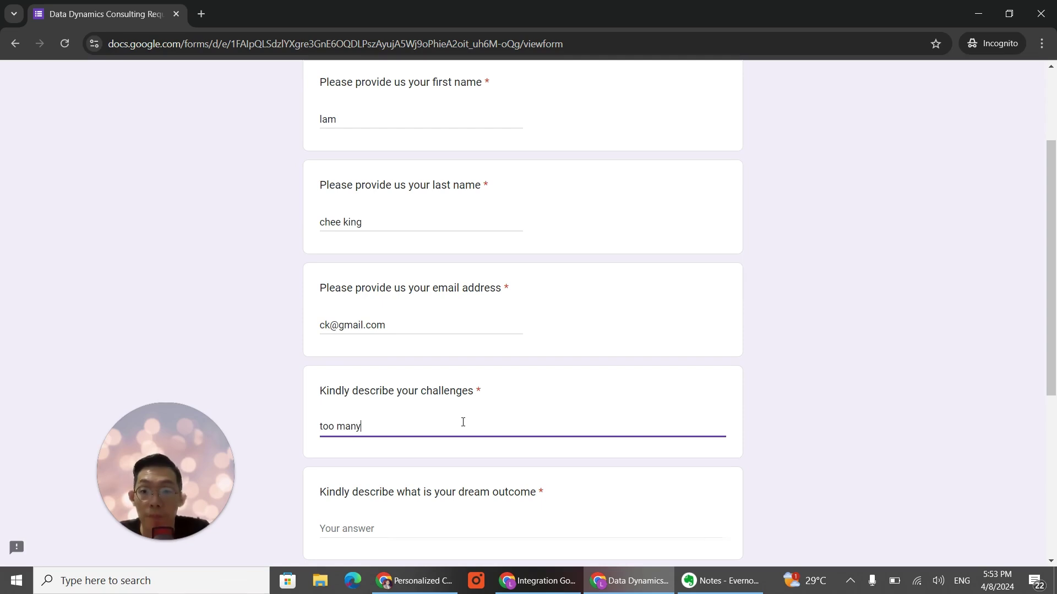
type("n")
key("BackSpace")
key("BackSpace")
key("BackSpace")
key("BackSpace")
key("BackSpace")
key("BackSpace")
key("BackSpace")
type("spend")
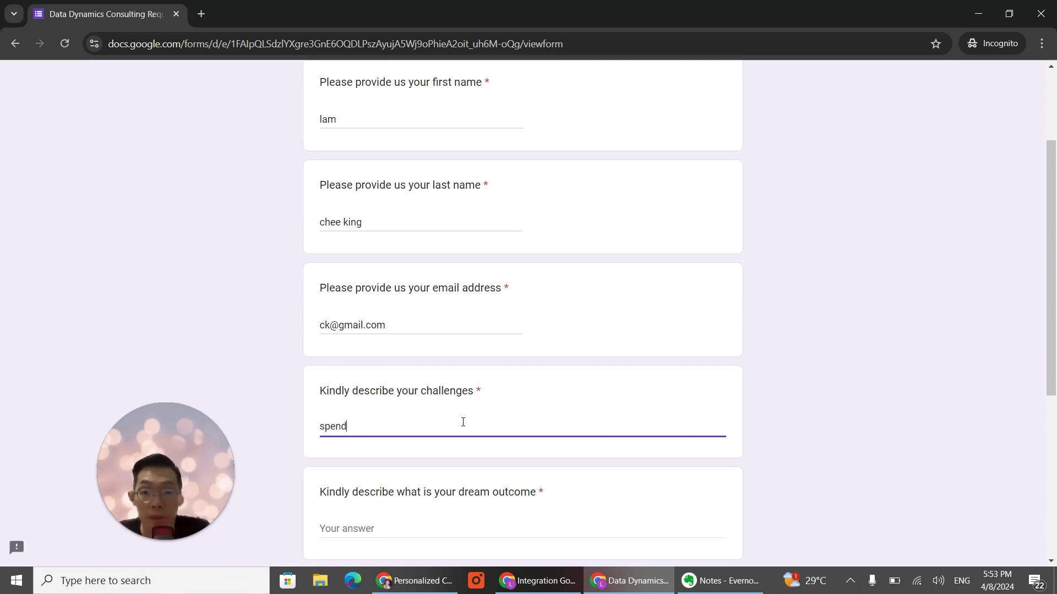
type(" too much time on ")
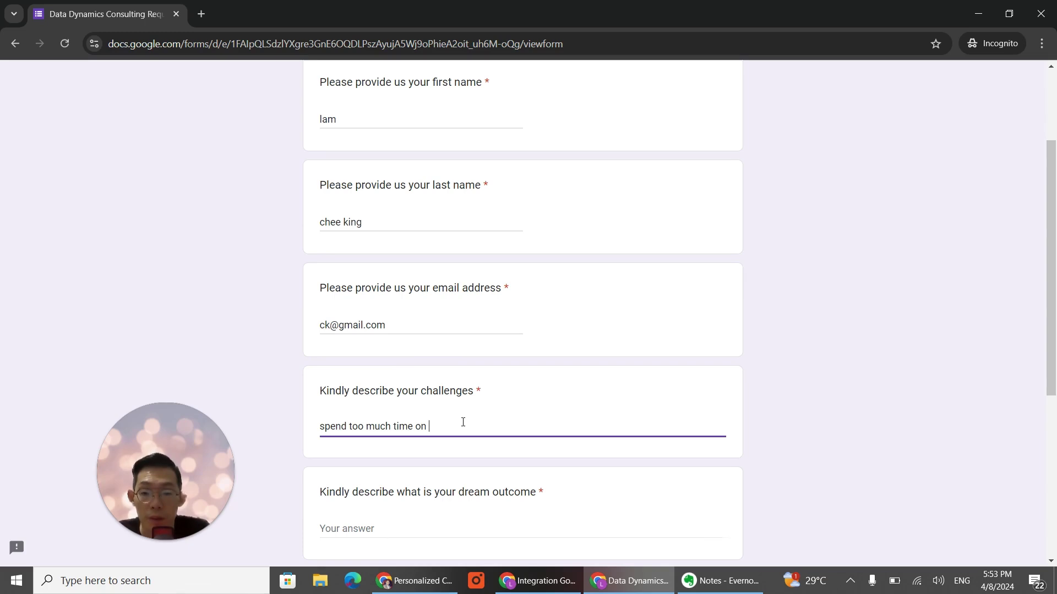
type("custoemr service")
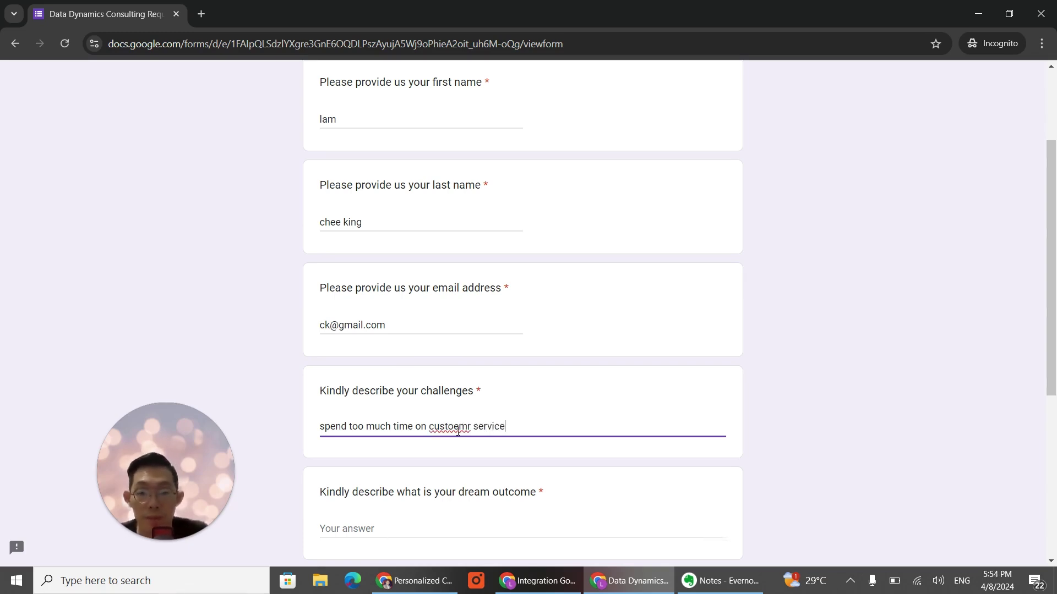
right_click(457, 431)
left_click(517, 183)
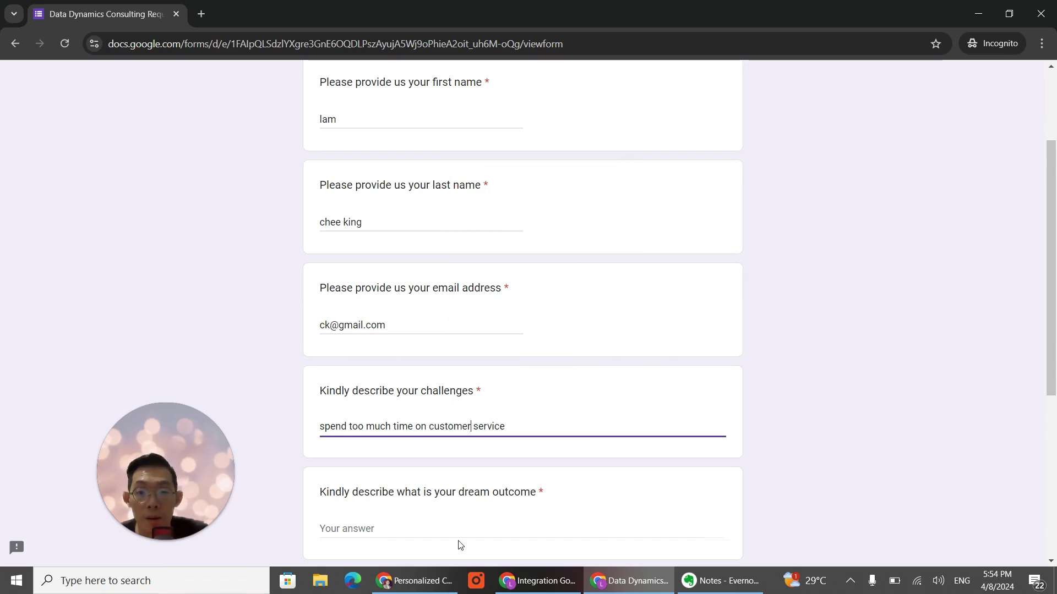
left_click(464, 520)
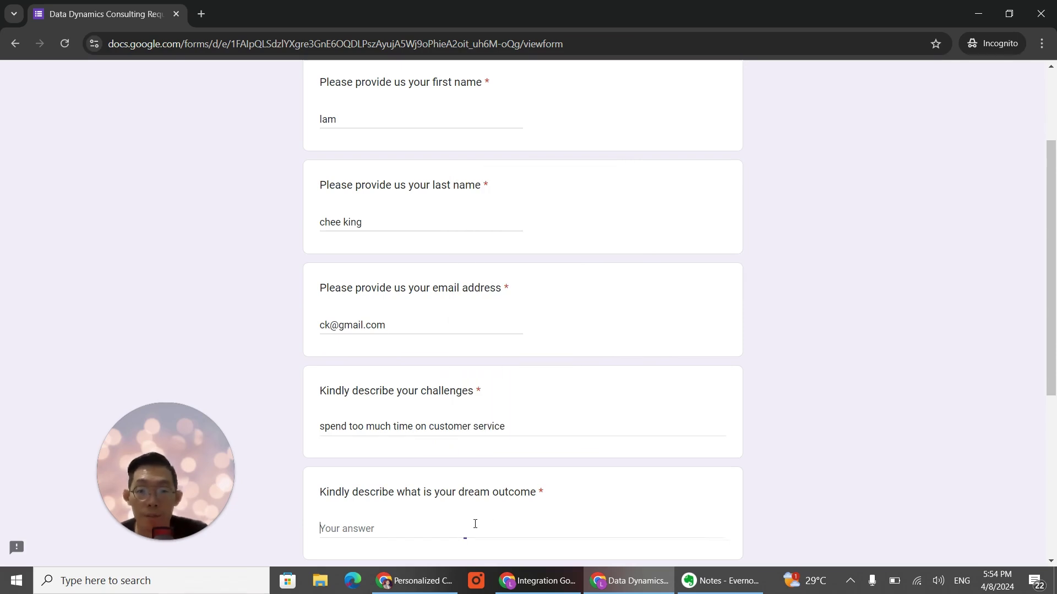
type("autom")
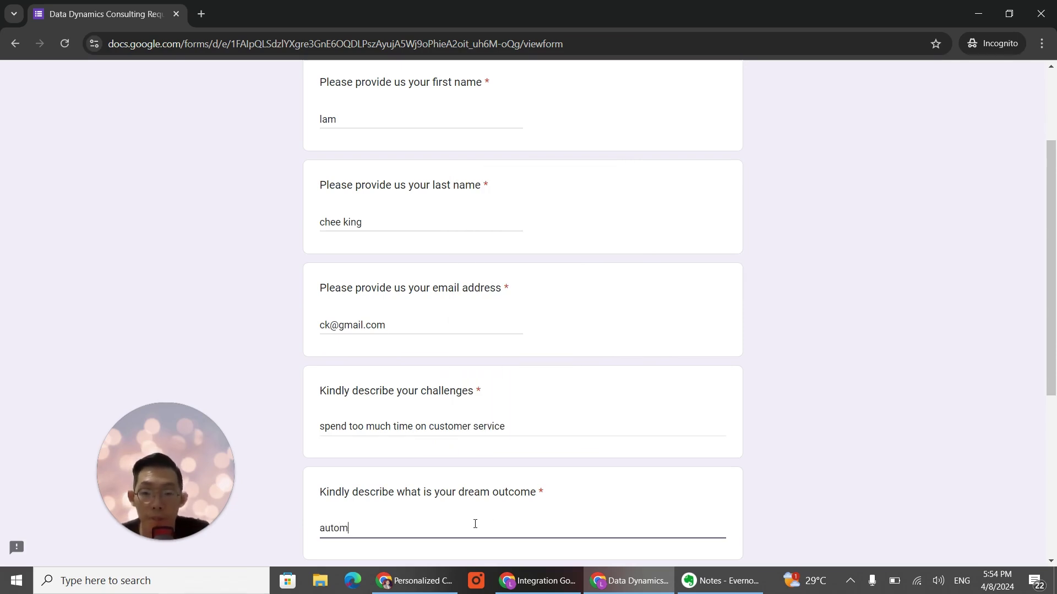
type("ate my cus")
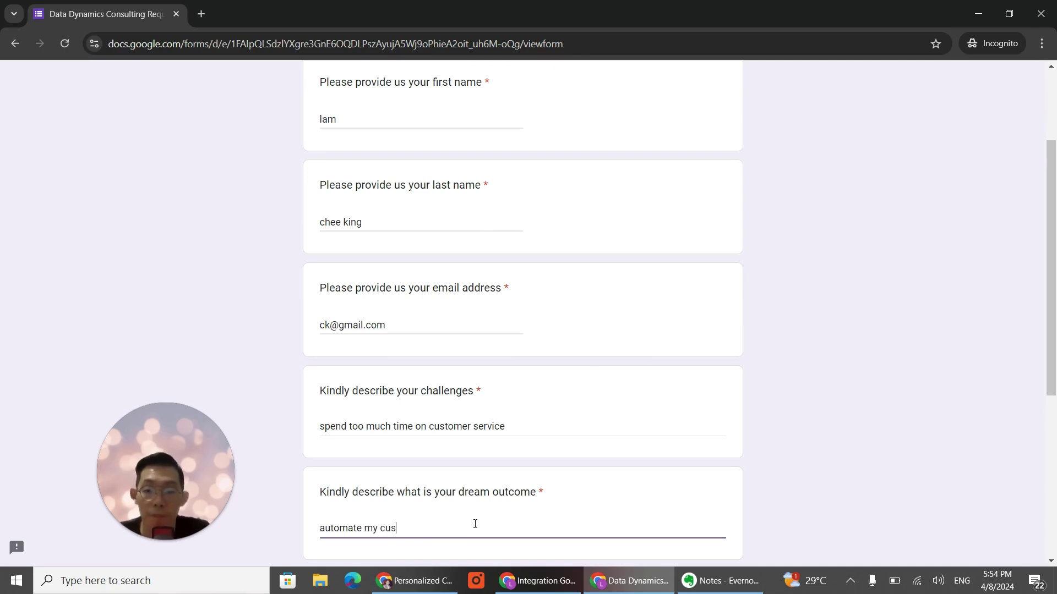
type("tomer servvi")
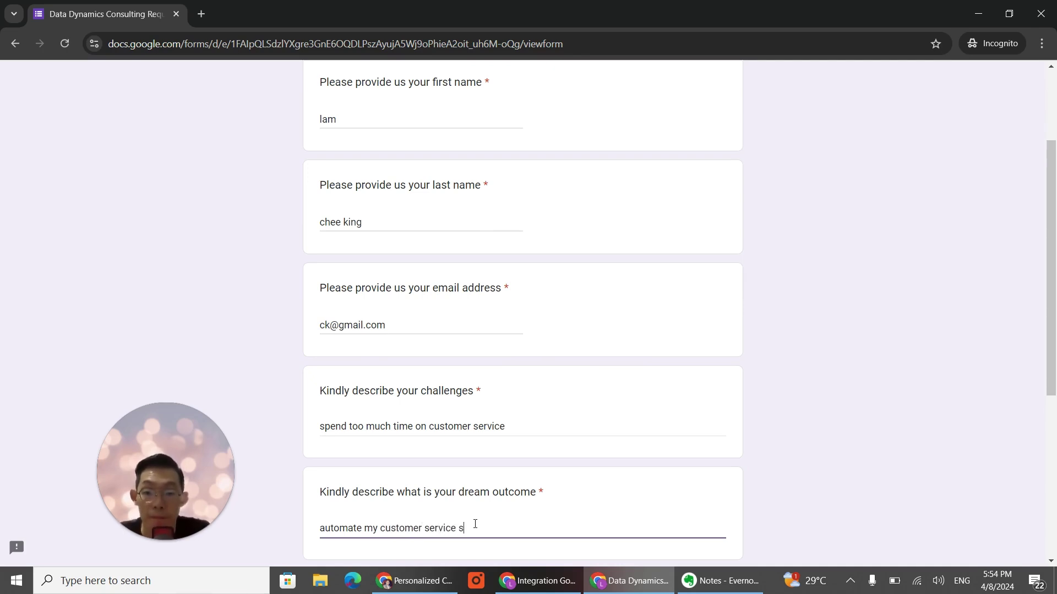
type("ce so I c")
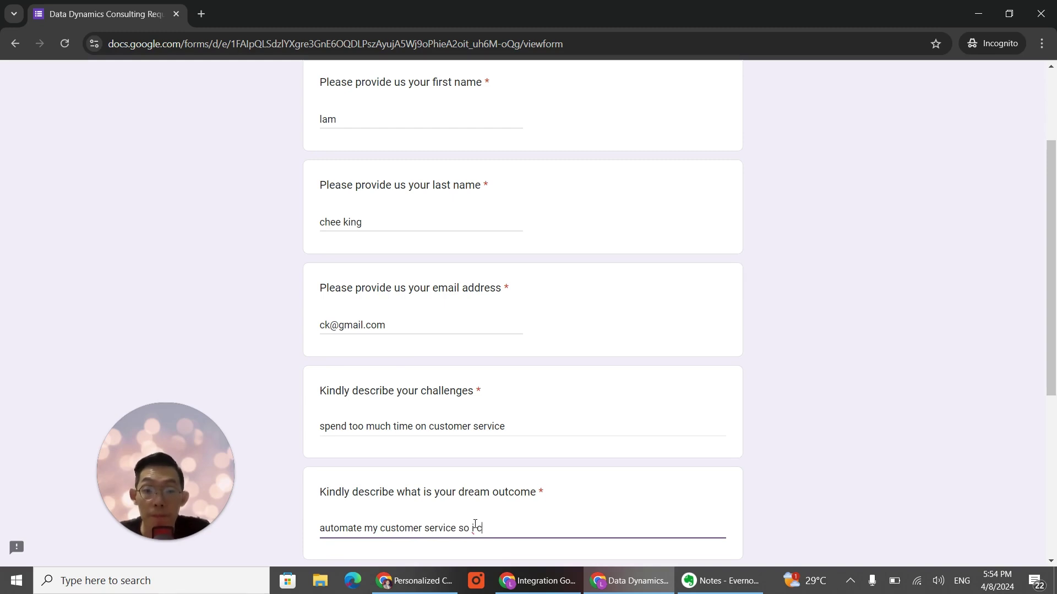
type("am do")
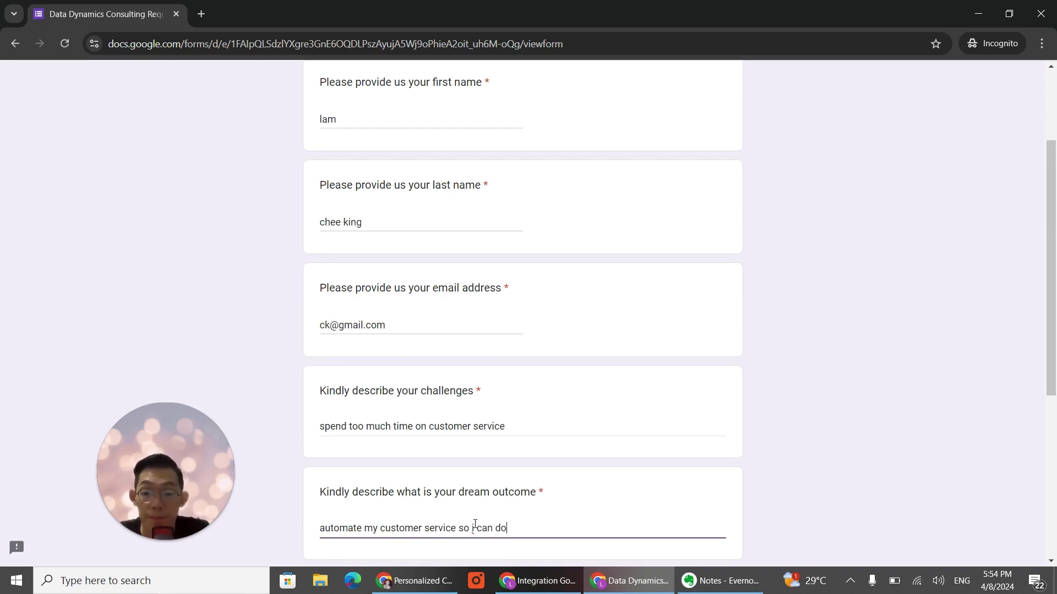
type(" other opera")
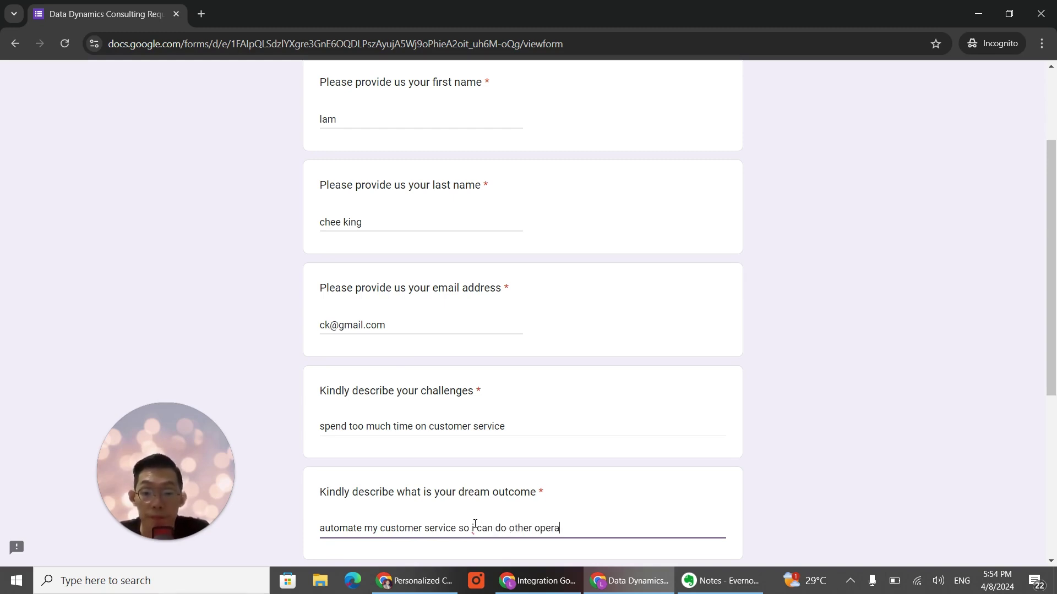
type("tional tasks")
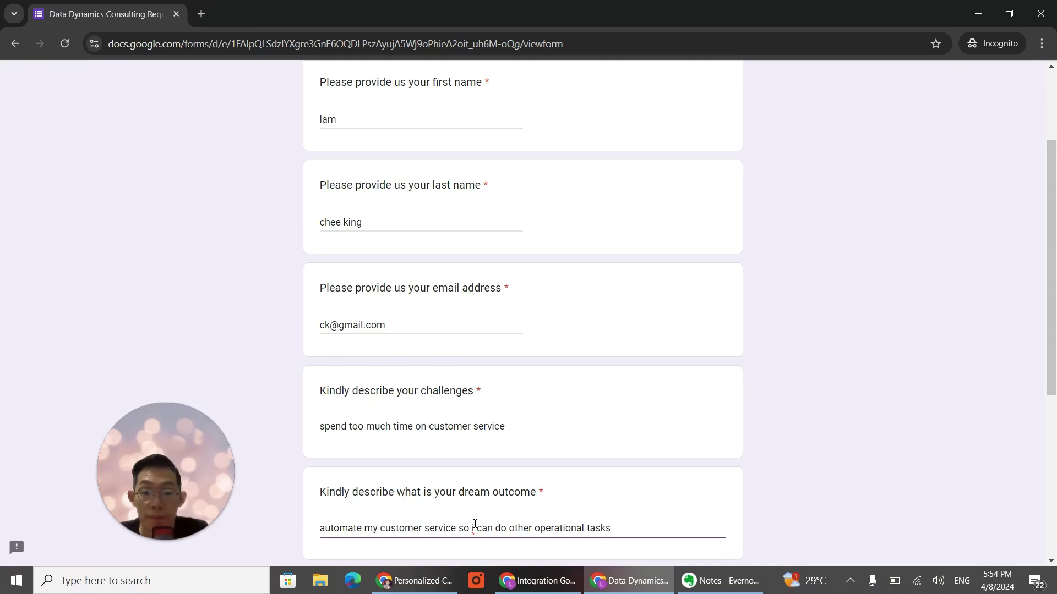
Step: Choose the RM 1000 - RM 2000 budget, submit the form, and return to Make
scroll(506, 484, "down", 6)
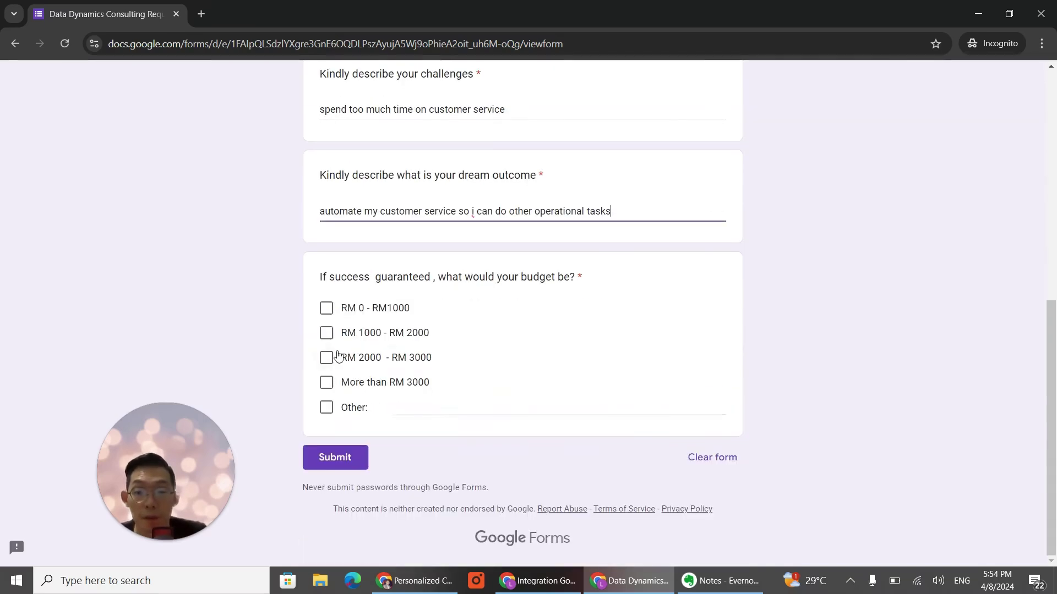
left_click(326, 332)
left_click(319, 459)
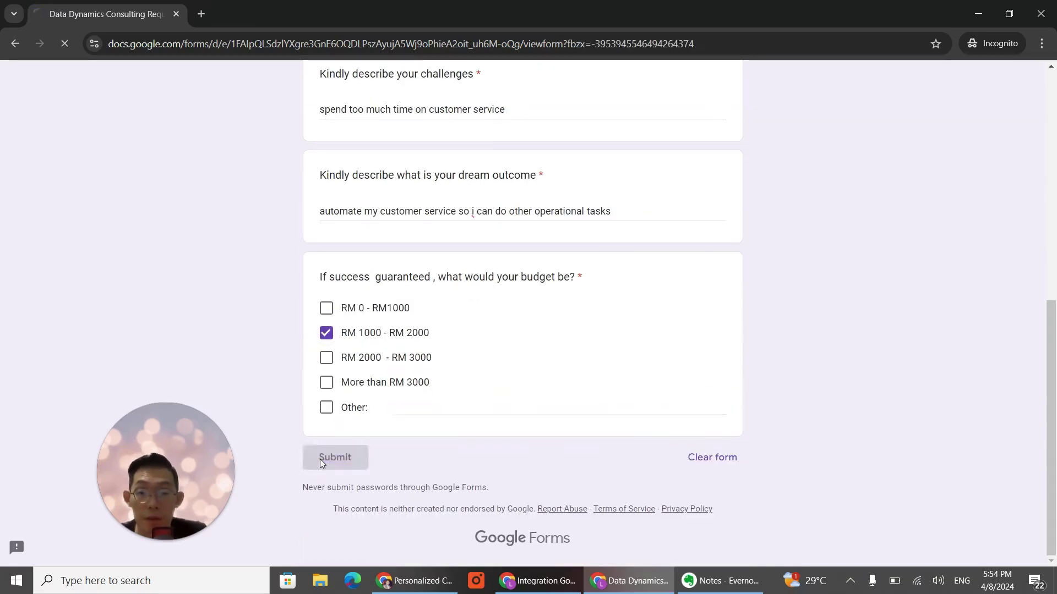
left_click(537, 580)
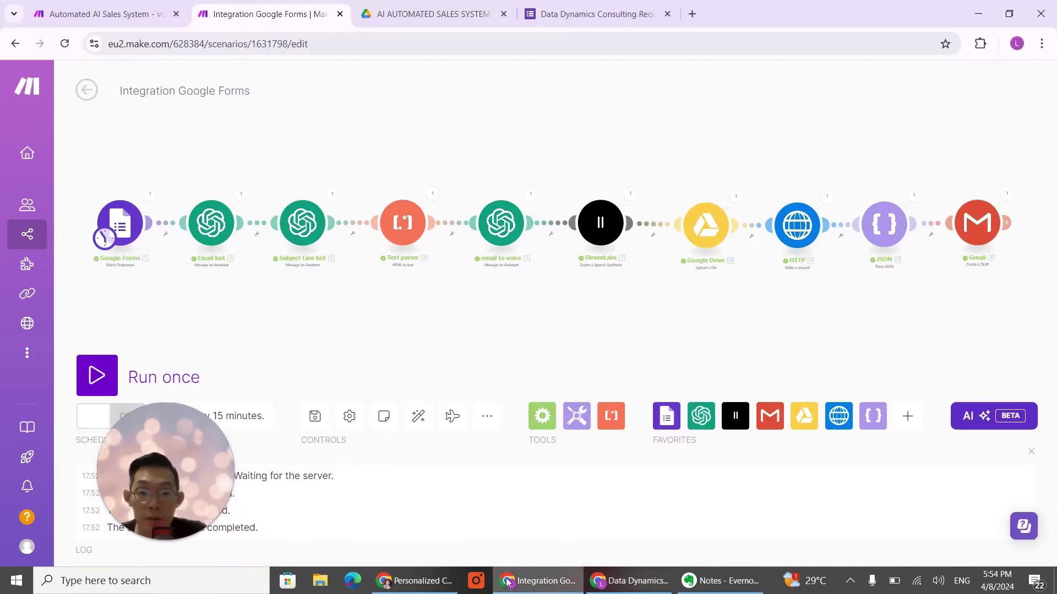
Step: Run the scenario once and confirm the Gmail module created a draft in [Gmail]/Drafts
left_click(97, 376)
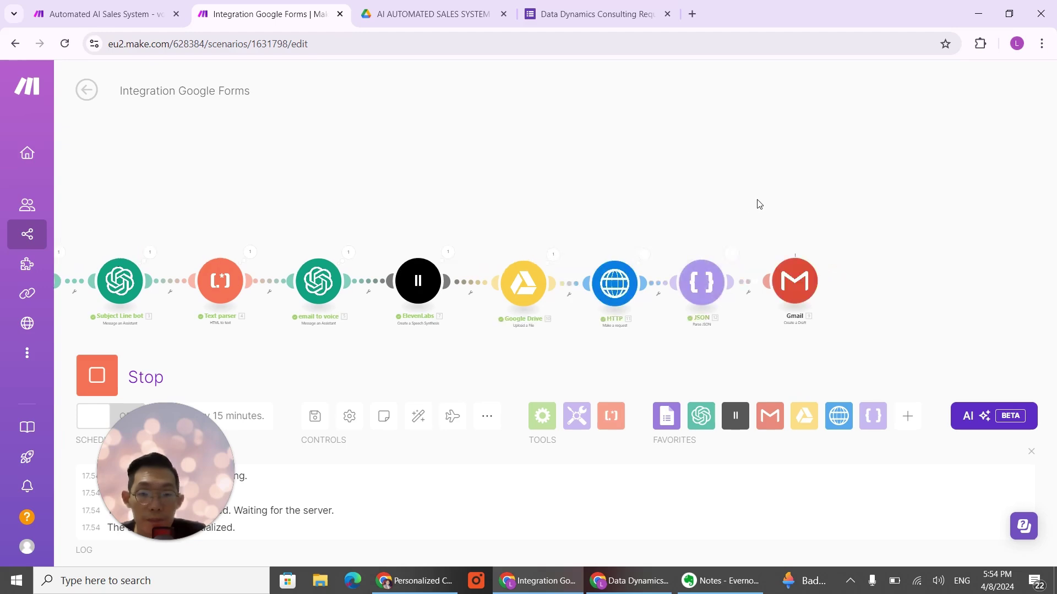
scroll(681, 225, "up", 2)
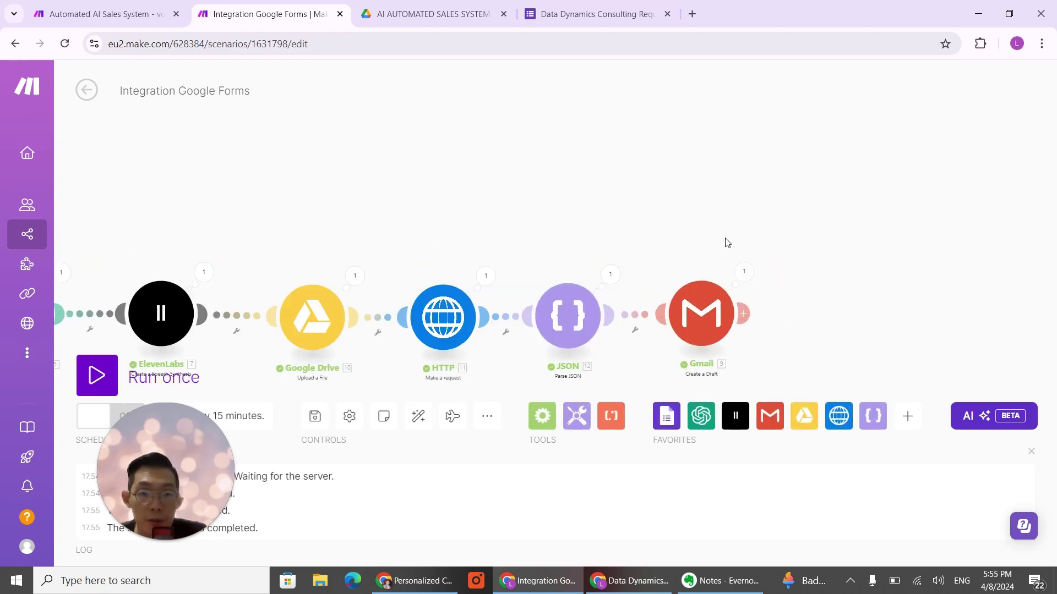
left_click(744, 273)
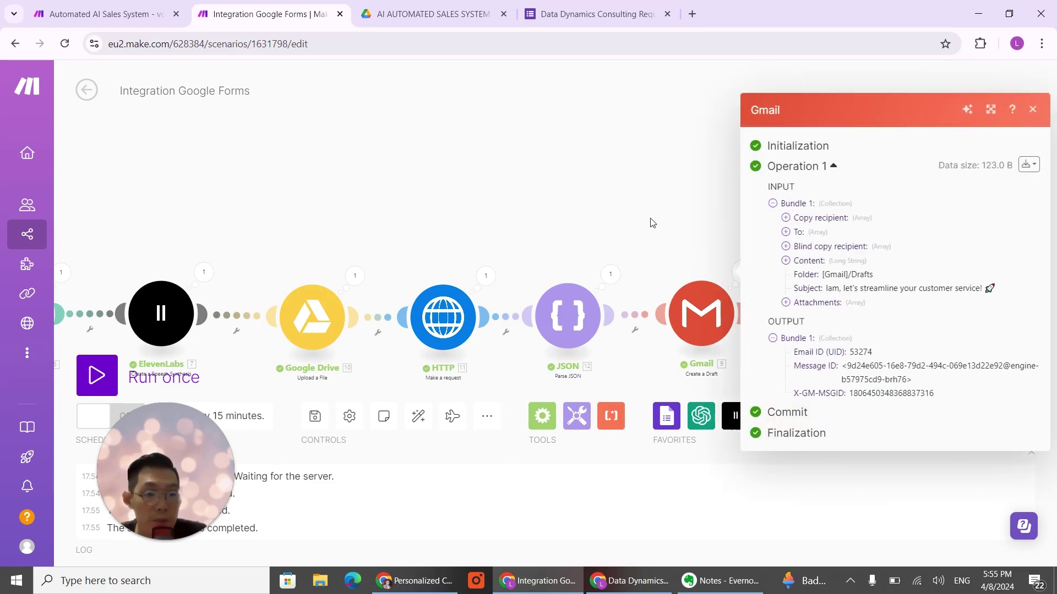
left_click(652, 223)
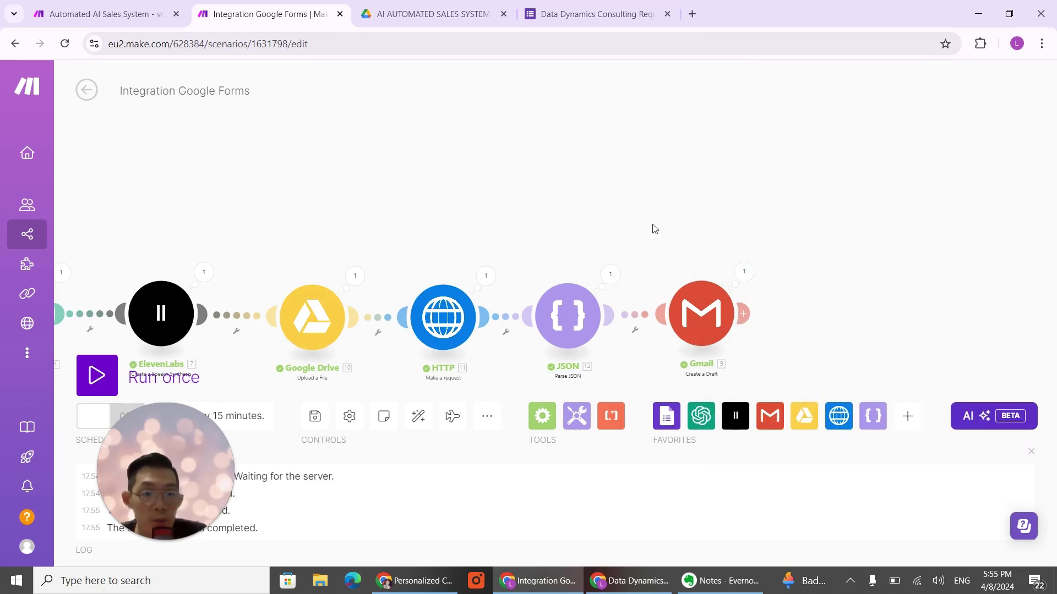
left_click(417, 581)
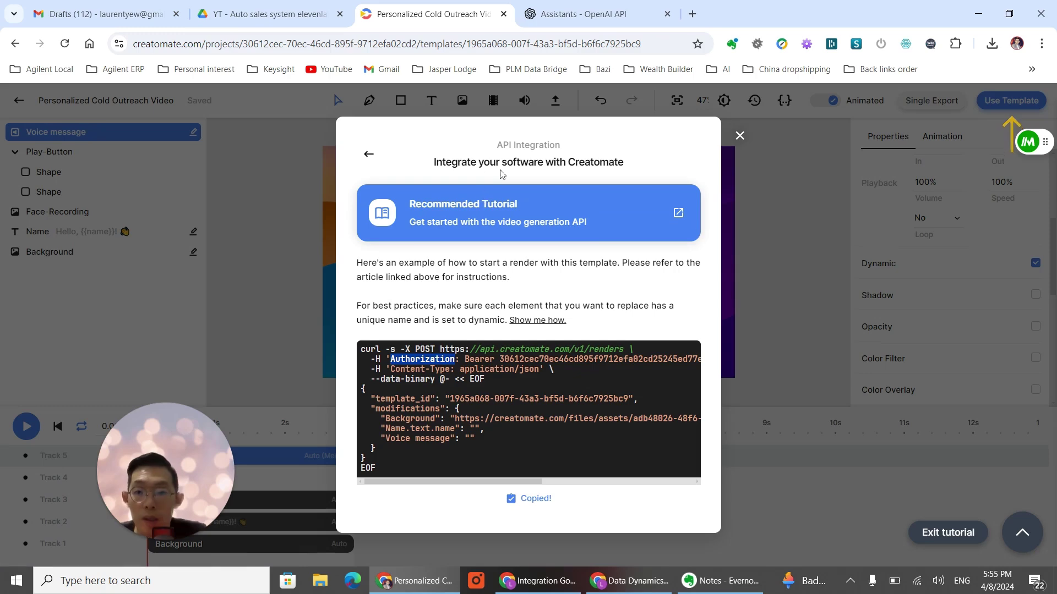
Step: Open the newest Gmail draft and follow its Watch Video Here Creatomate mp4 link in a new tab
left_click(115, 7)
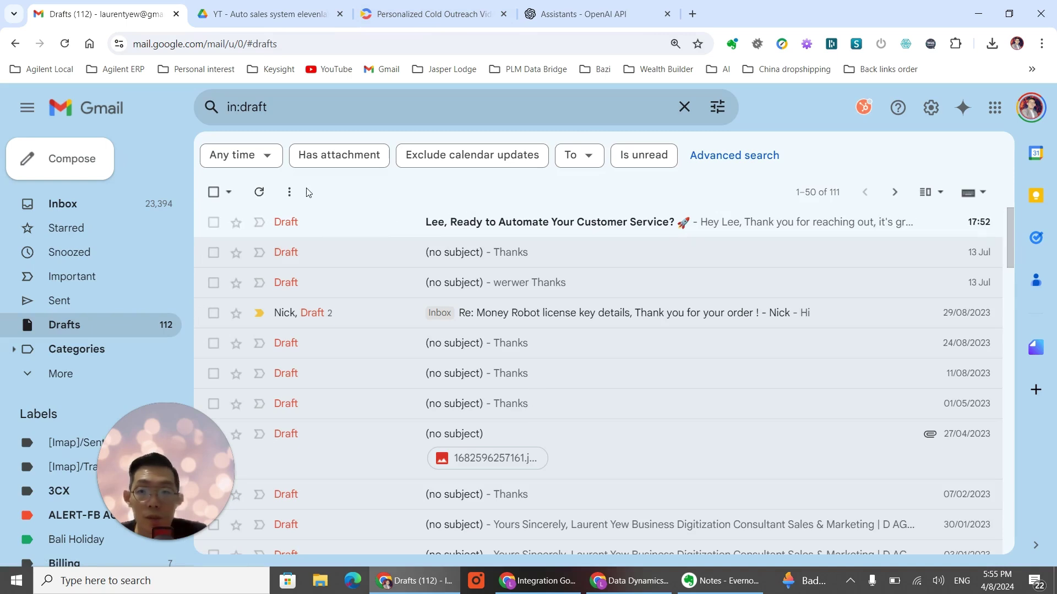
left_click(259, 193)
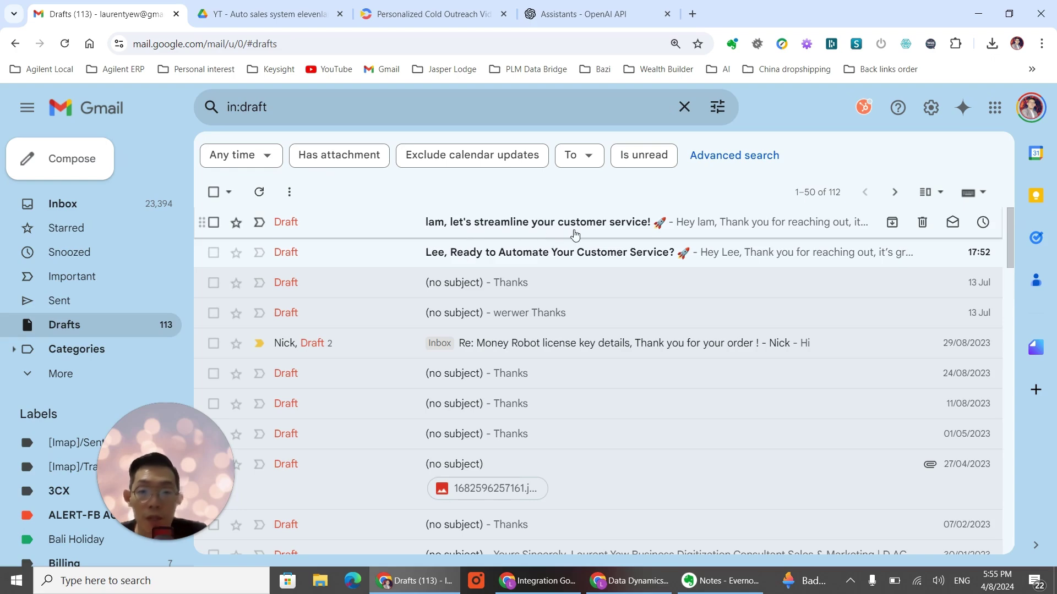
left_click(575, 236)
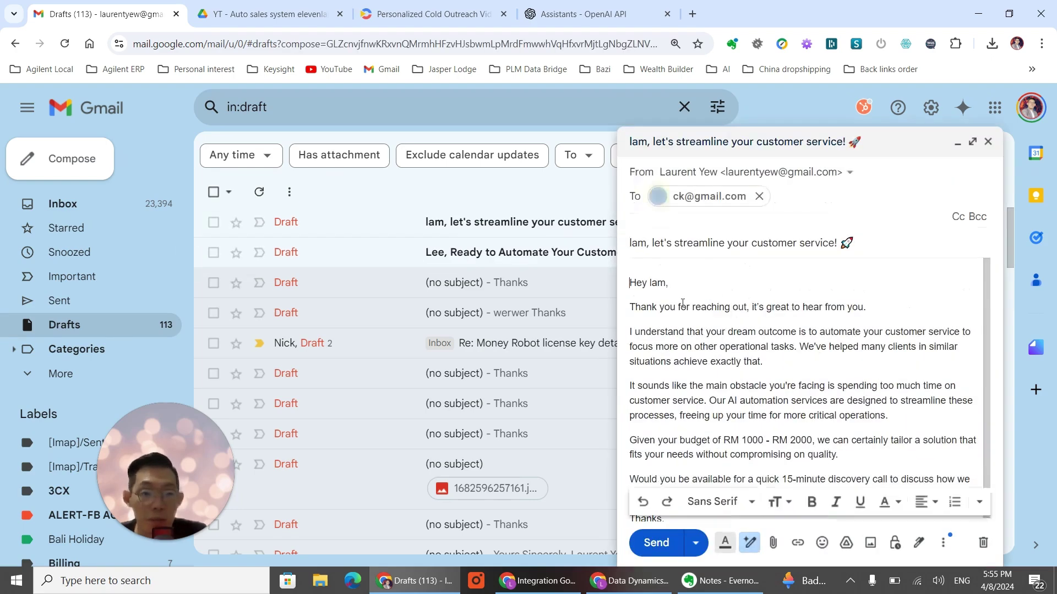
scroll(756, 302, "down", 2)
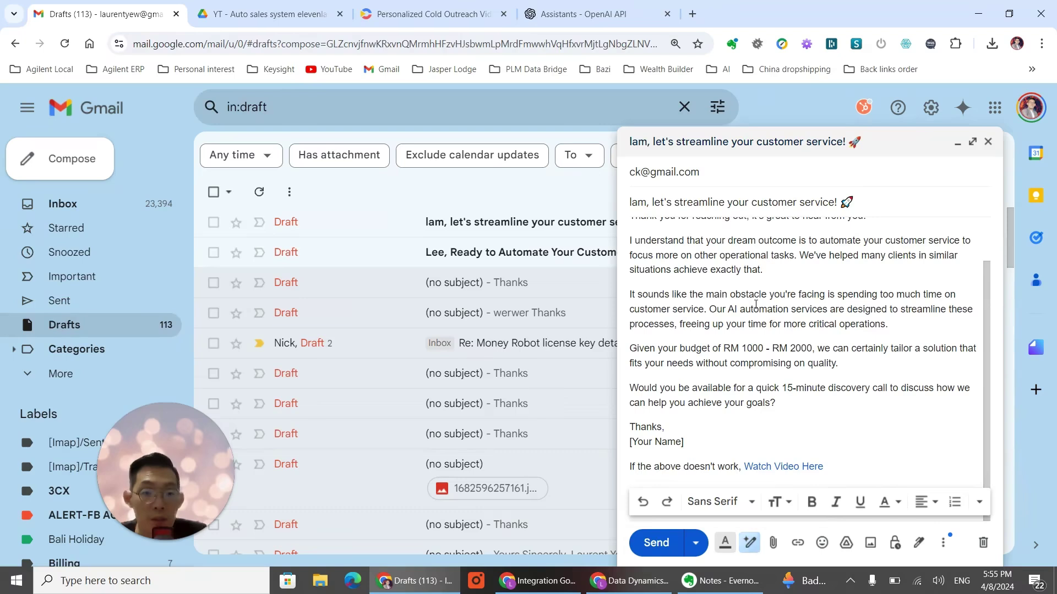
scroll(755, 302, "up", 2)
scroll(673, 279, "down", 1)
scroll(673, 279, "down", 1)
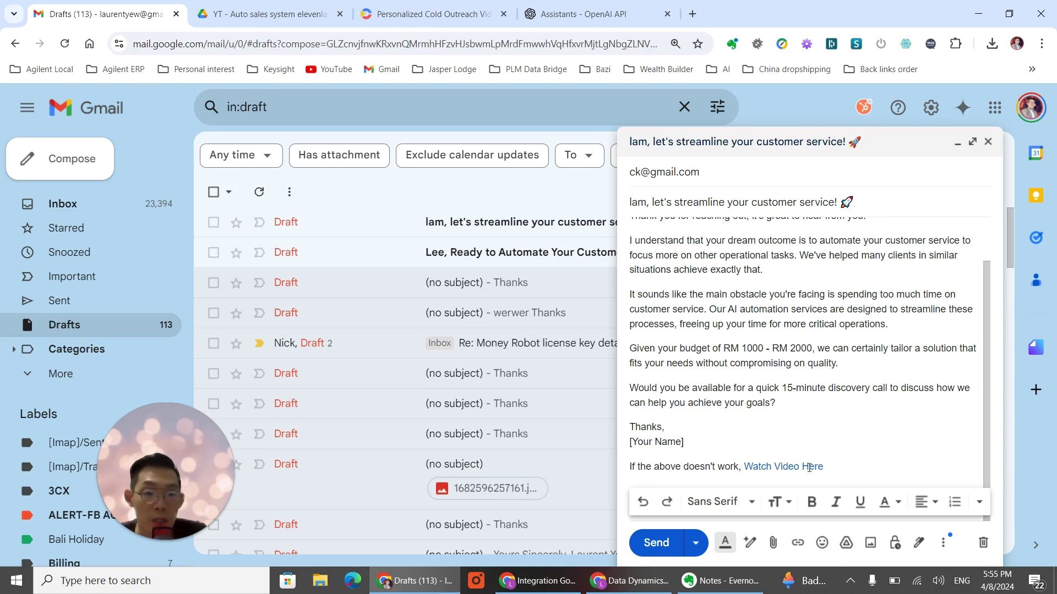
left_click(810, 467)
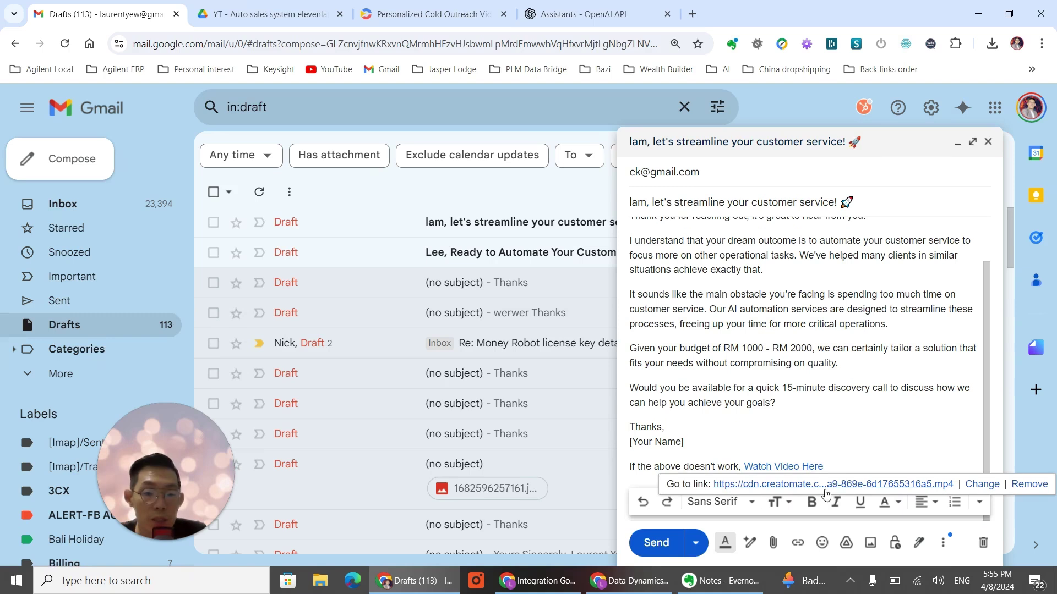
left_click(827, 489)
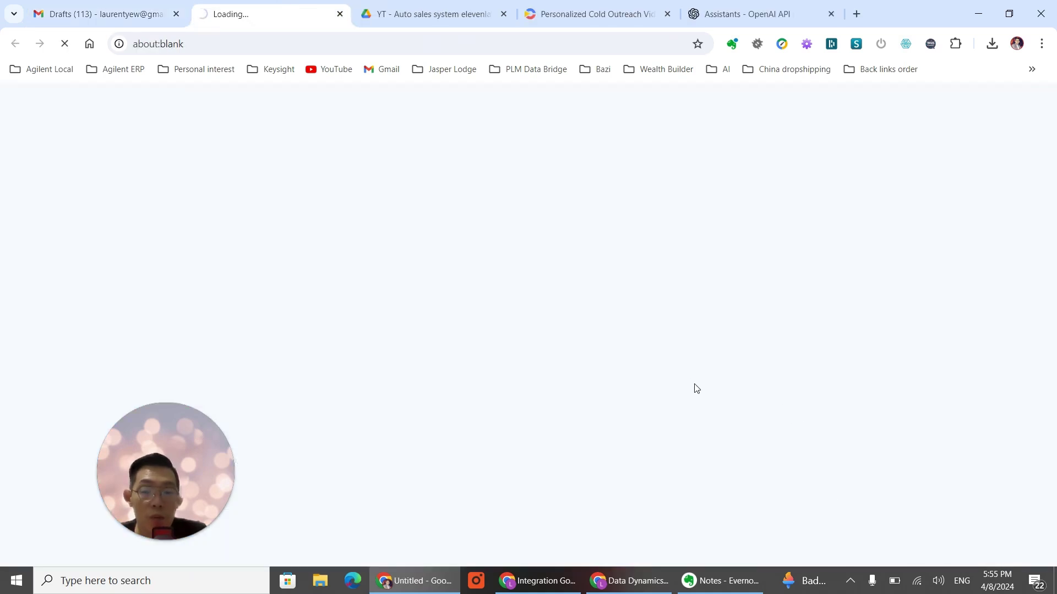